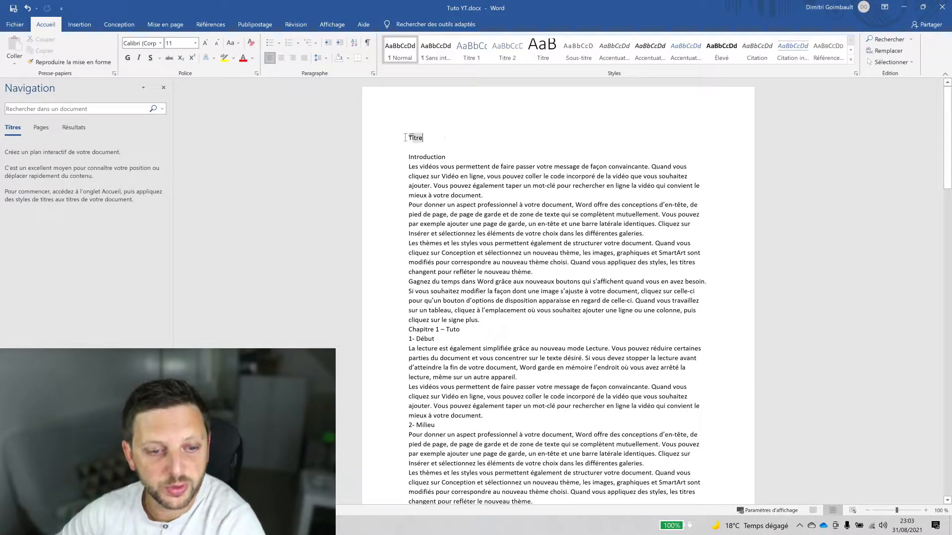
Format the document title "Titre" in bold Arial Black at size 30
drag(405, 137, 427, 138)
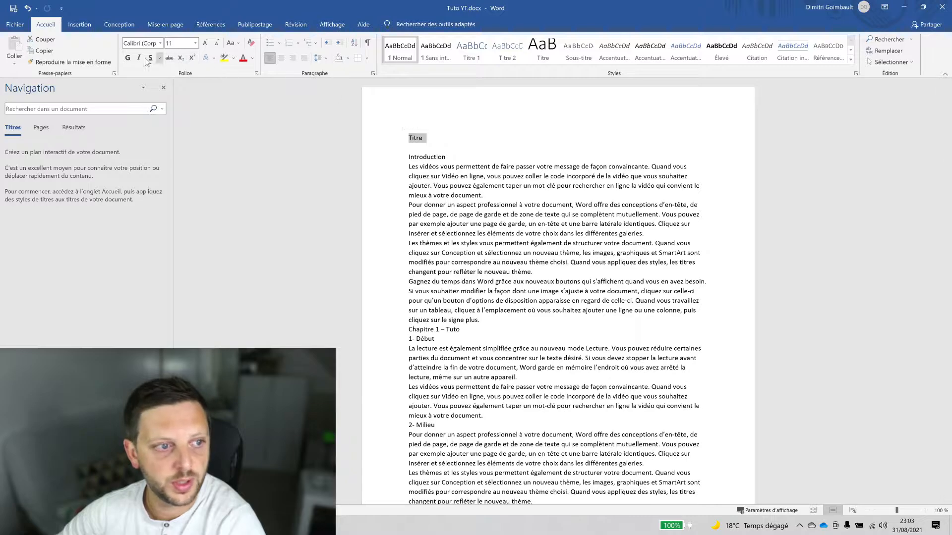
click(129, 60)
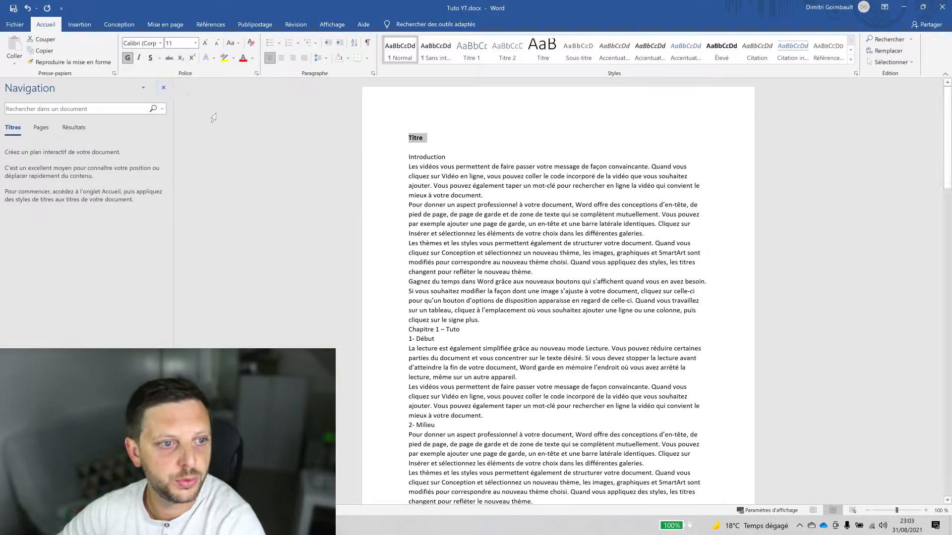
click(159, 43)
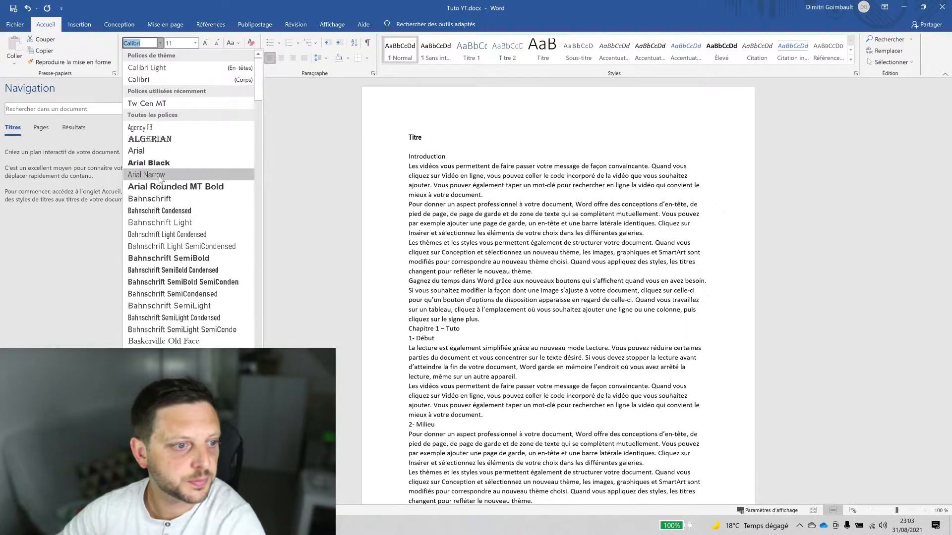
click(163, 163)
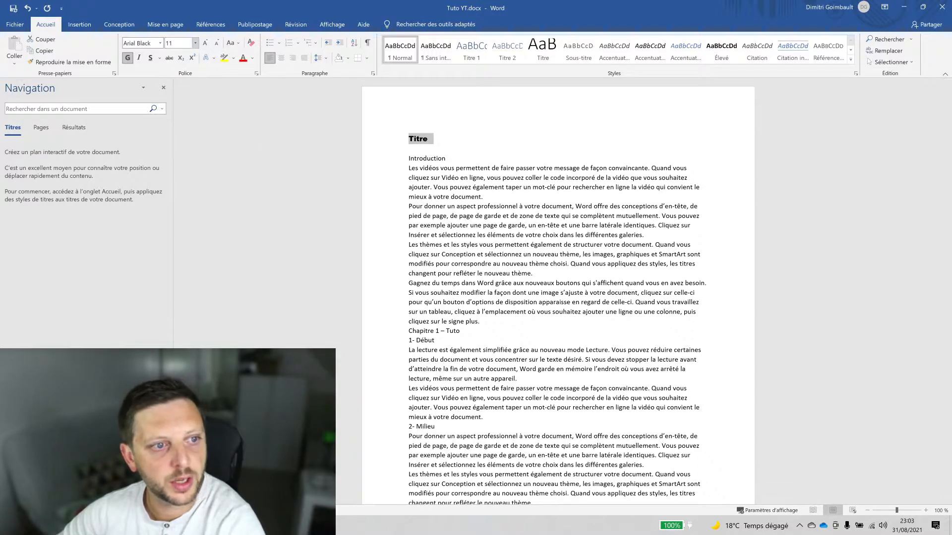
click(179, 44)
text(30)
key(Return)
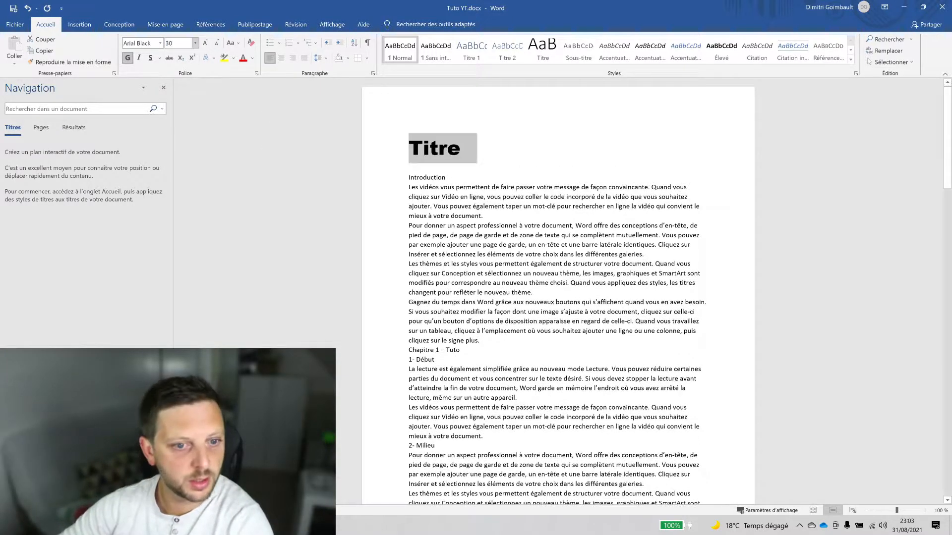
click(615, 206)
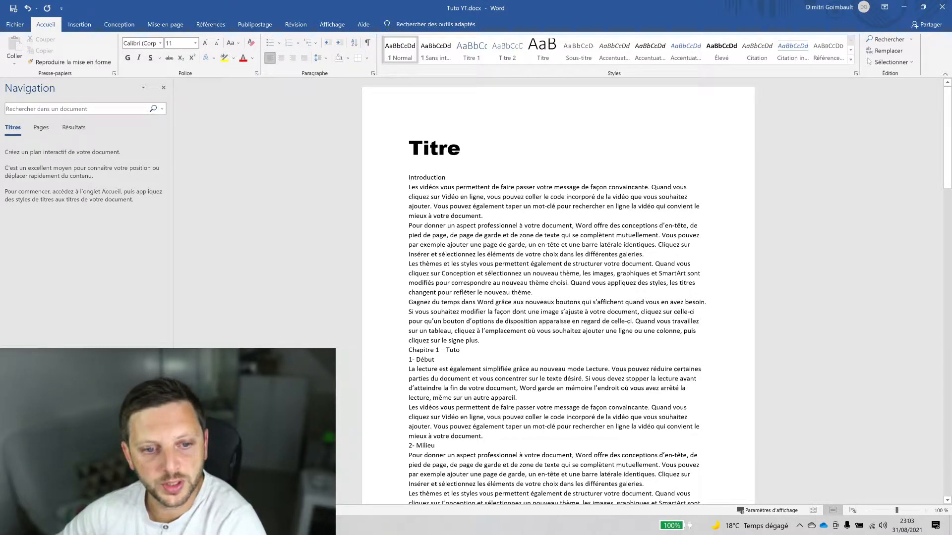
Make the "Introduction" heading bold and set its font size to 12
double_click(436, 178)
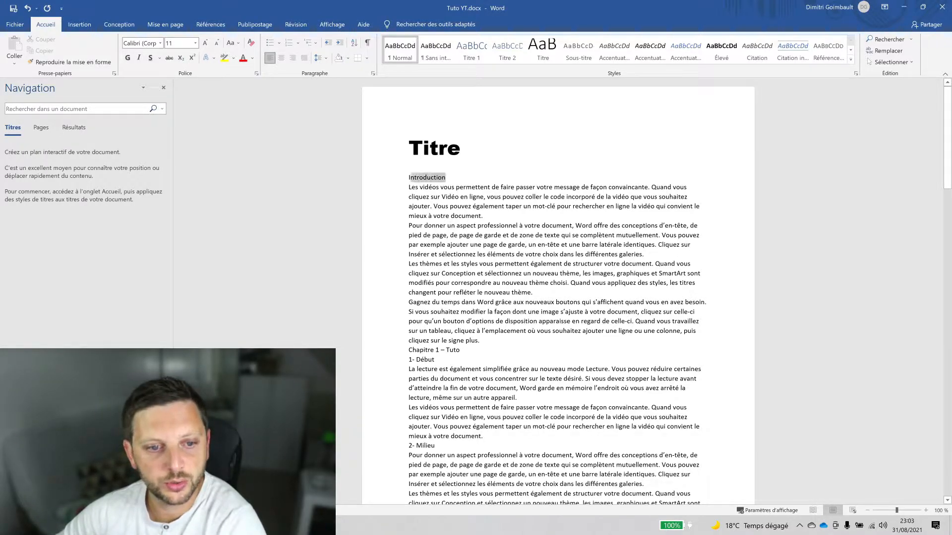
click(128, 58)
click(179, 43)
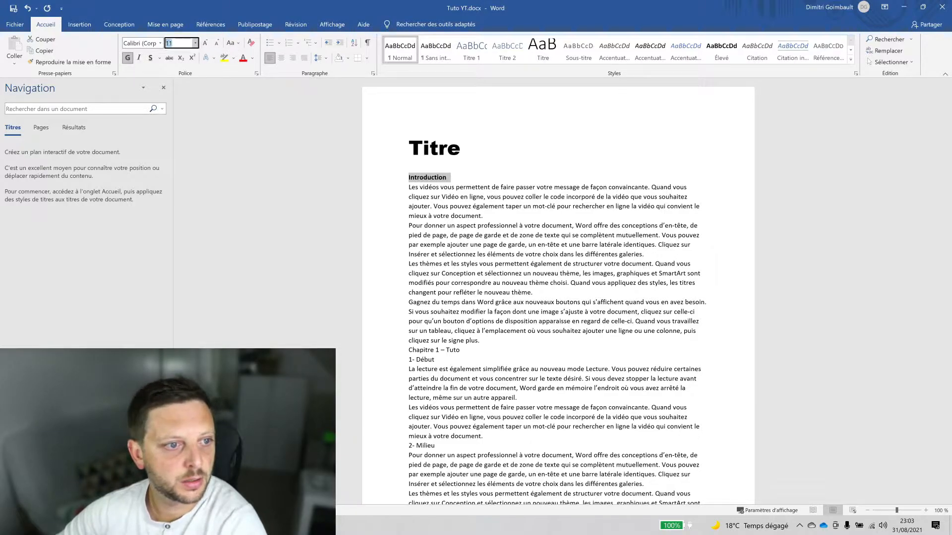
text(12)
key(Return)
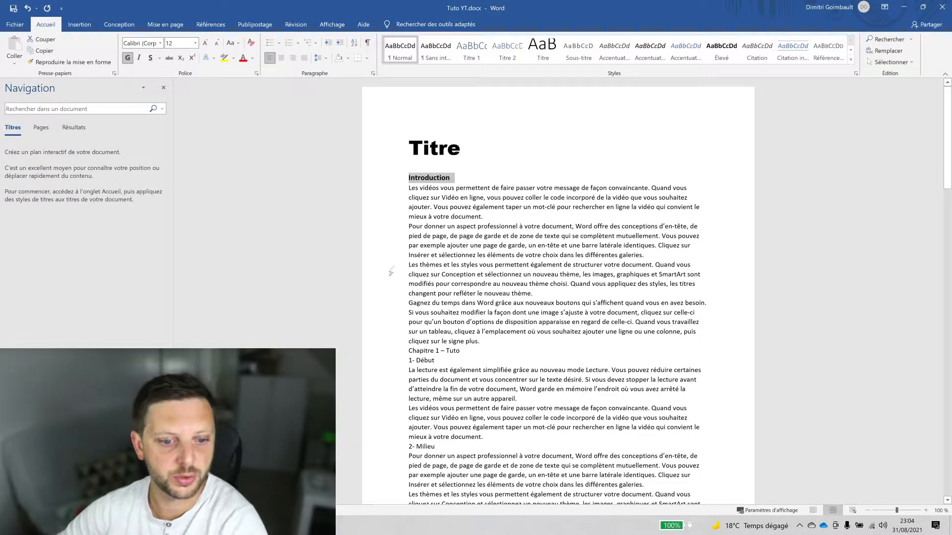
Make the "Chapitre 1 – Tuto" heading bold and enlarge its font size to 14
click(392, 351)
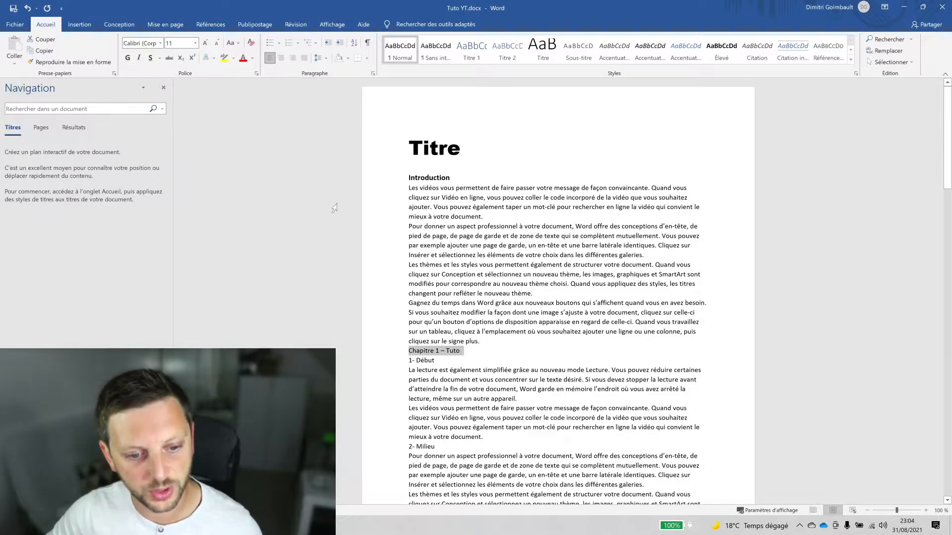
click(205, 42)
click(205, 43)
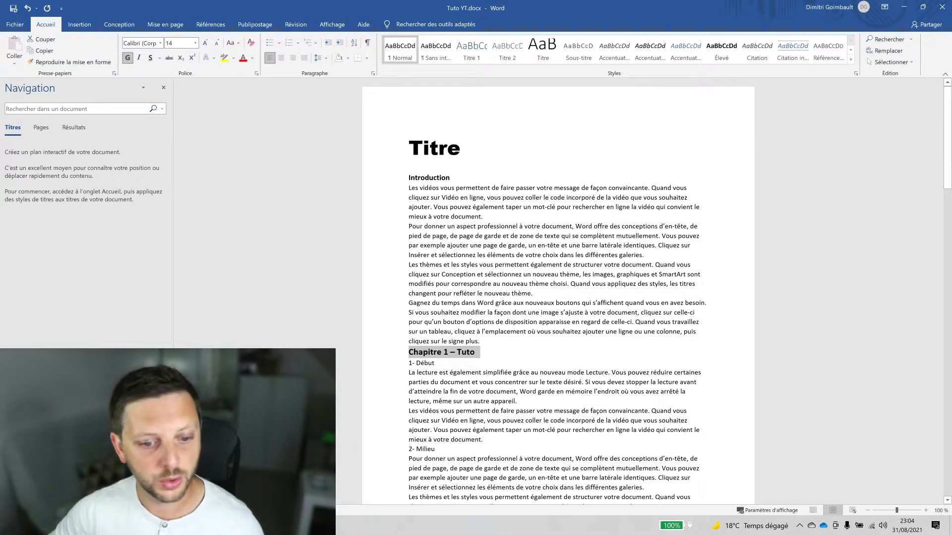
click(488, 353)
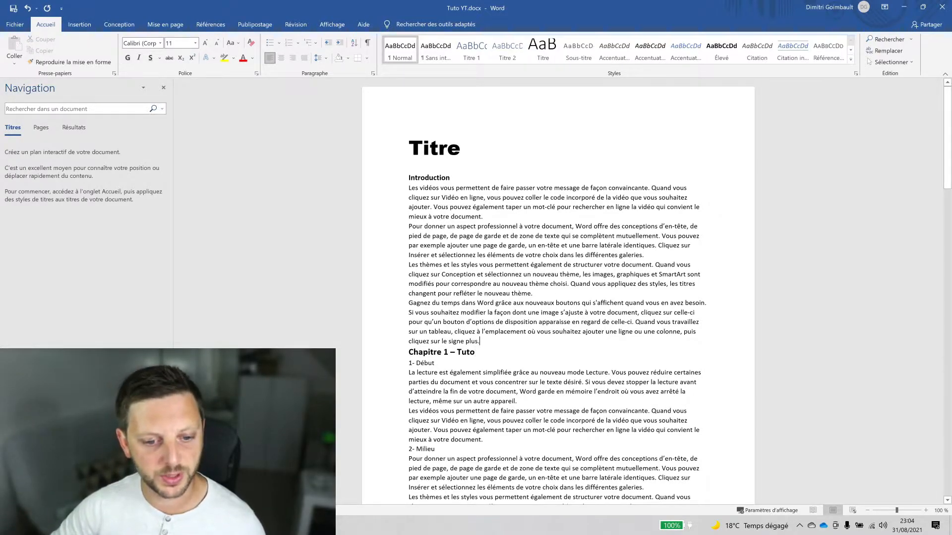
Copy the formatting of "Chapitre 1 – Tuto" onto the "Chapitre 2 – Explication" heading
scroll(558, 293, down, 6)
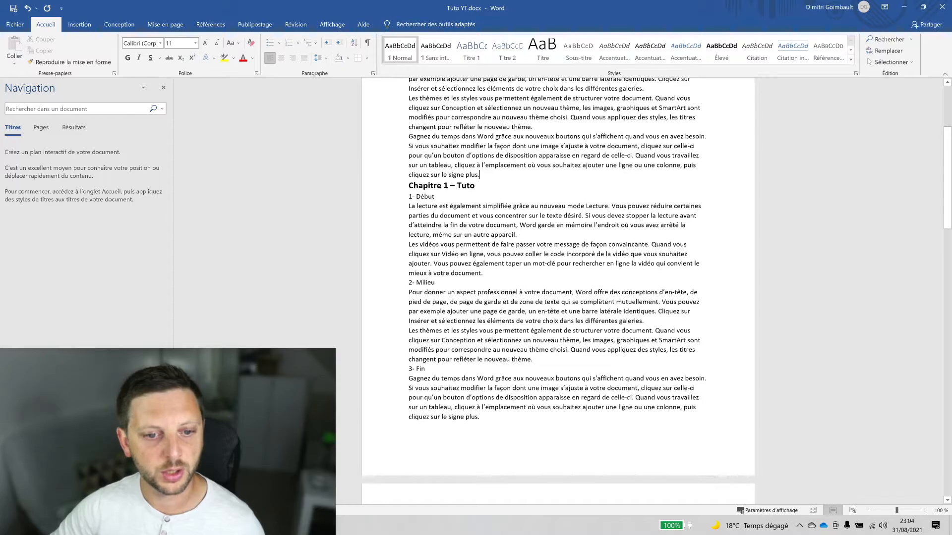
drag(480, 185, 408, 186)
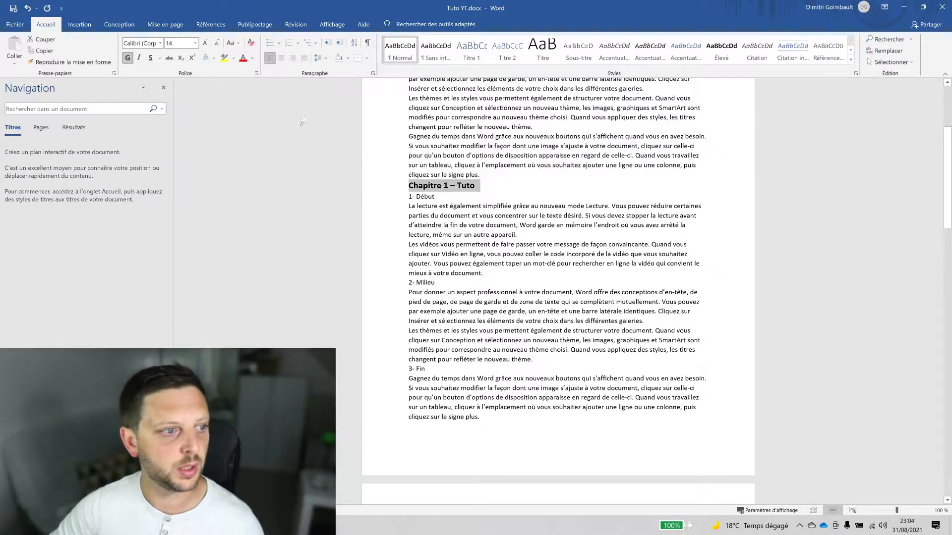
click(72, 62)
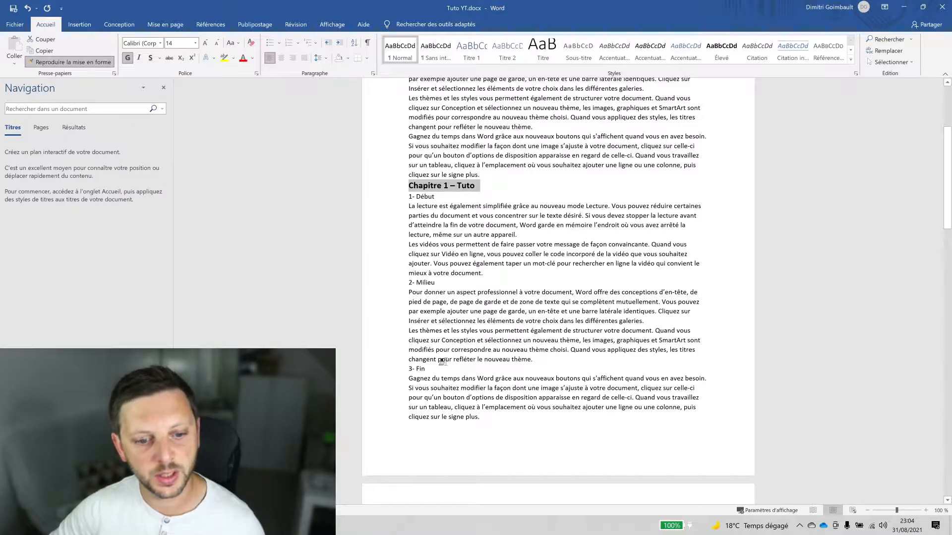
scroll(442, 361, down, 4)
drag(484, 419, 392, 419)
scroll(392, 419, down, 3)
scroll(558, 291, down, 7)
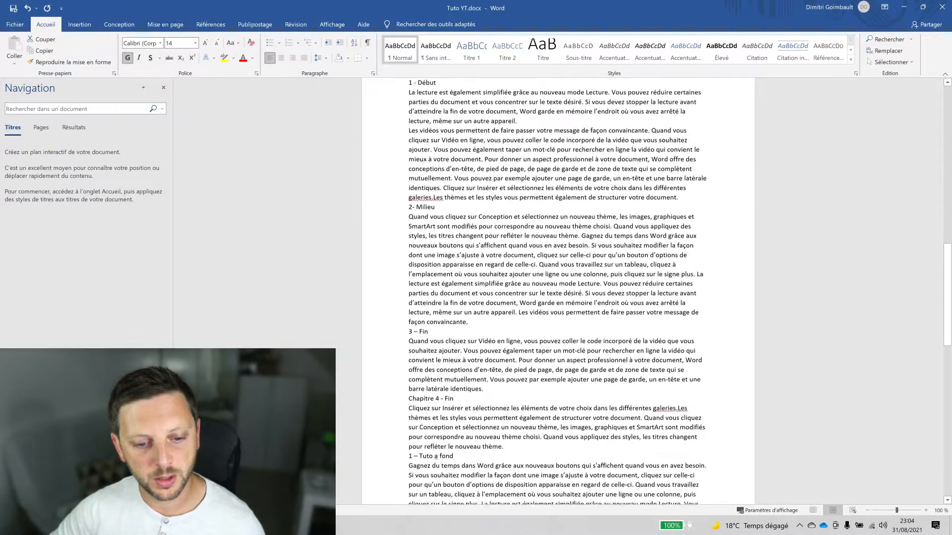
scroll(558, 291, up, 20)
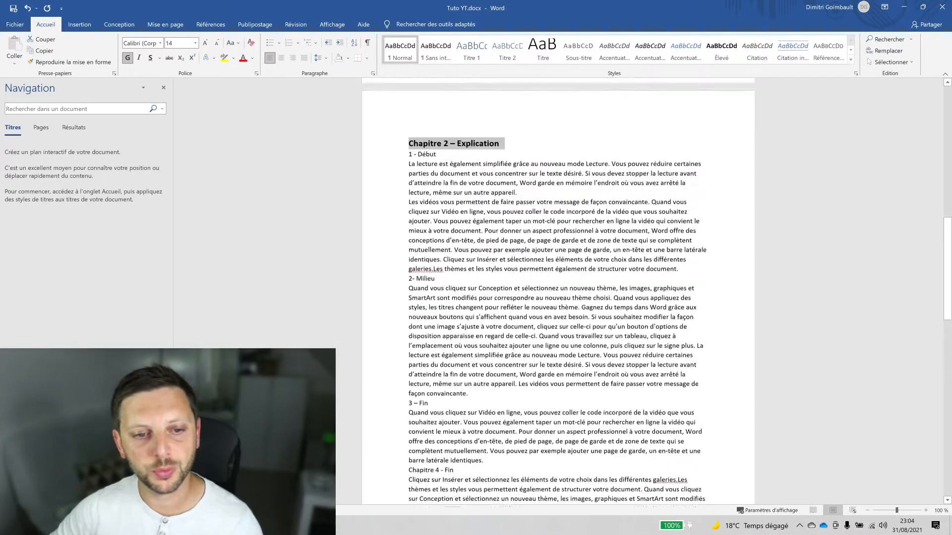
scroll(558, 291, up, 3)
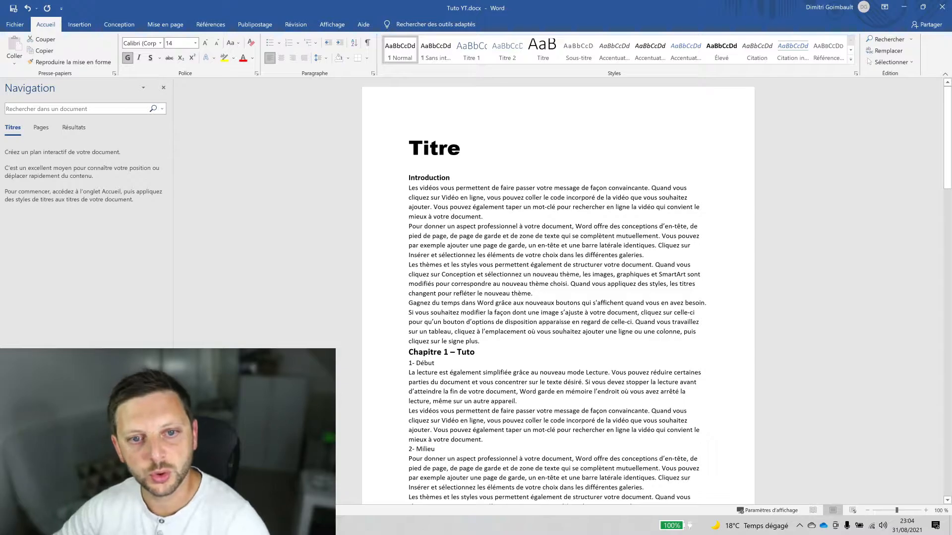
Apply the predefined Titre style to the document title "Titre"
click(461, 147)
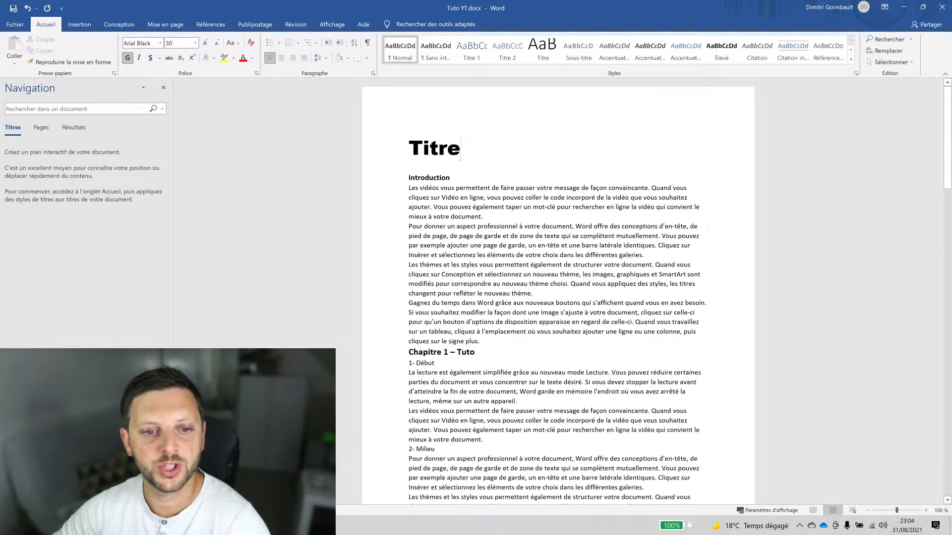
double_click(459, 148)
click(543, 50)
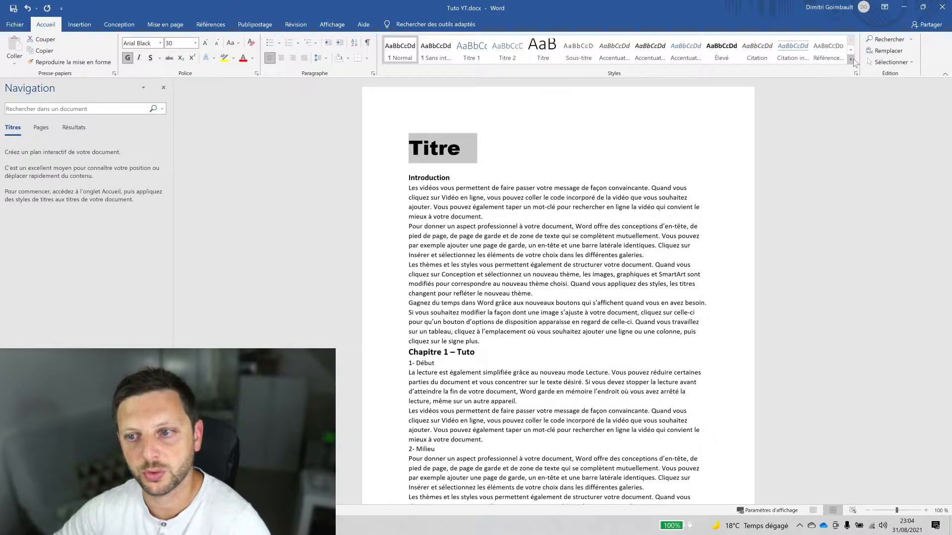
click(851, 59)
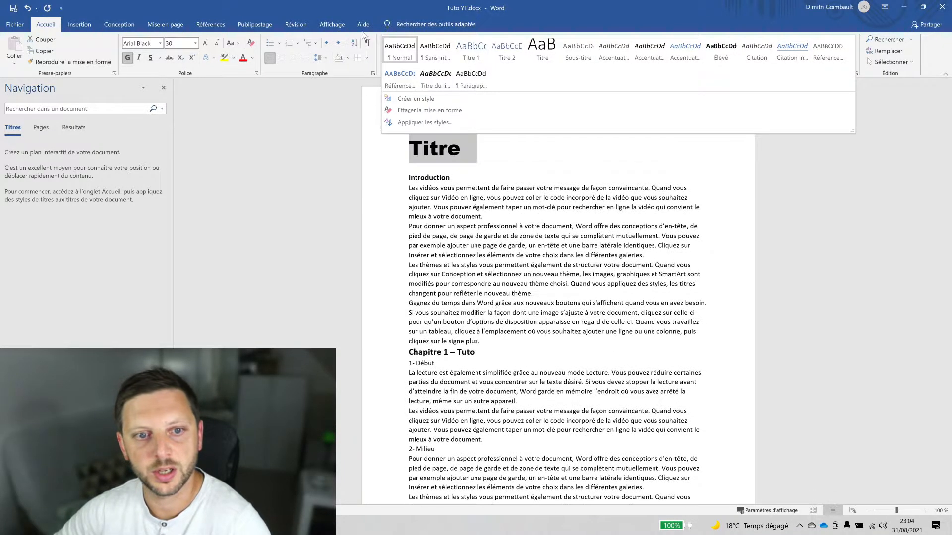
click(542, 50)
key(Right)
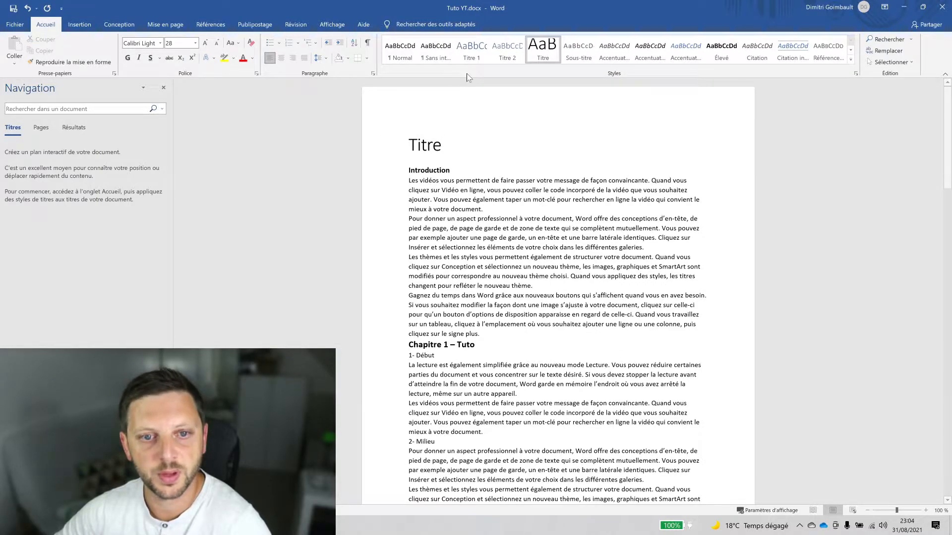
Apply the Titre 1 style to the headings "Introduction", "Chapitre 1 – Tuto" and "Chapitre 2 – Explication"
drag(450, 171, 409, 175)
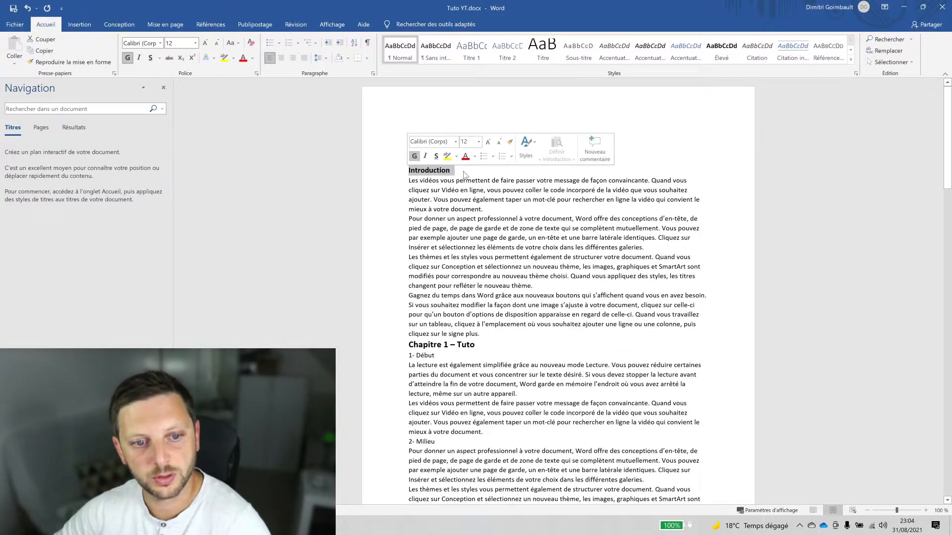
click(473, 49)
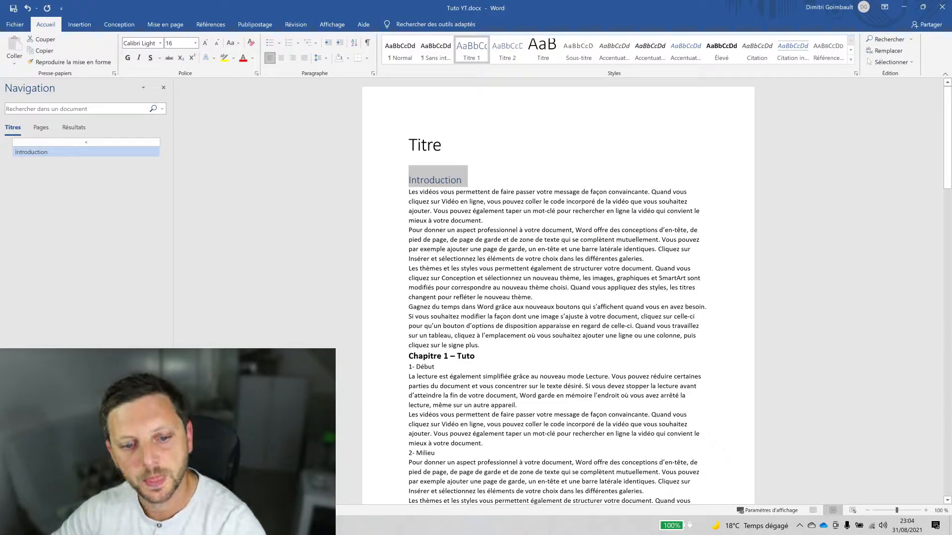
scroll(558, 297, down, 2)
drag(480, 309, 409, 309)
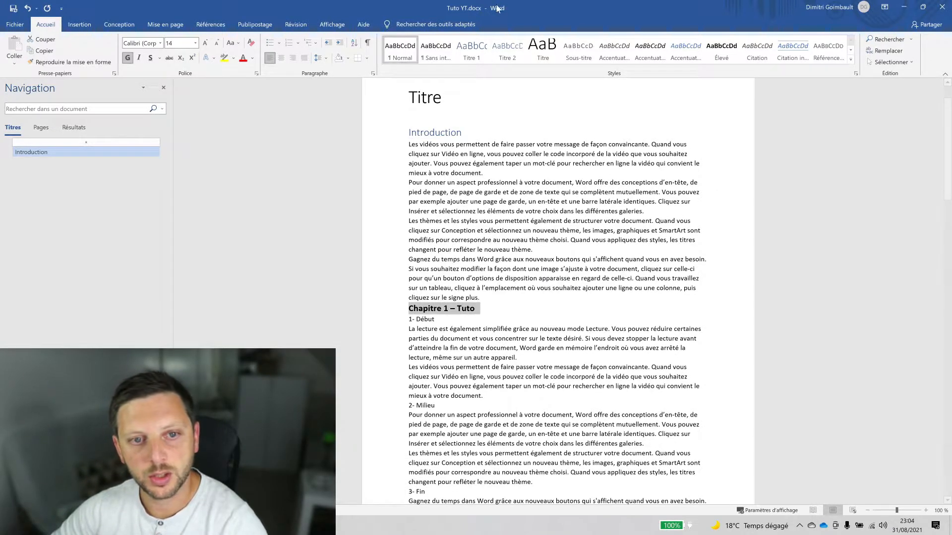
click(472, 50)
scroll(558, 297, down, 10)
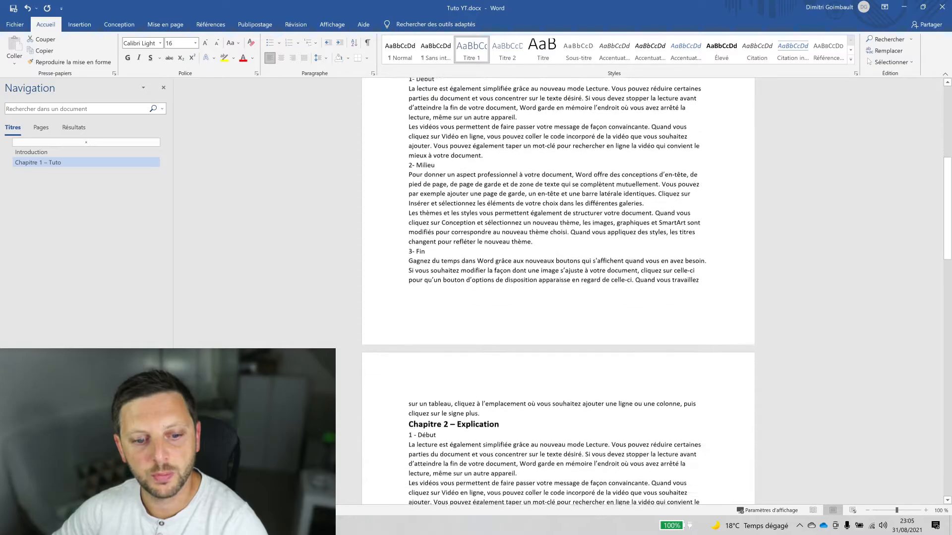
scroll(558, 297, down, 3)
drag(503, 341, 408, 341)
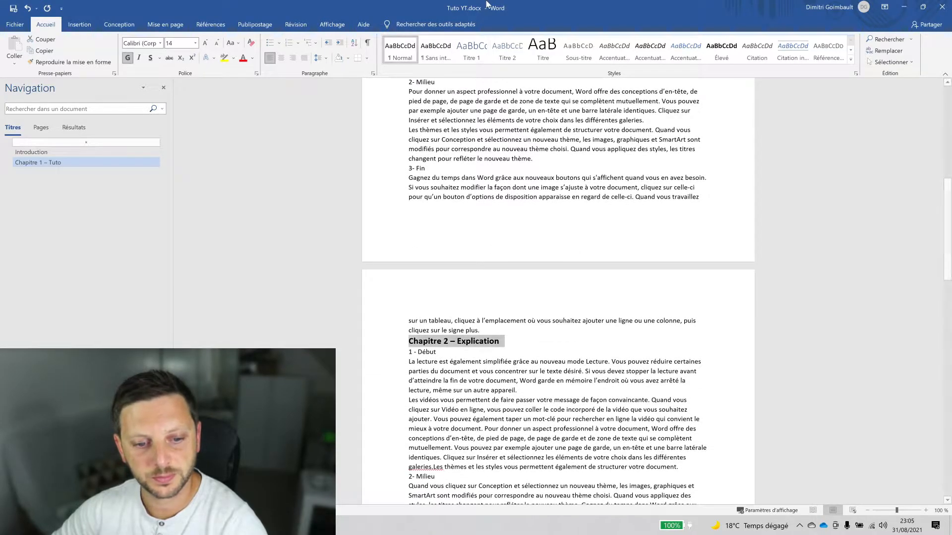
click(472, 49)
Apply the Titre 2 style to the Chapitre 1 subheadings "1- Début", "2- Milieu" and "3- Fin"
scroll(558, 297, up, 15)
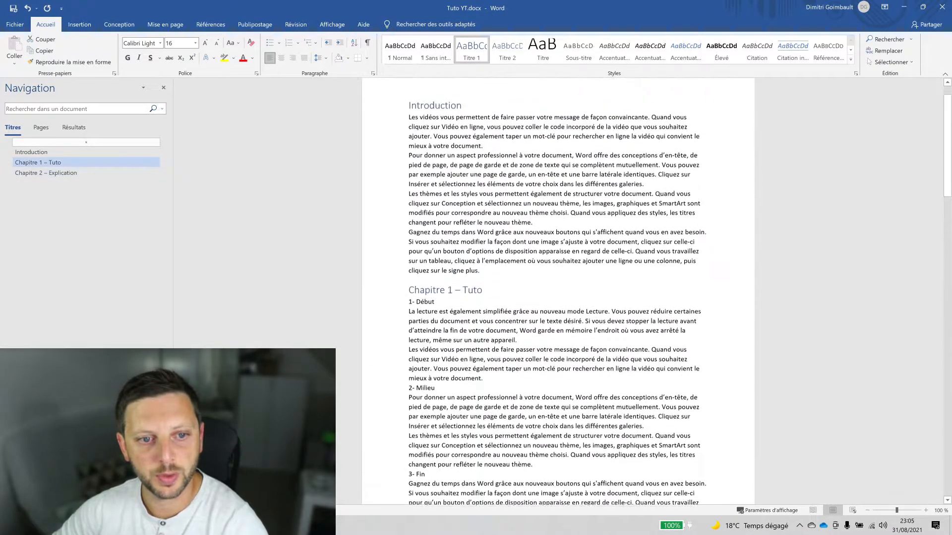
scroll(446, 318, up, 2)
scroll(446, 318, down, 3)
drag(436, 258, 405, 259)
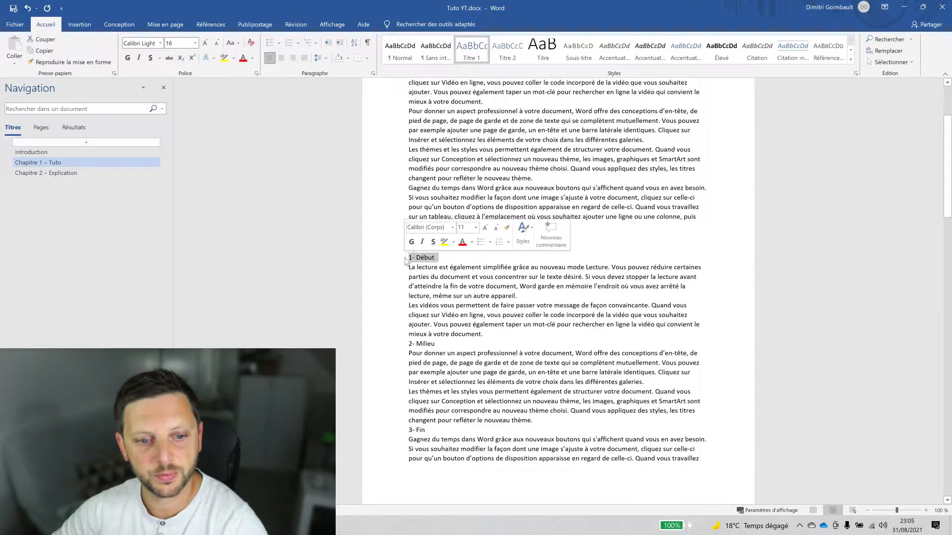
click(507, 50)
drag(438, 347, 408, 365)
click(507, 49)
scroll(558, 290, down, 3)
click(507, 50)
Apply the Titre 2 style to the subheadings "1 - Début" and "2- Milieu" under "Chapitre 2 – Explication"
scroll(558, 290, down, 10)
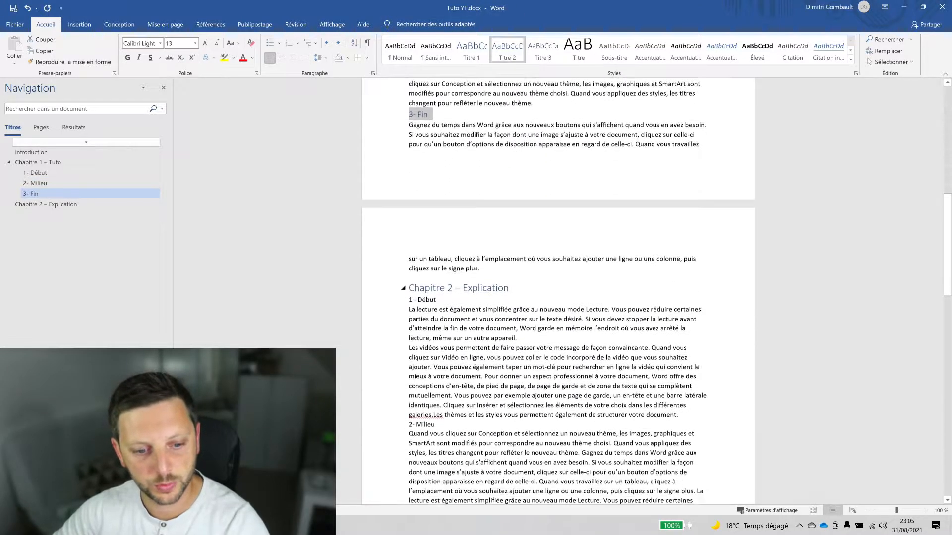
scroll(558, 290, down, 1)
drag(439, 267, 409, 268)
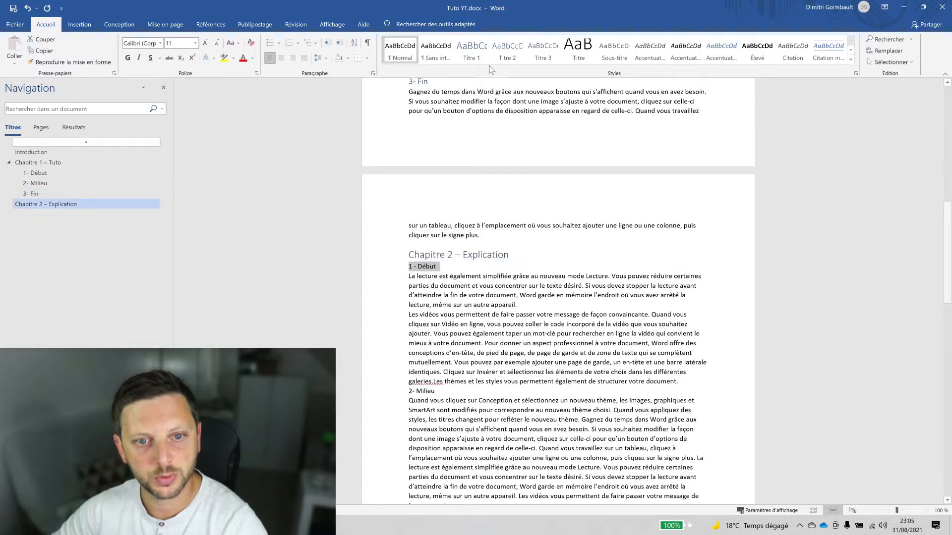
click(507, 49)
scroll(558, 290, down, 3)
drag(436, 323, 408, 323)
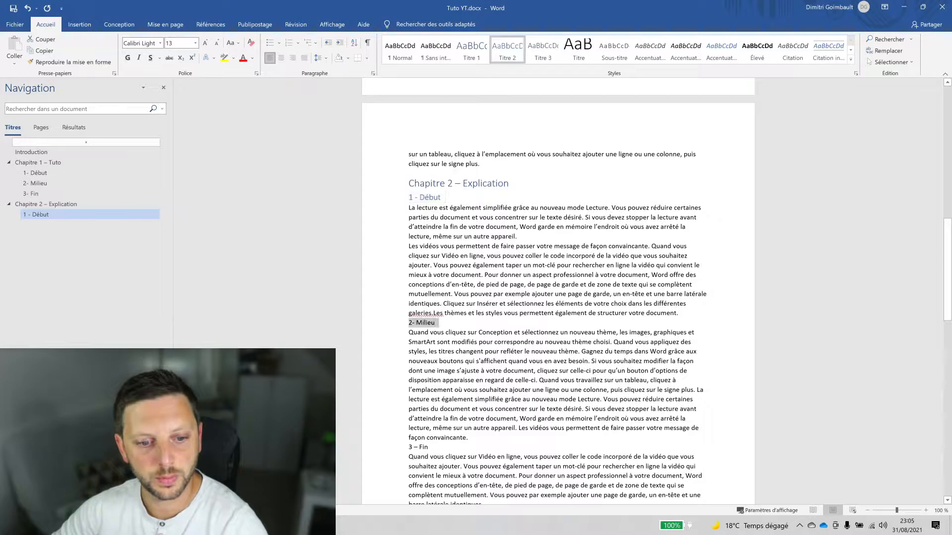
click(507, 49)
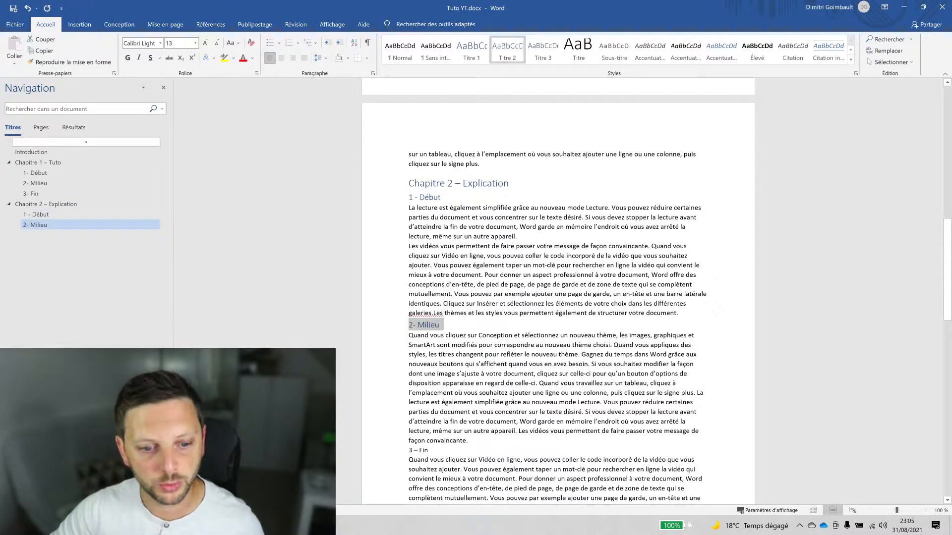
Insert the missing space in "galeries.Les" above "2- Milieu" in Chapitre 2, and apply the Titre 2 style to "3 – Fin"
click(433, 314)
scroll(557, 290, down, 6)
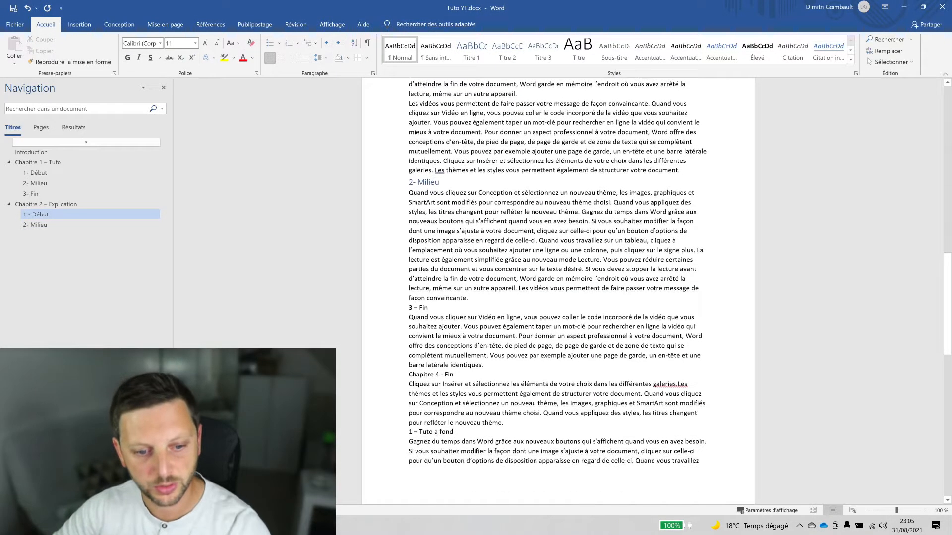
drag(427, 308, 409, 307)
click(507, 49)
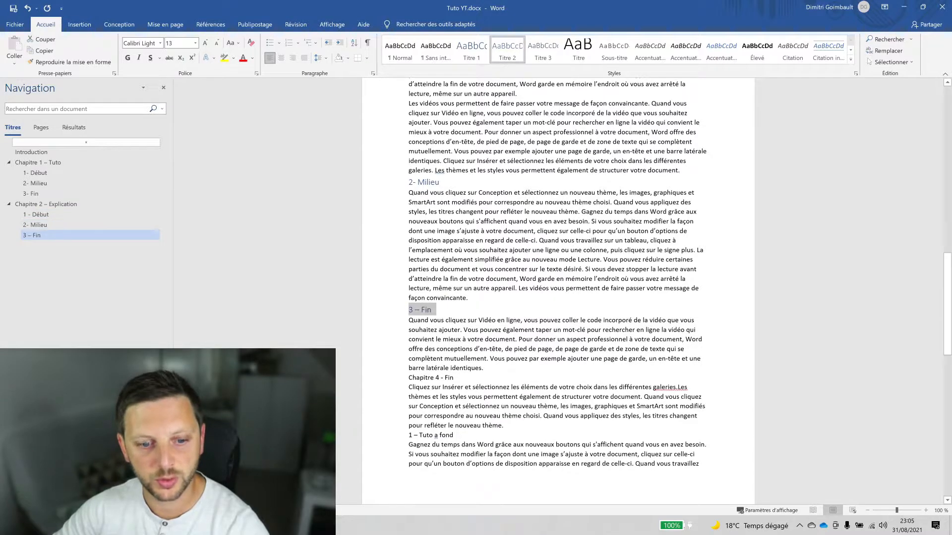
Apply the Titre 1 style to "Chapitre 4 - Fin" and the Titre 2 style to its first subheading, "1 – Tuto a fond"
scroll(558, 290, down, 2)
drag(454, 330, 408, 330)
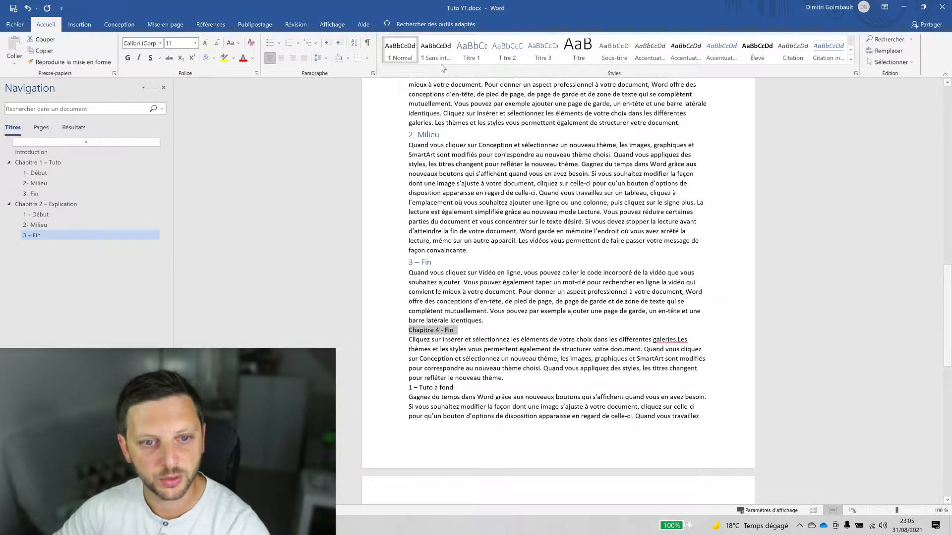
click(471, 49)
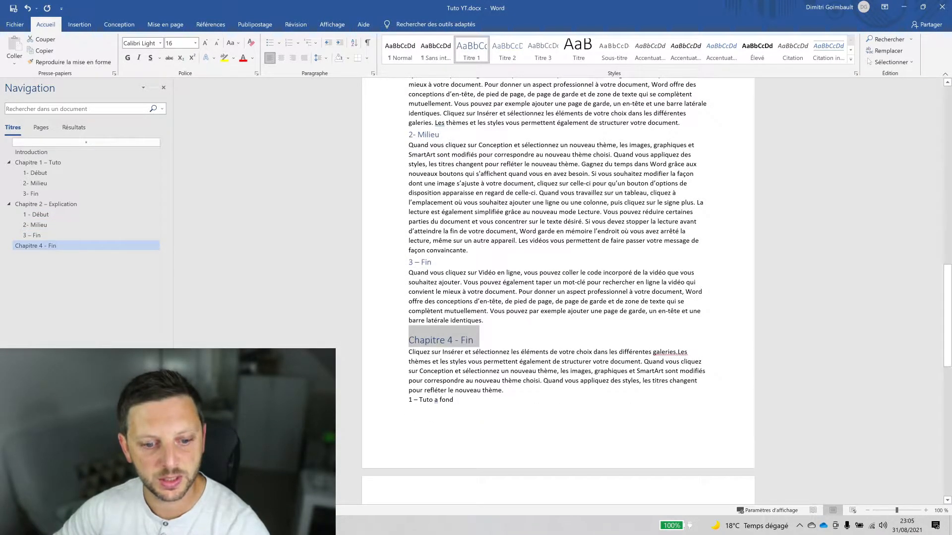
drag(453, 400, 408, 400)
click(507, 50)
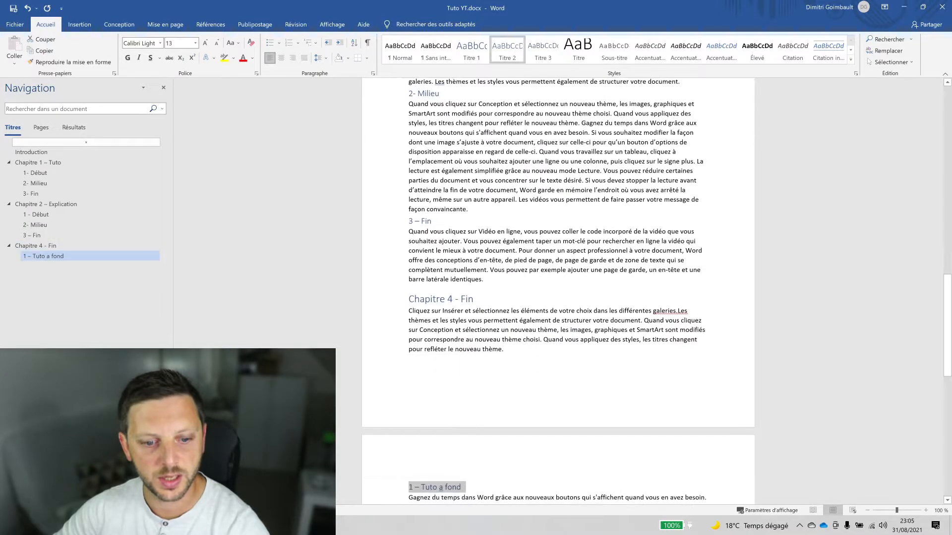
Correct the unaccented "a" to "à" in the Chapitre 4 subheading so it reads "1 – Tuto à fond"
scroll(442, 429, down, 2)
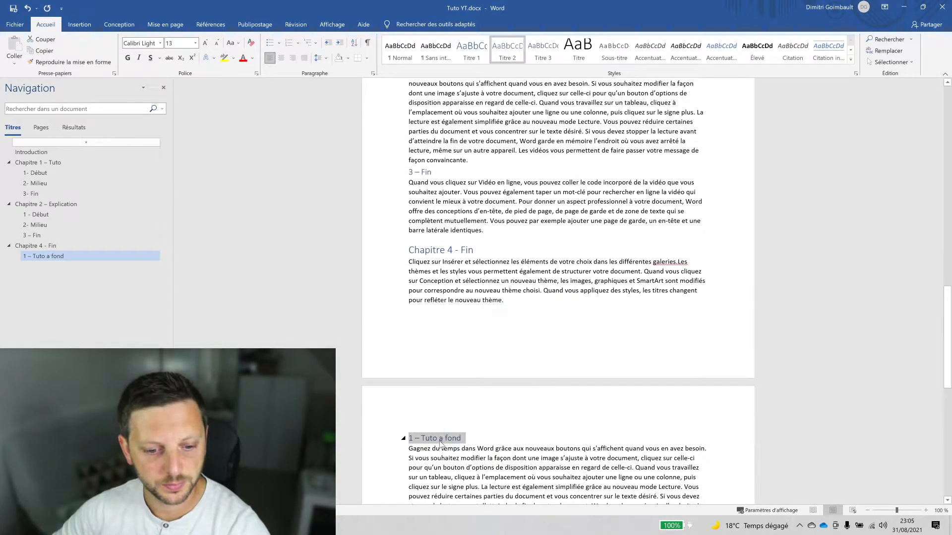
click(440, 442)
key(BackSpace)
text(à)
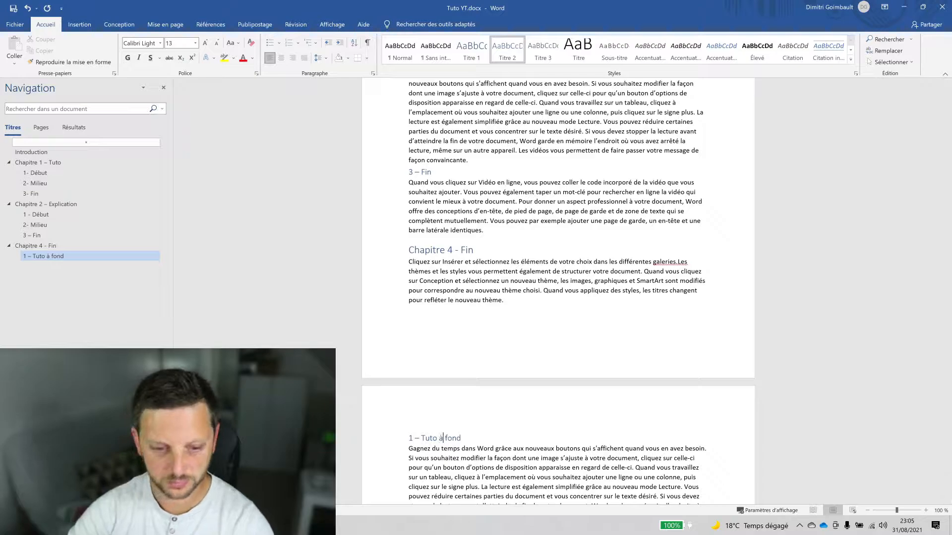
Apply the Titre 2 style to the subheading "2 – Endings" and the Titre 1 style to the heading "Conclusion"
scroll(441, 438, down, 7)
scroll(557, 292, down, 2)
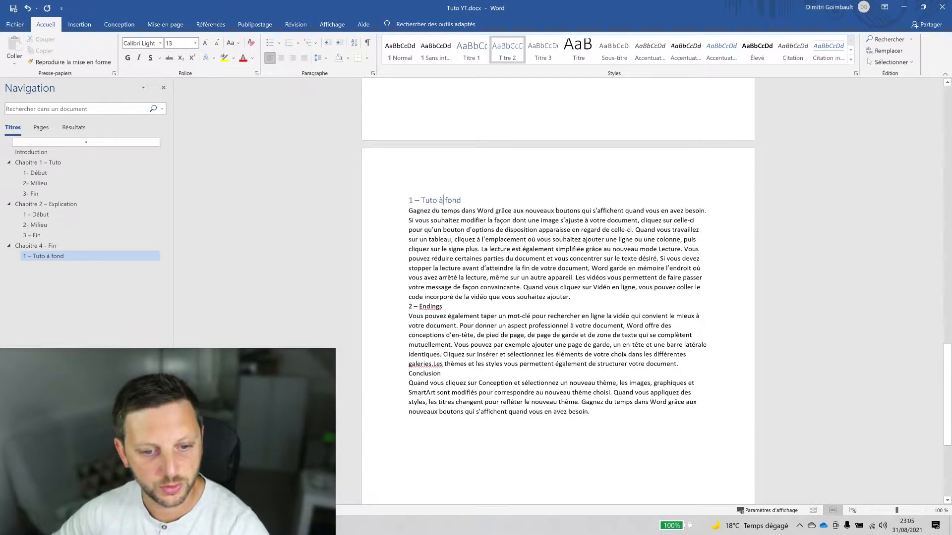
click(379, 307)
click(505, 48)
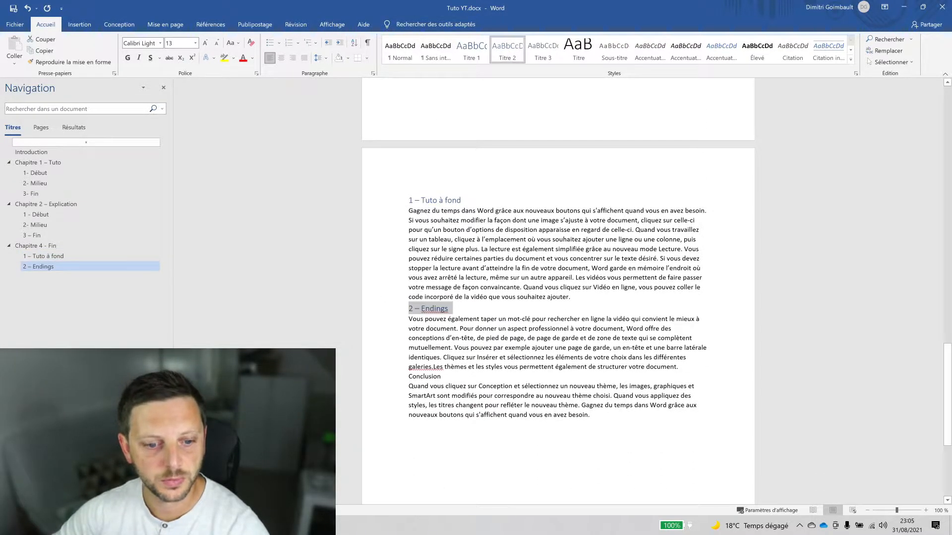
click(442, 377)
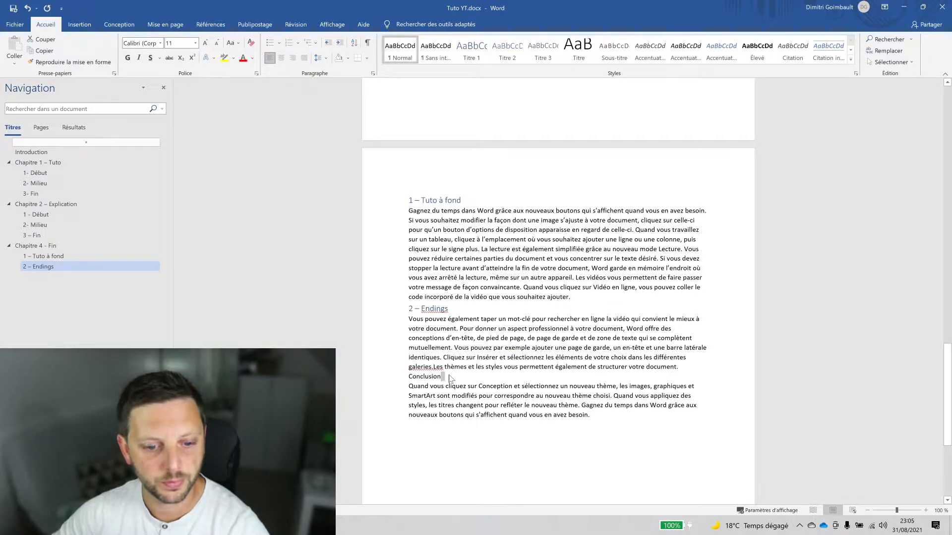
drag(441, 377, 413, 376)
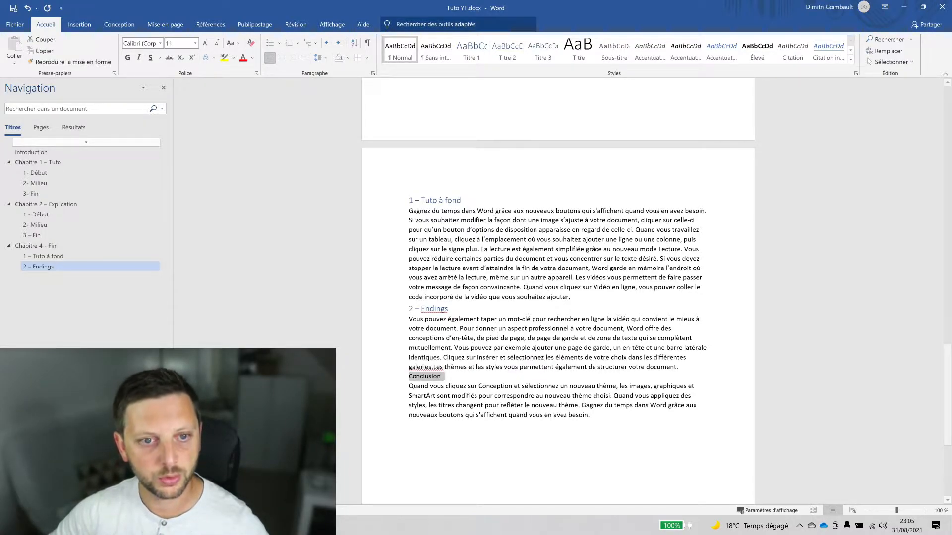
click(472, 49)
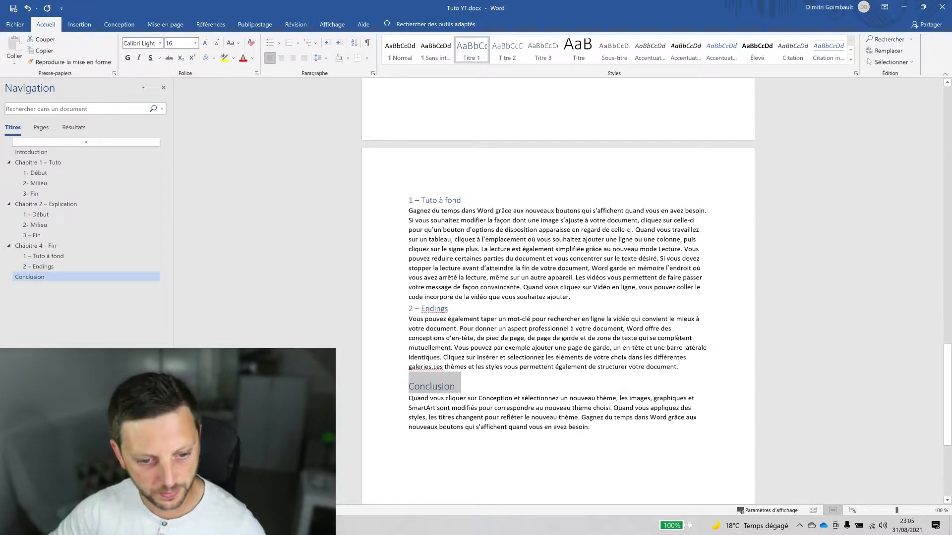
Set the document title "Titre" at the start of the first page to Arial Black, size 40
scroll(558, 293, up, 12)
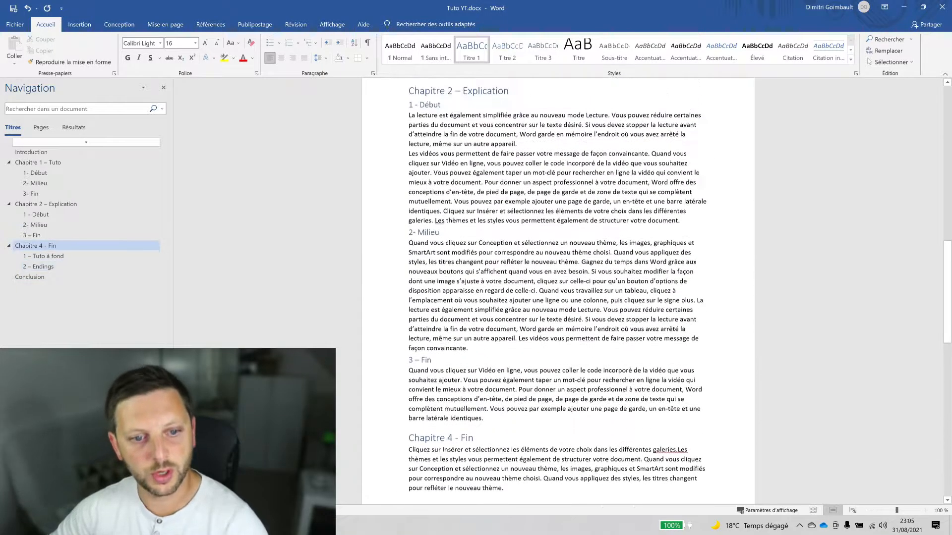
scroll(558, 292, up, 15)
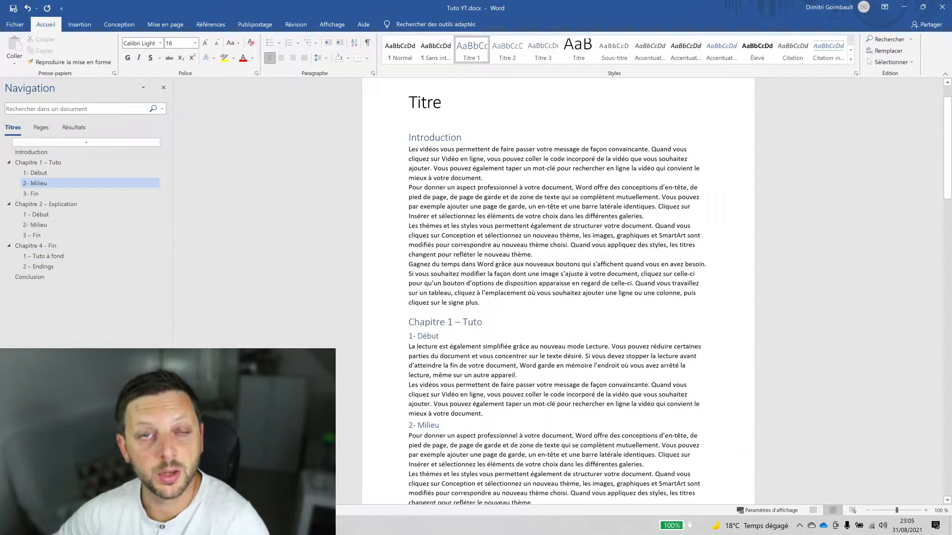
scroll(558, 292, up, 2)
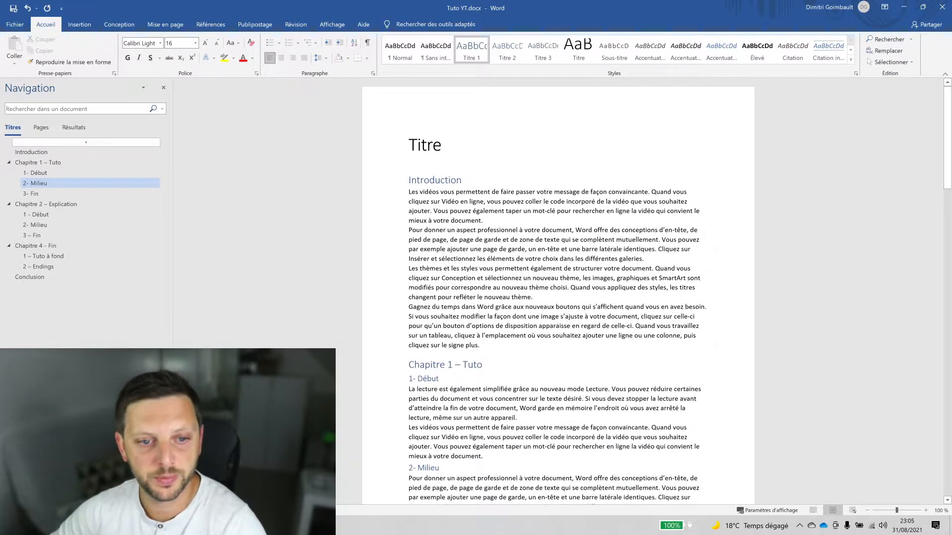
drag(442, 146, 408, 146)
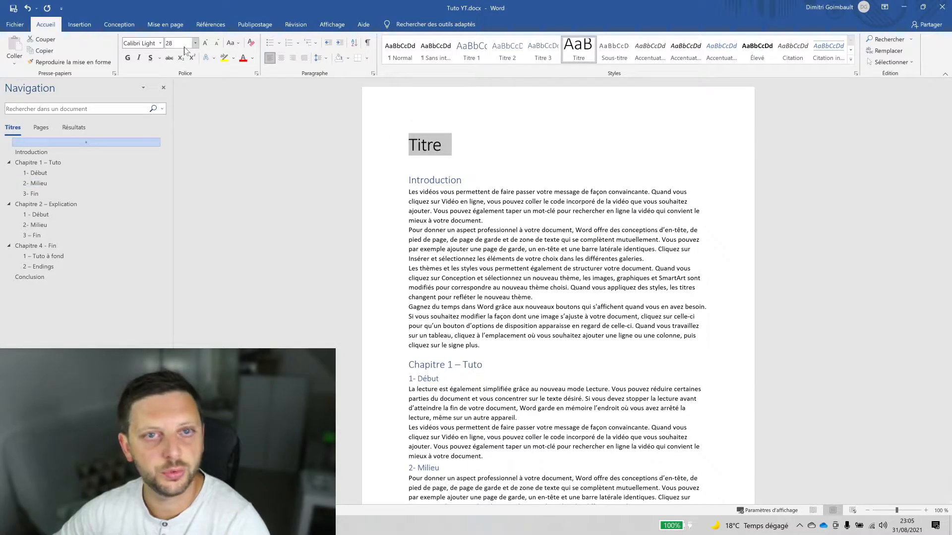
click(160, 43)
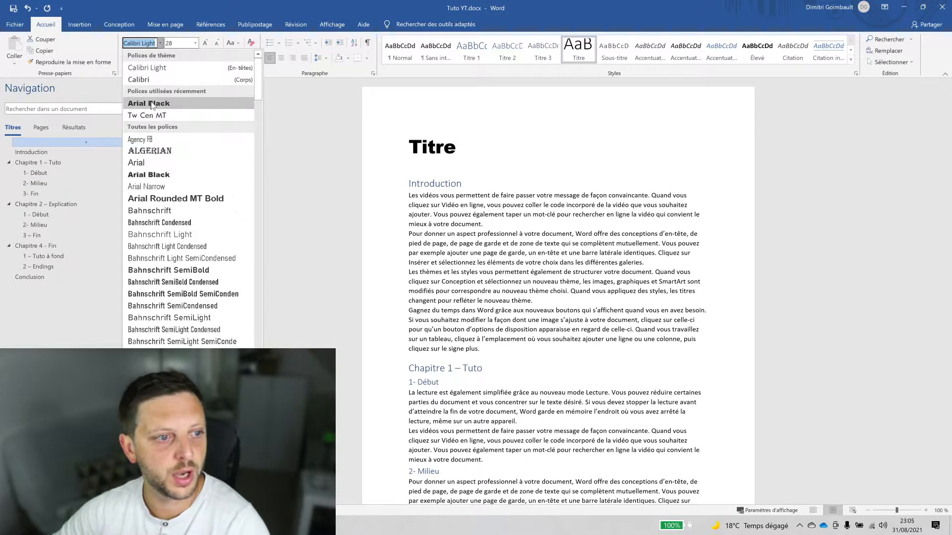
click(148, 162)
click(181, 43)
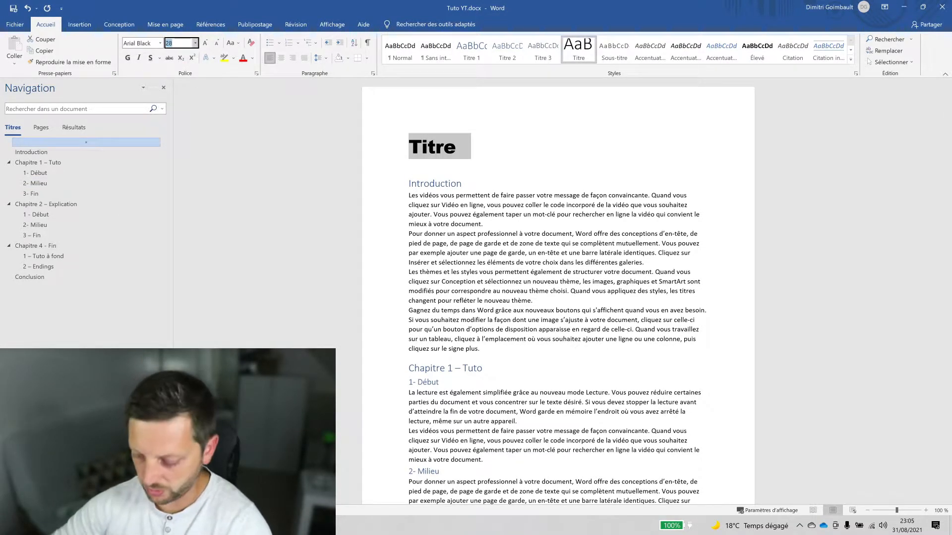
text(40)
key(Return)
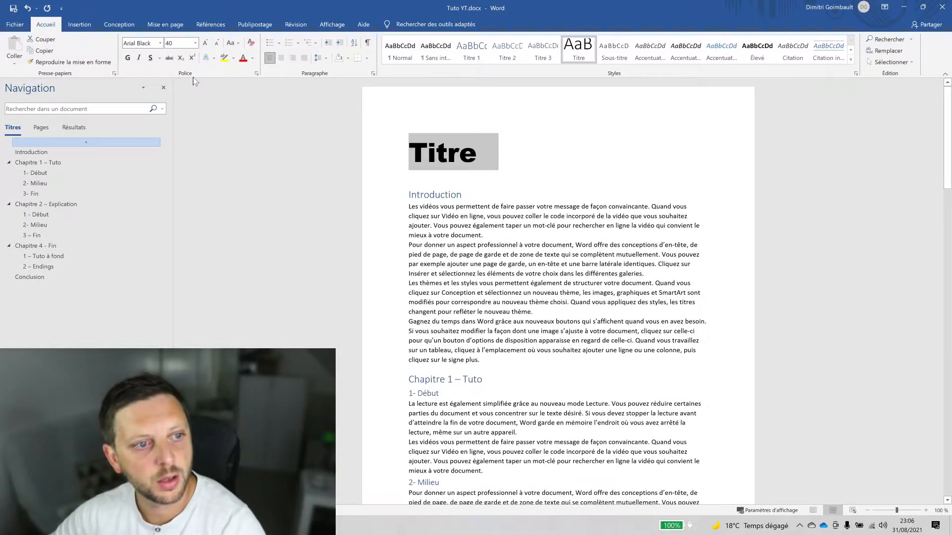
Make the document title bold and underlined, and update the Titre style to match the selection
click(127, 57)
click(150, 58)
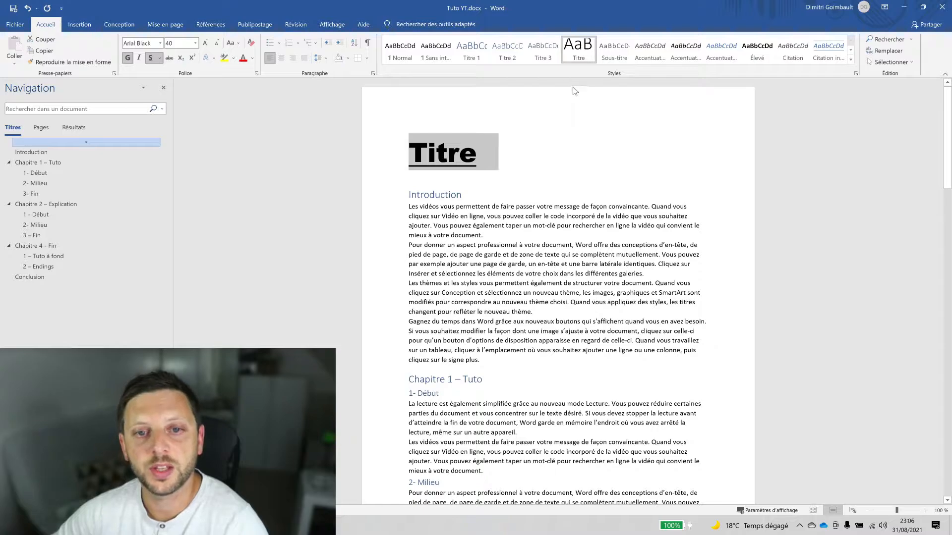
right_click(578, 51)
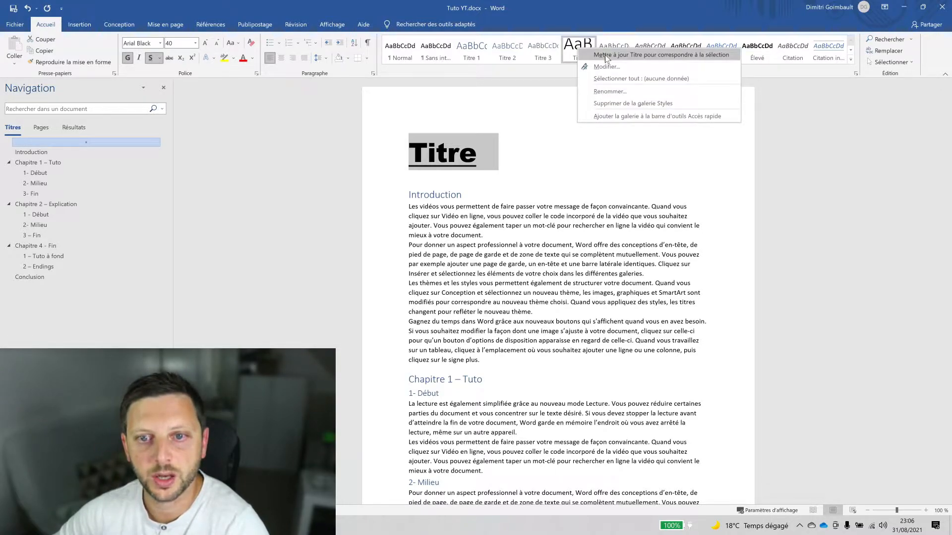
click(647, 55)
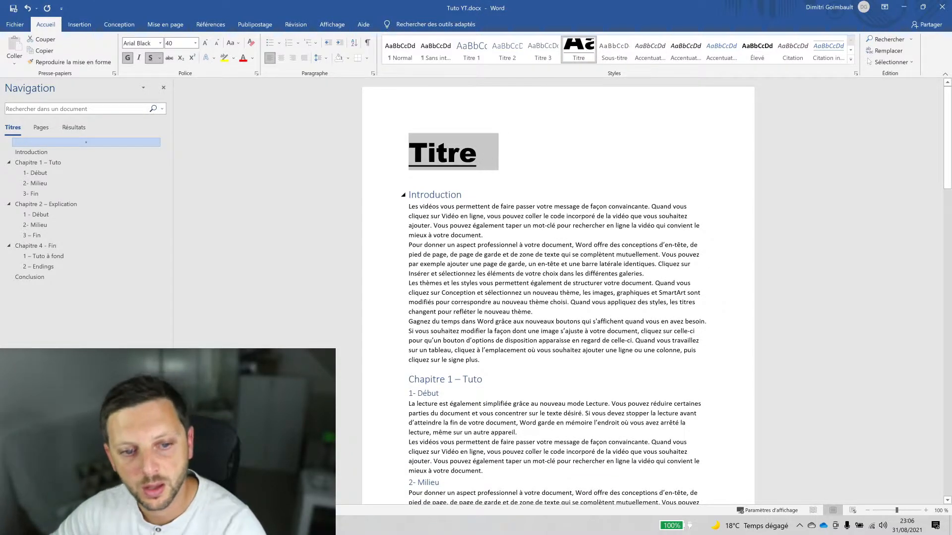
Format the heading "Introduction" in black, bold and italic
click(439, 194)
triple_click(438, 195)
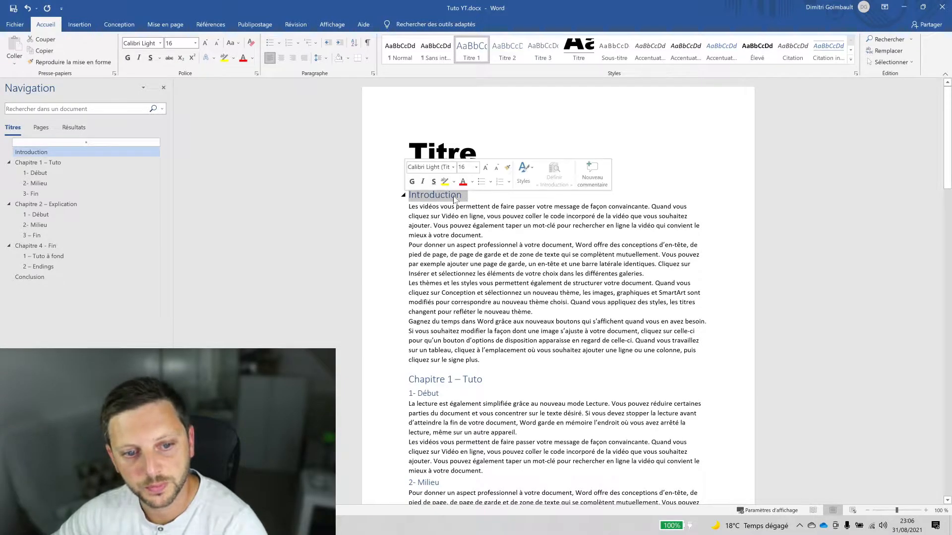
click(253, 58)
click(254, 72)
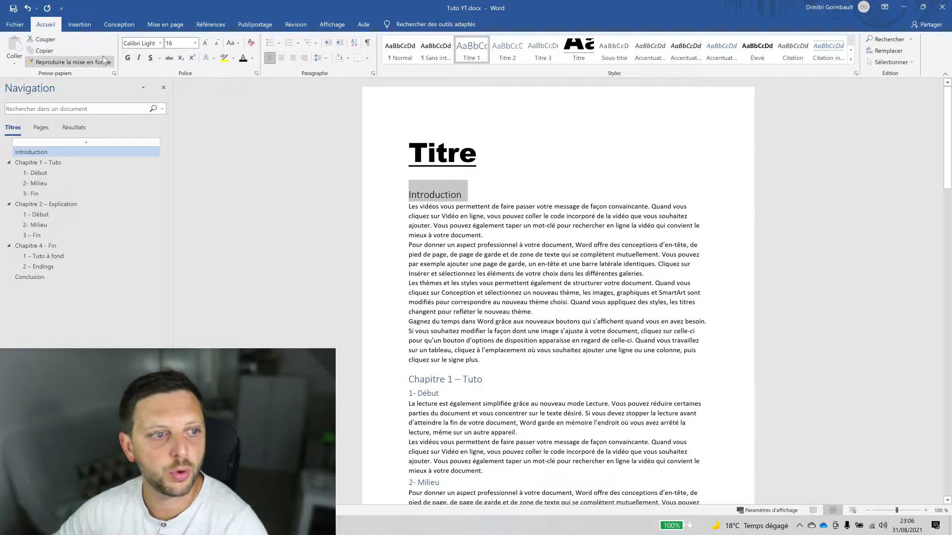
click(128, 57)
click(139, 57)
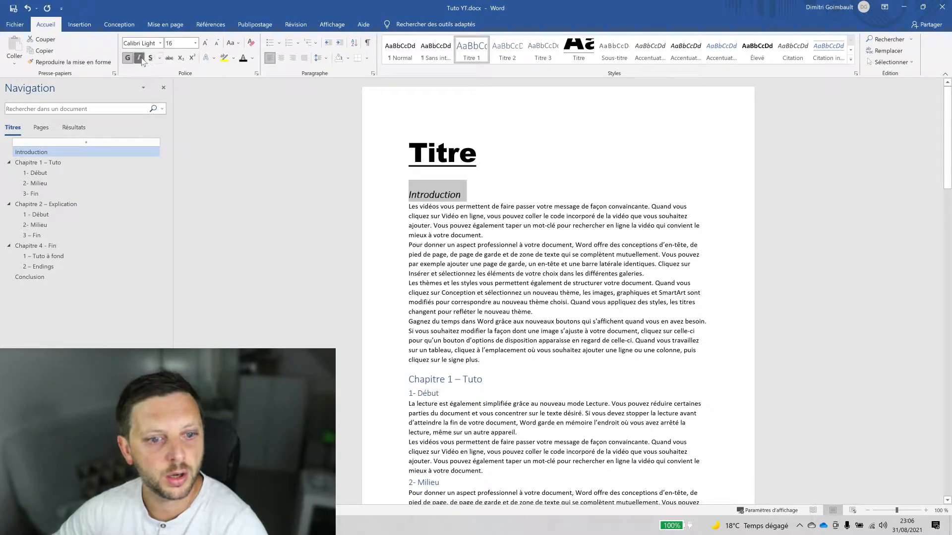
Set the "Introduction" heading's font to Bauhaus 93 and update the Titre 1 style to match the selection
click(160, 43)
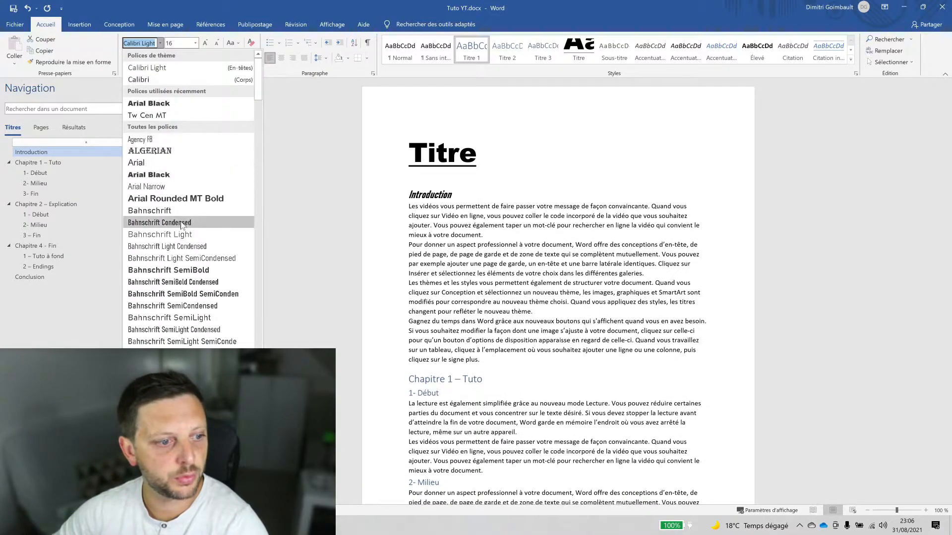
click(149, 365)
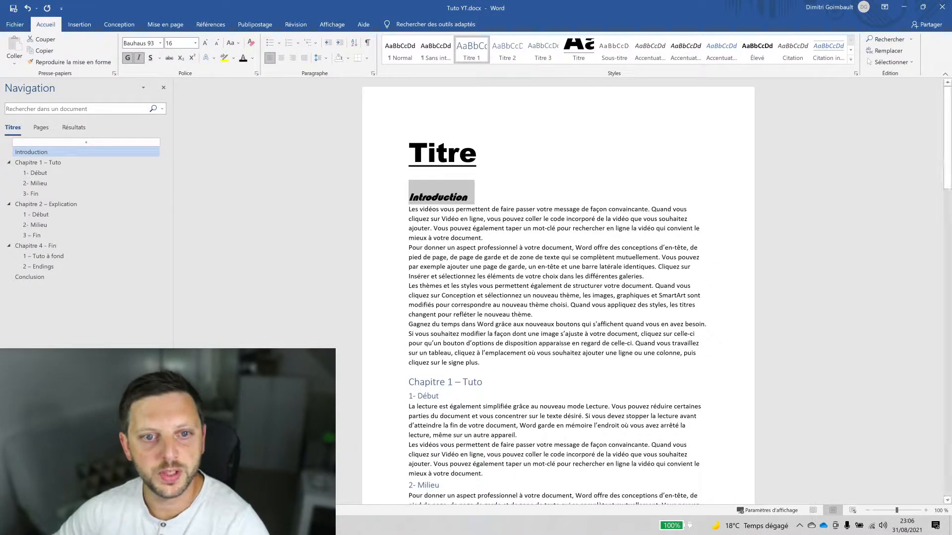
right_click(470, 52)
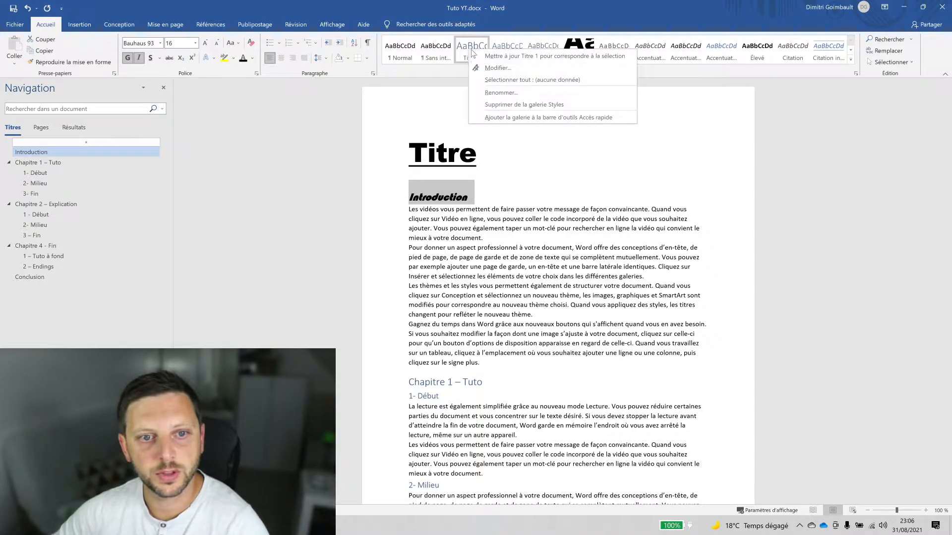
click(496, 56)
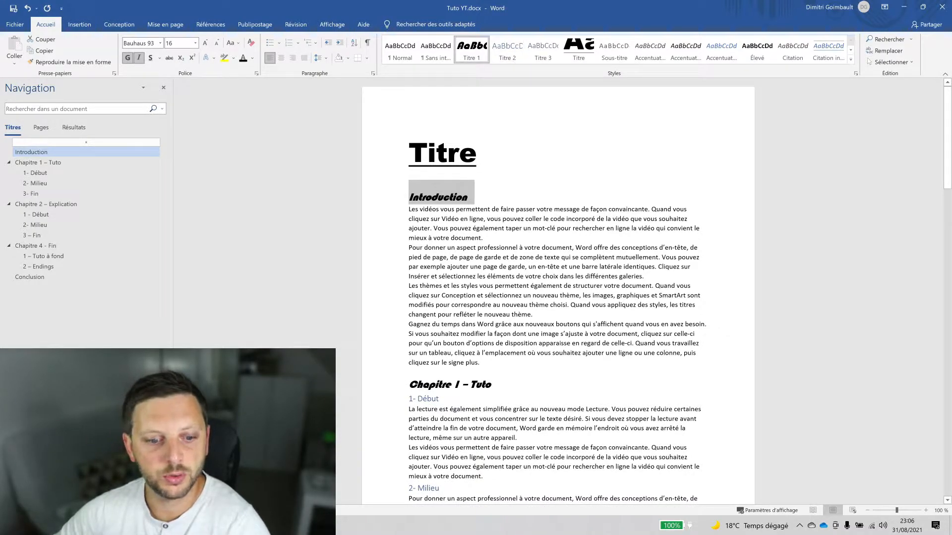
Check the formatting of the Titre 1 chapter headings from "Introduction" through "Chapitre 4 - Fin"
click(481, 202)
scroll(461, 198, down, 5)
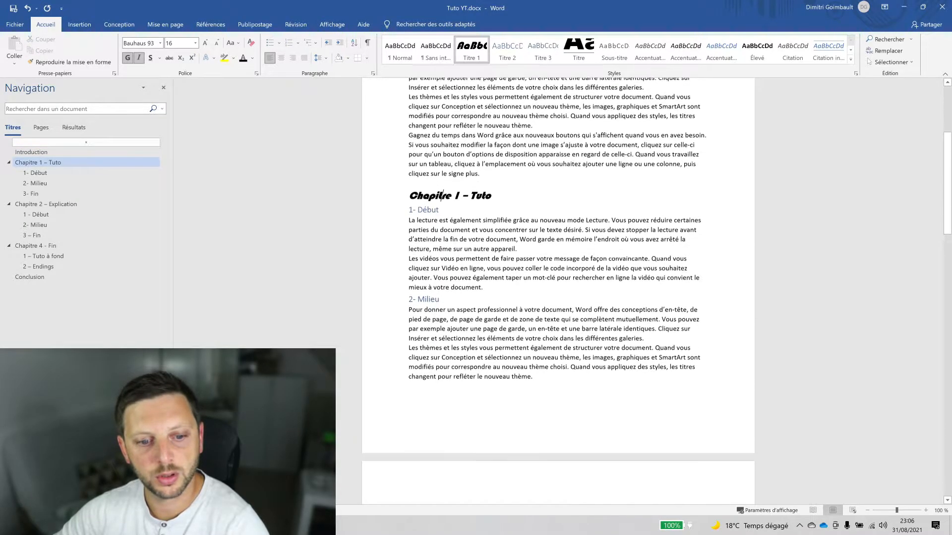
scroll(441, 195, down, 7)
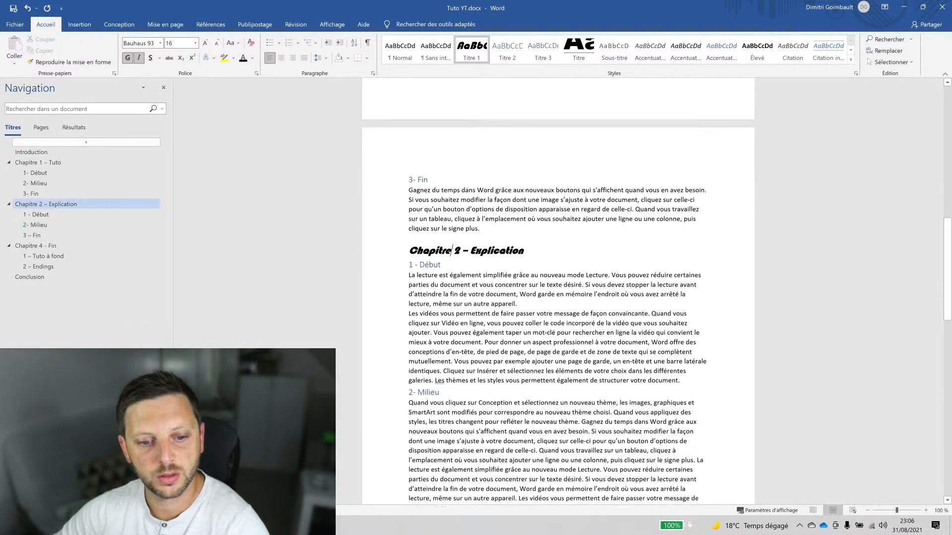
scroll(452, 251, down, 6)
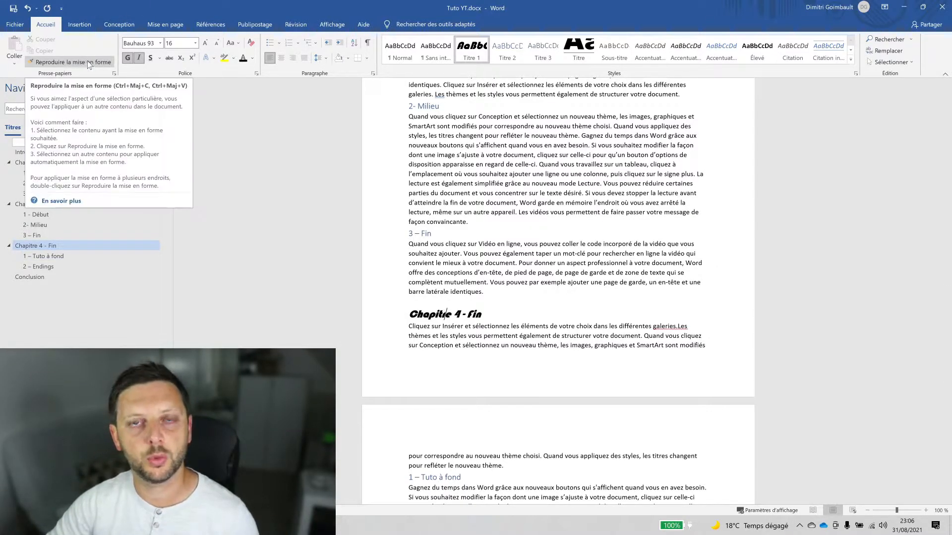
scroll(559, 292, up, 1)
scroll(558, 291, up, 15)
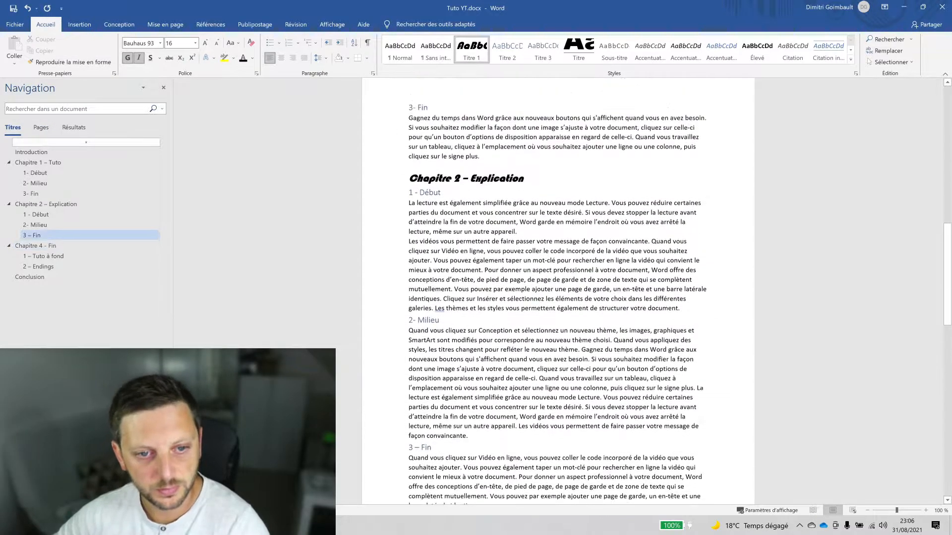
scroll(559, 291, up, 3)
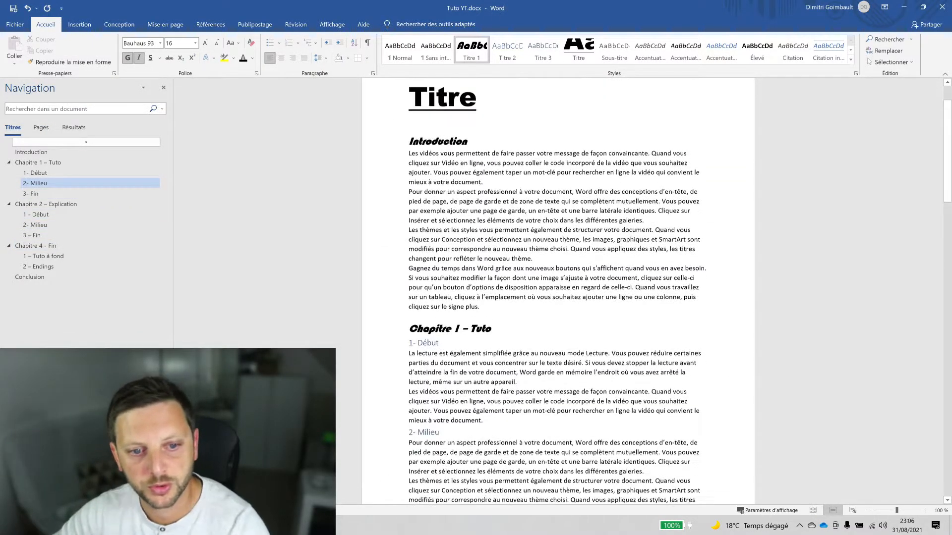
Set the font of the subheading "1- Début" under "Chapitre 1 – Tuto" to Britannic Bold
scroll(558, 292, down, 5)
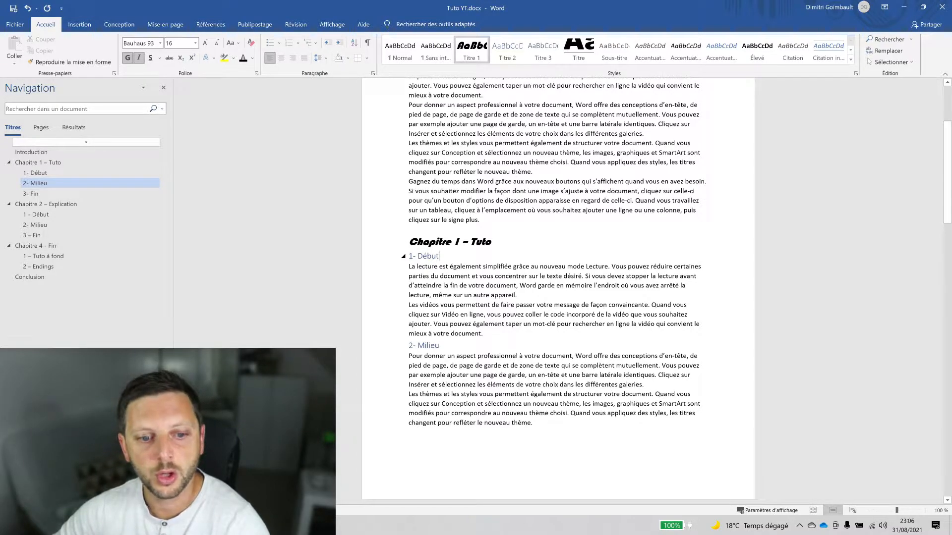
triple_click(439, 256)
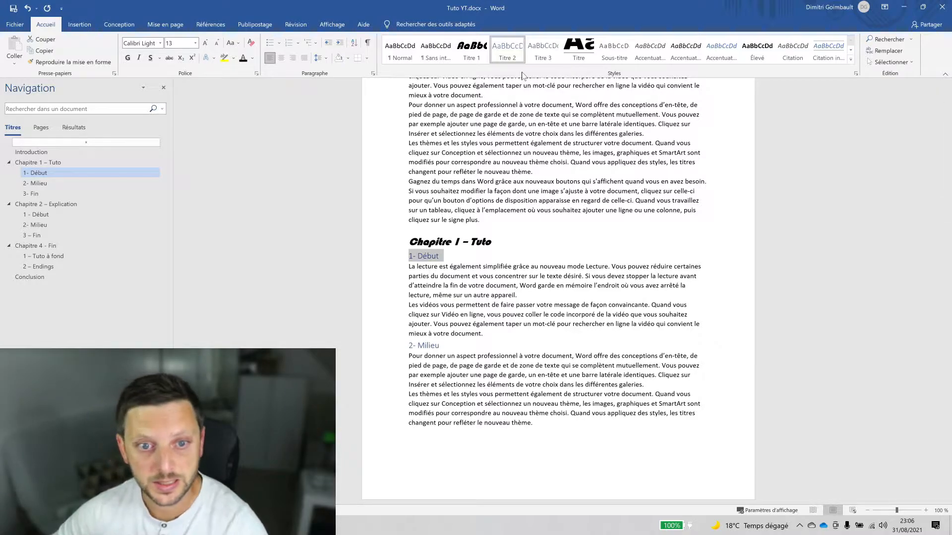
click(509, 56)
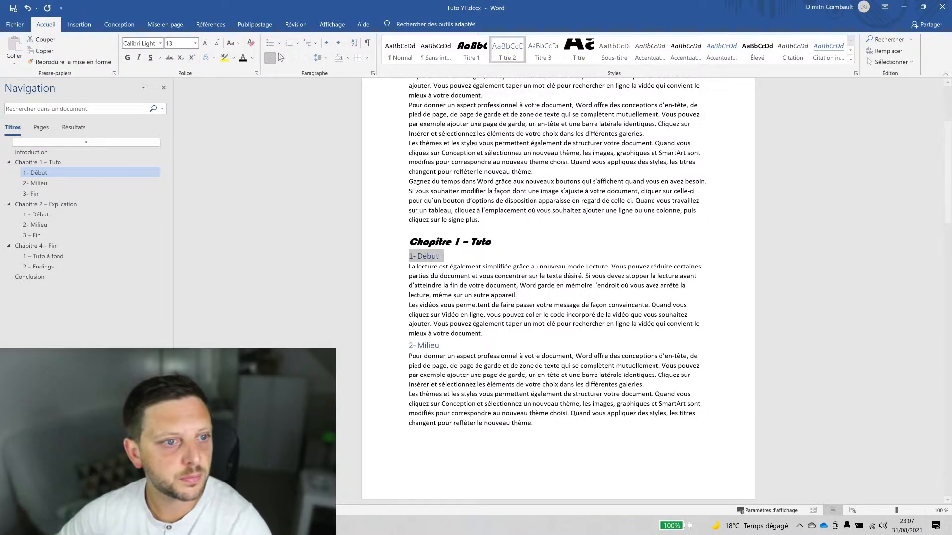
click(160, 43)
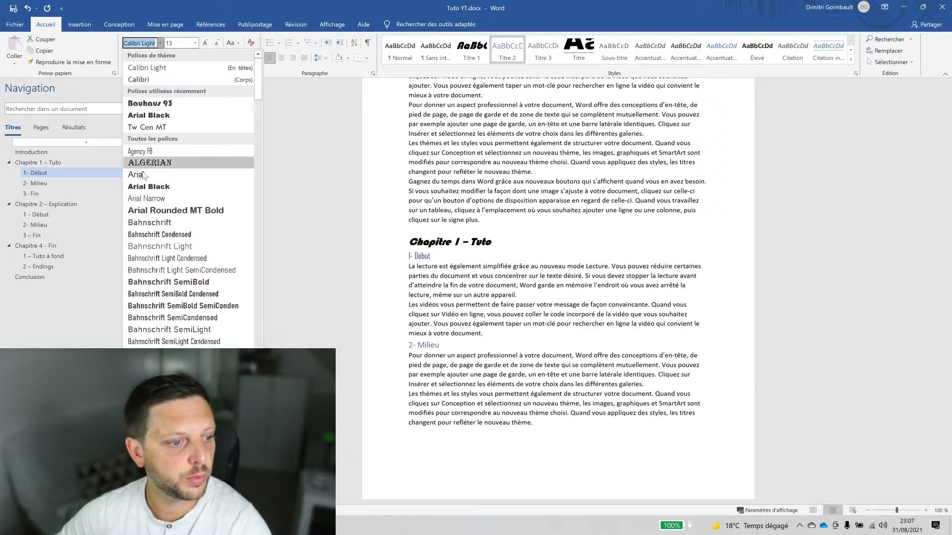
scroll(159, 281, down, 5)
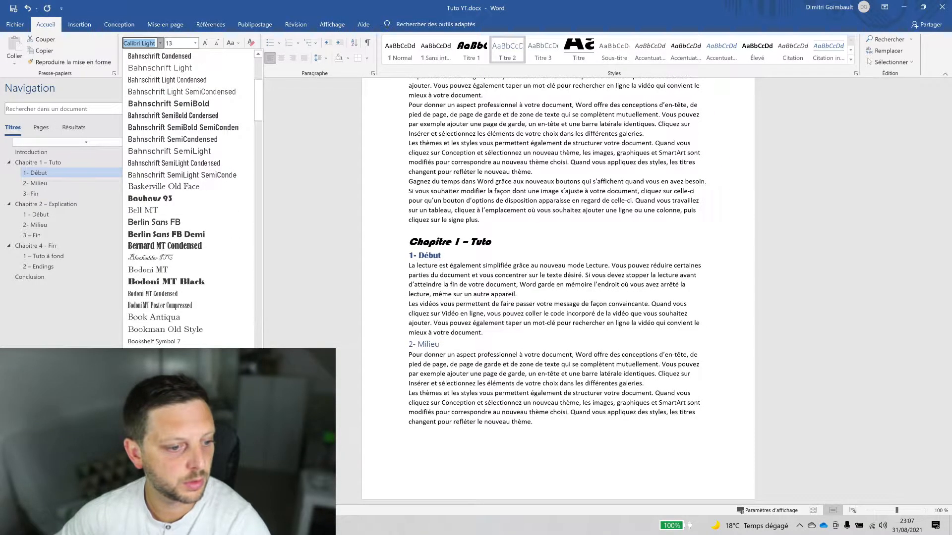
click(164, 323)
Colour the "1- Début" subheading dark red and update the Titre 2 style to match the selection
click(252, 58)
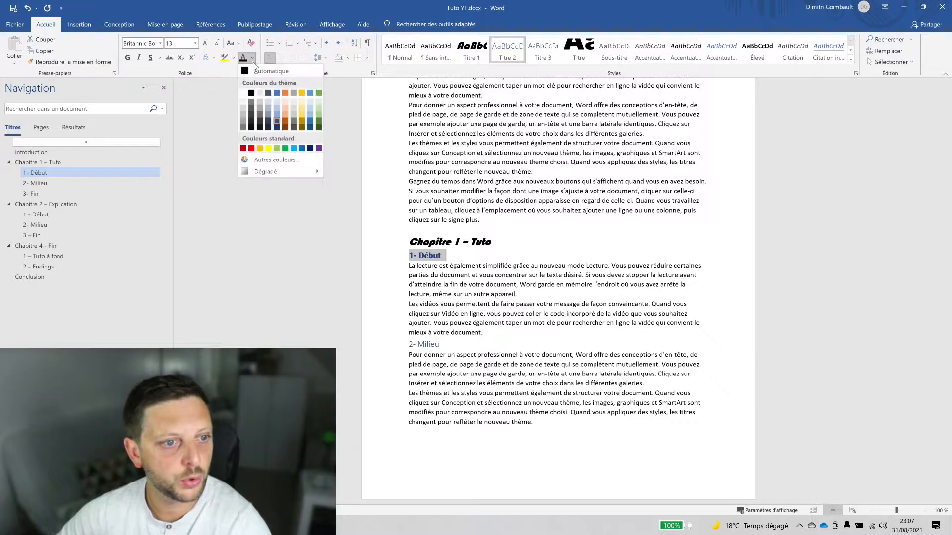
click(242, 148)
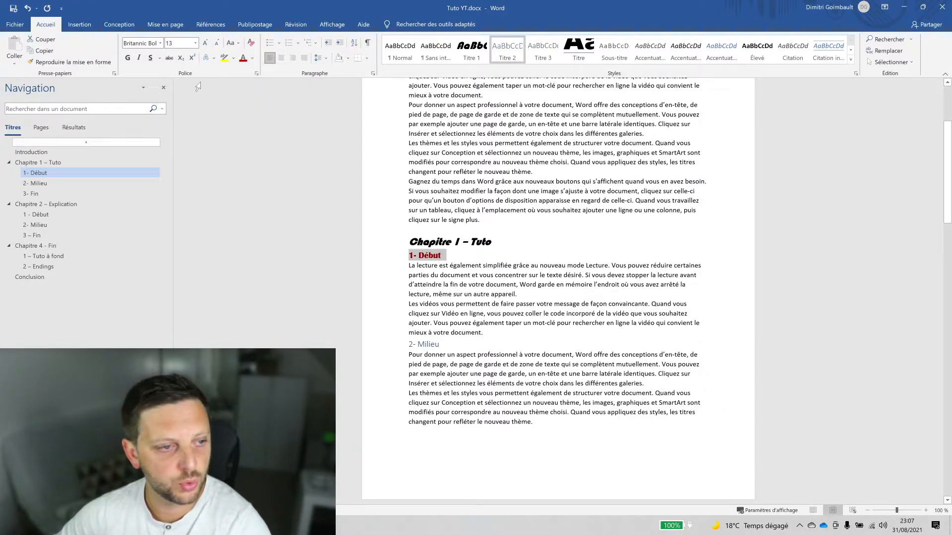
right_click(505, 51)
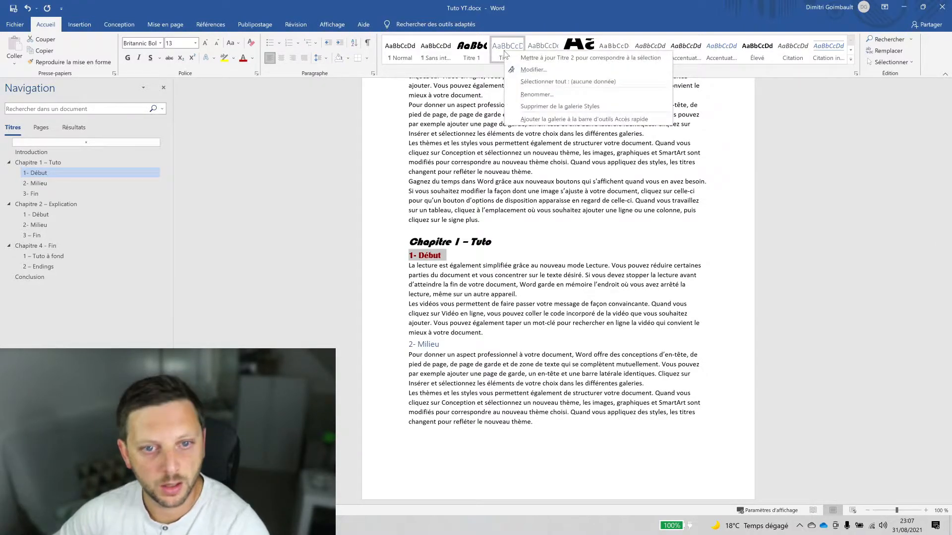
click(552, 58)
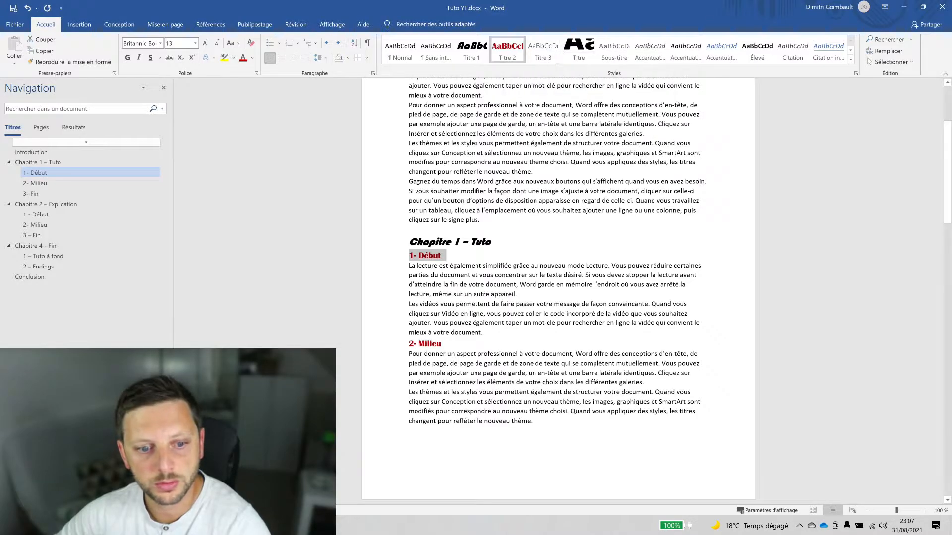
Check the Titre 2 subheadings throughout the document, plus the styles of "Introduction" and the document title
scroll(444, 261, down, 12)
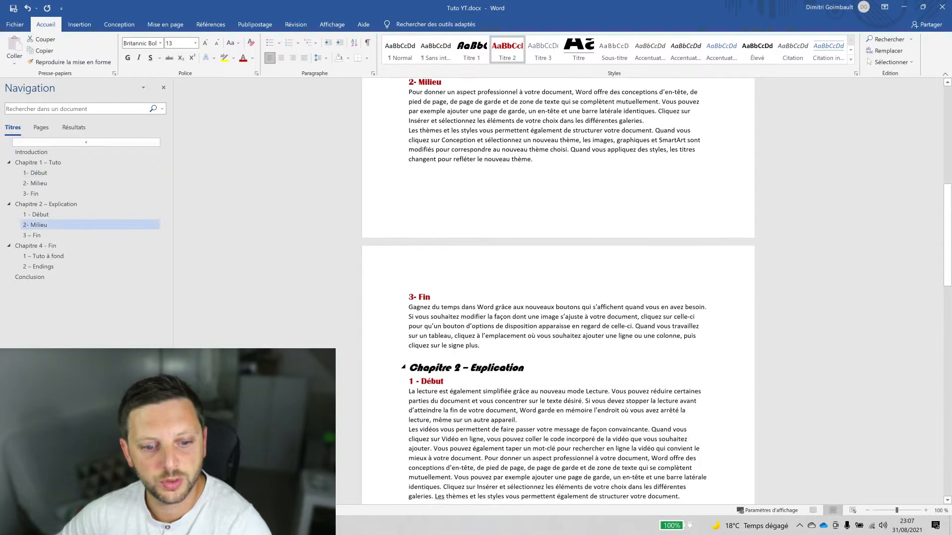
scroll(557, 290, down, 20)
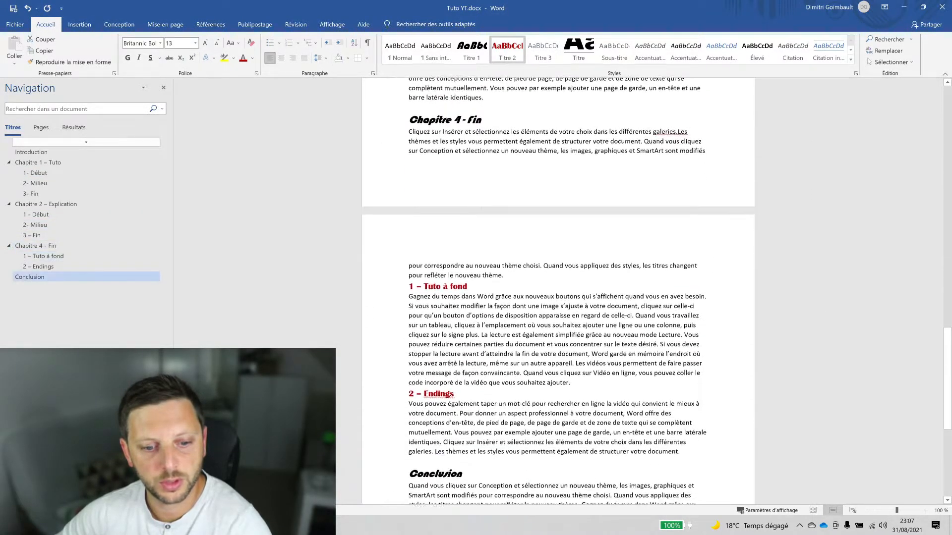
scroll(558, 290, up, 15)
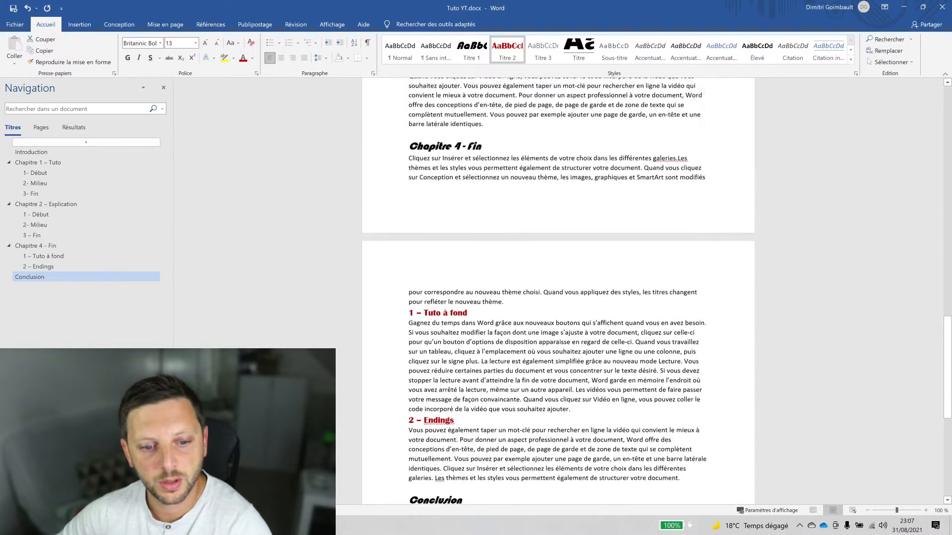
scroll(558, 290, up, 15)
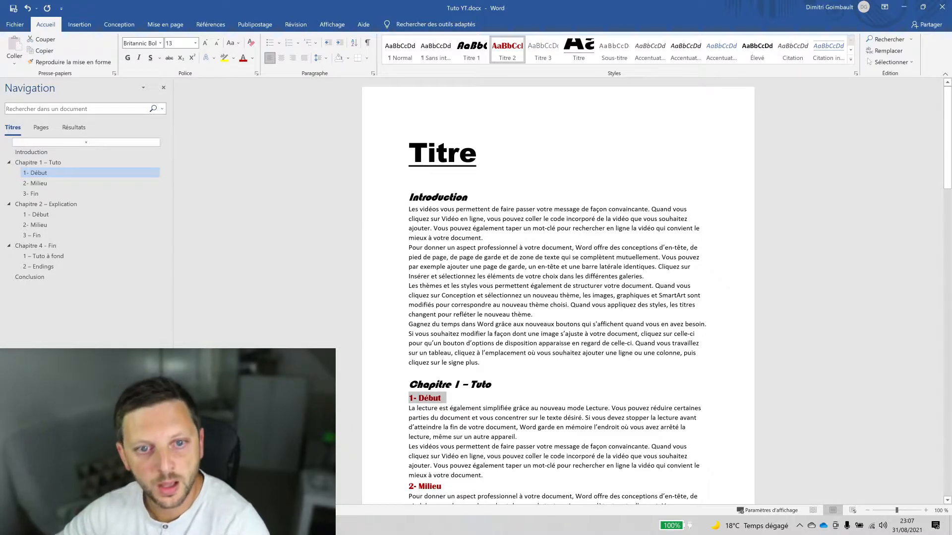
click(469, 197)
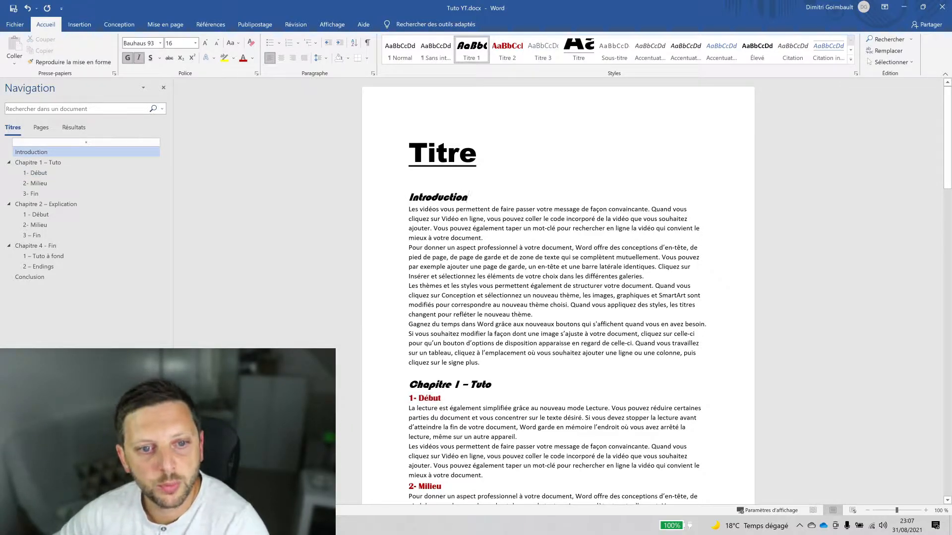
click(477, 153)
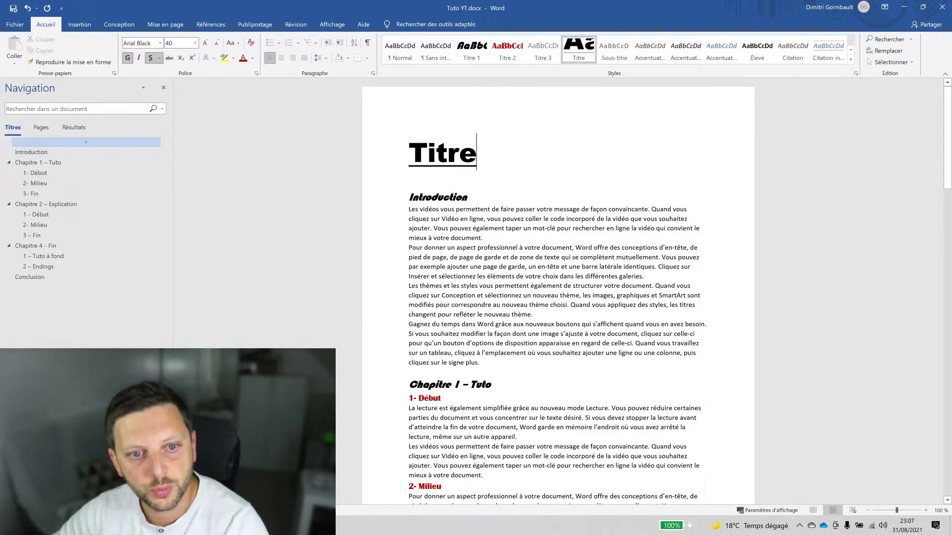
Modify the Normal style to use the Tw Cen MT font at size 12 with justified alignment
click(400, 54)
right_click(398, 54)
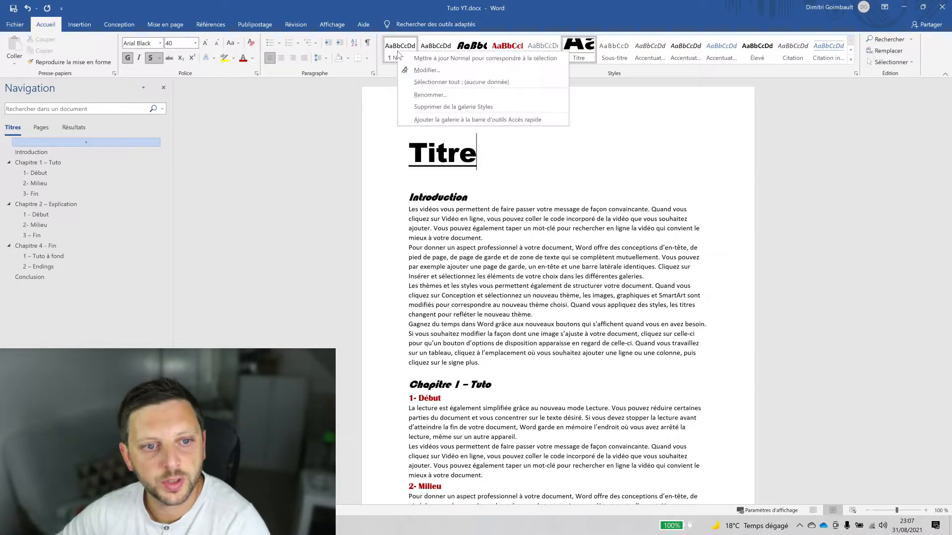
click(501, 239)
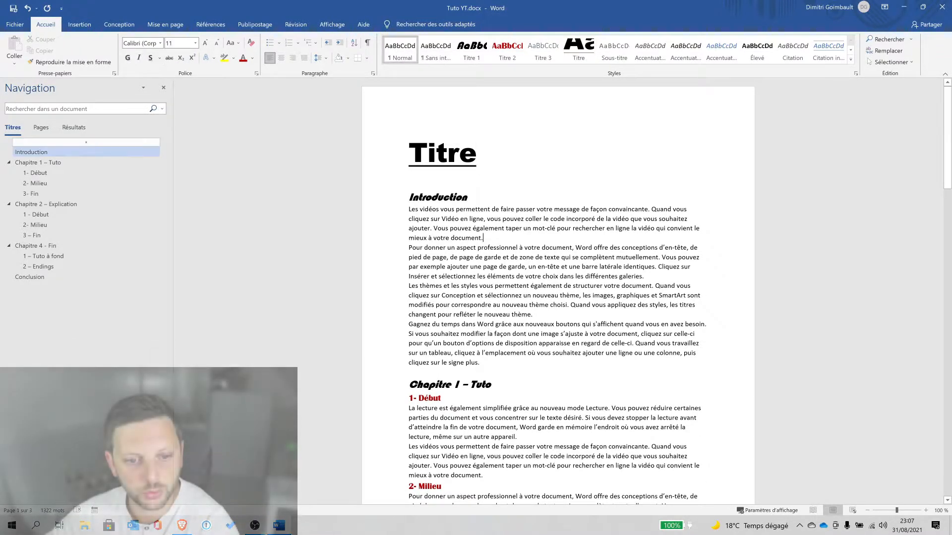
right_click(402, 52)
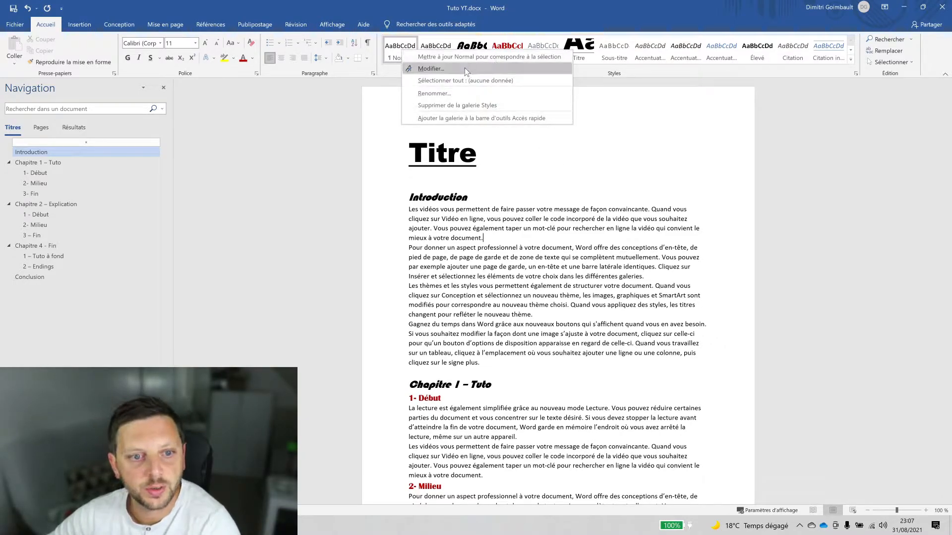
click(431, 69)
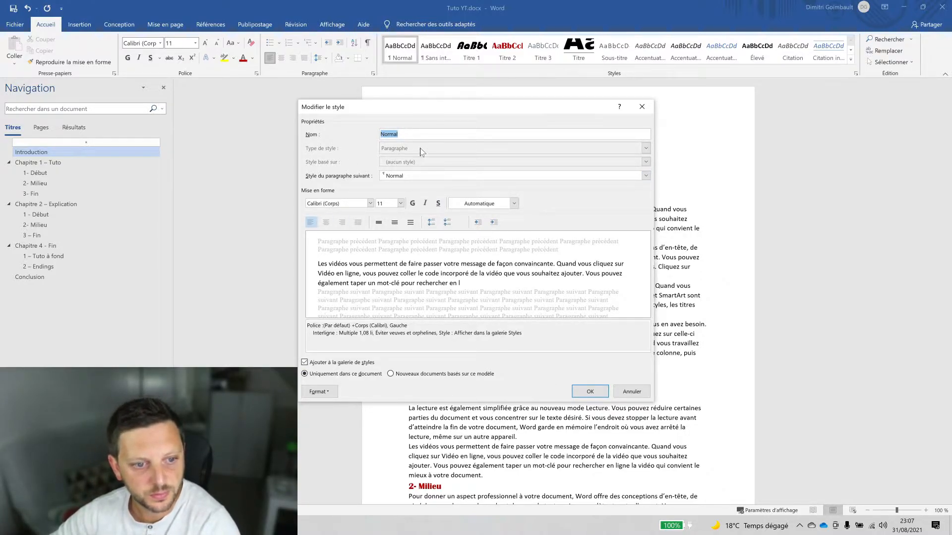
click(370, 204)
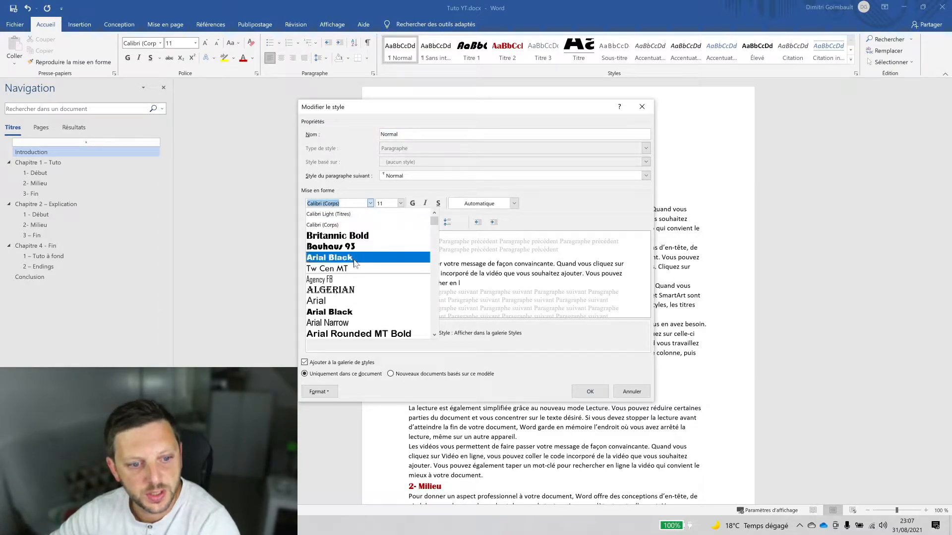
click(350, 269)
click(401, 203)
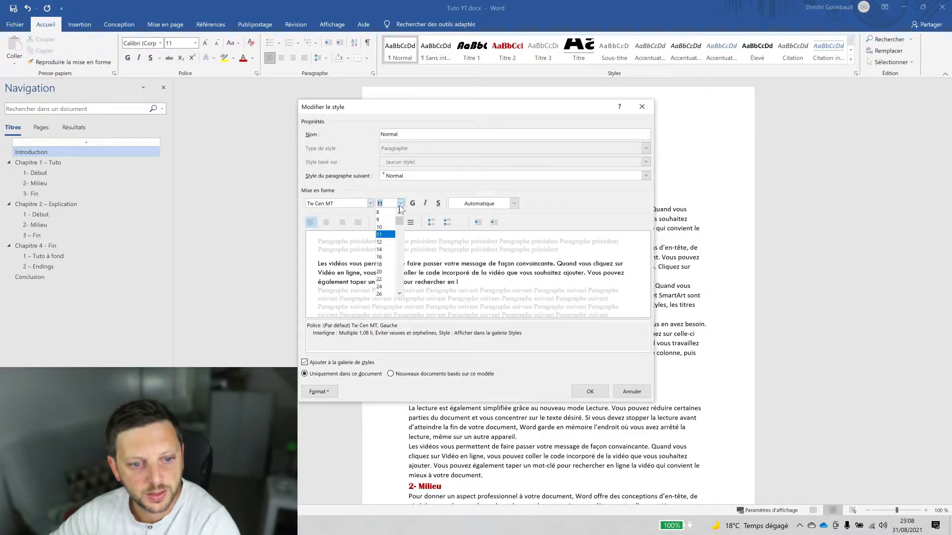
click(384, 244)
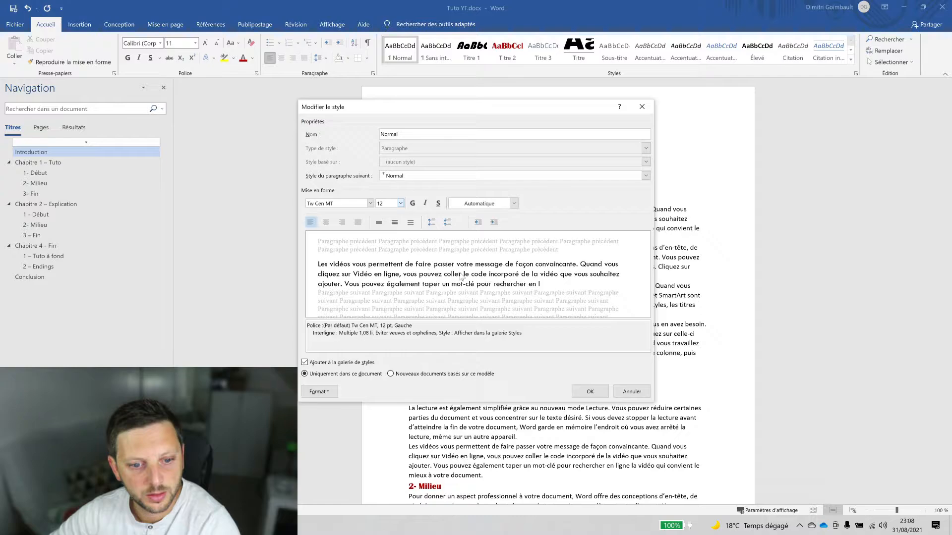
click(358, 223)
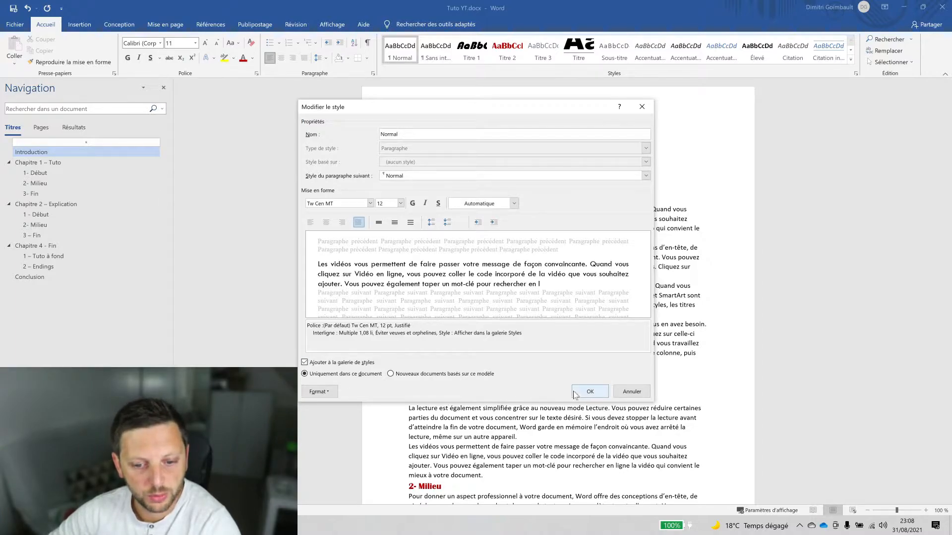
click(590, 392)
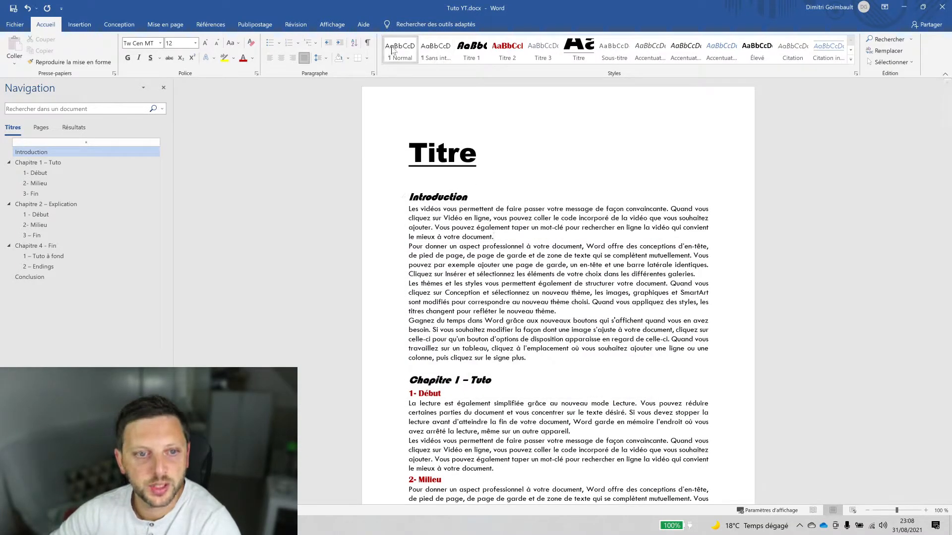
Check the formatting of the Normal body text in every chapter of the document
scroll(558, 297, down, 3)
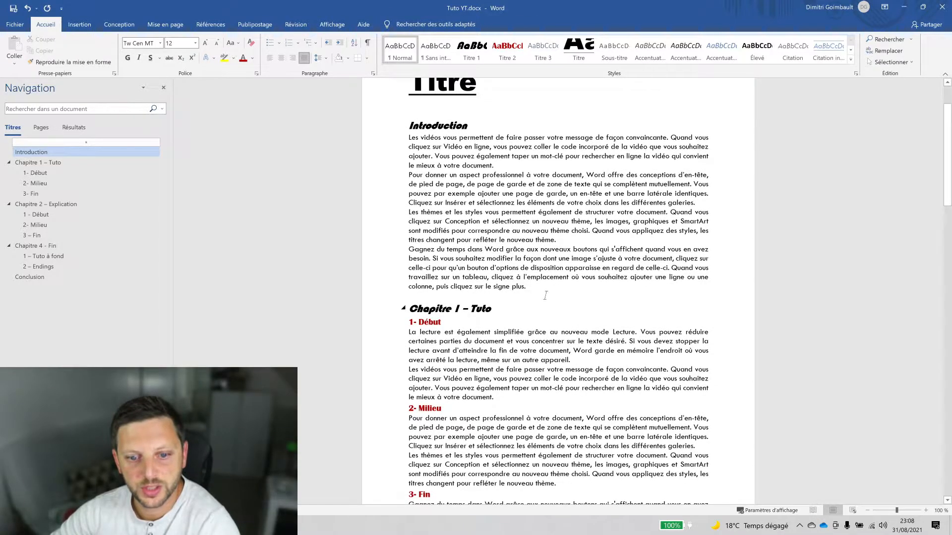
scroll(545, 296, down, 20)
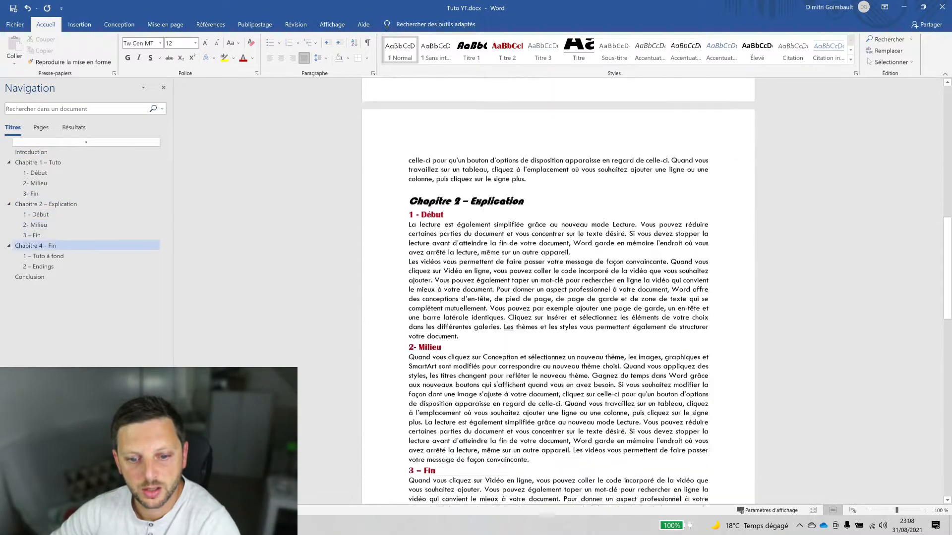
scroll(558, 292, down, 17)
scroll(558, 293, up, 12)
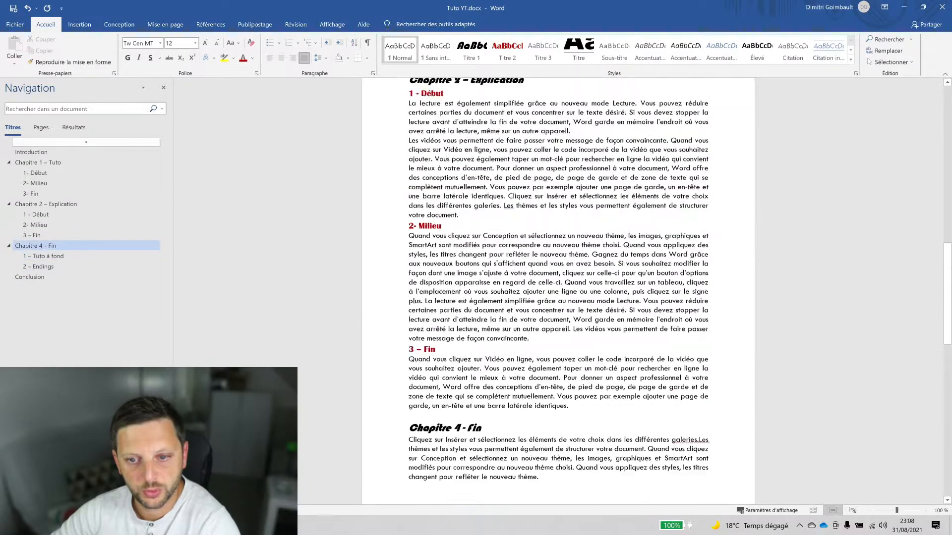
scroll(557, 293, up, 20)
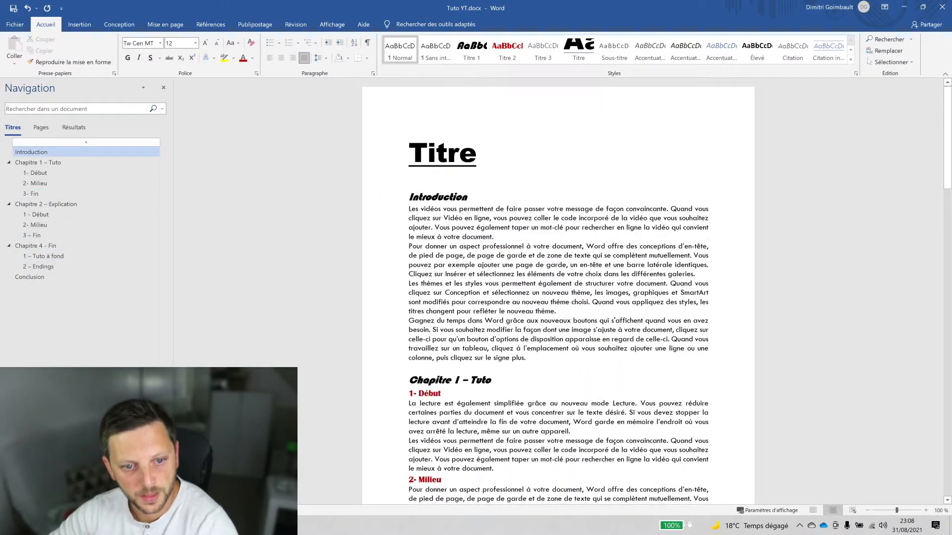
Remove the hand-typed number prefixes from the "Début", "Milieu" and "Fin" subheadings of Chapitre 1
scroll(558, 291, down, 11)
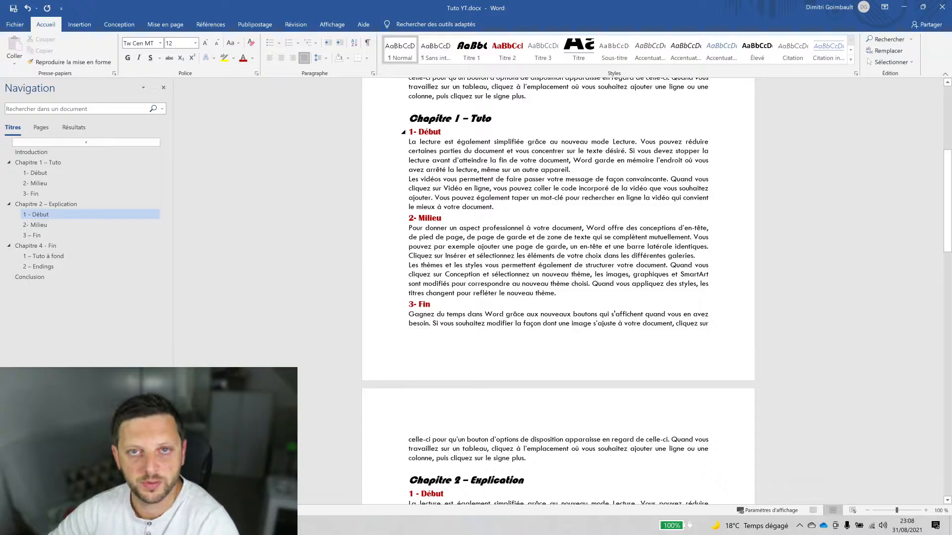
click(419, 132)
key(BackSpace)
key(BackSpace)
key(BackSpace)
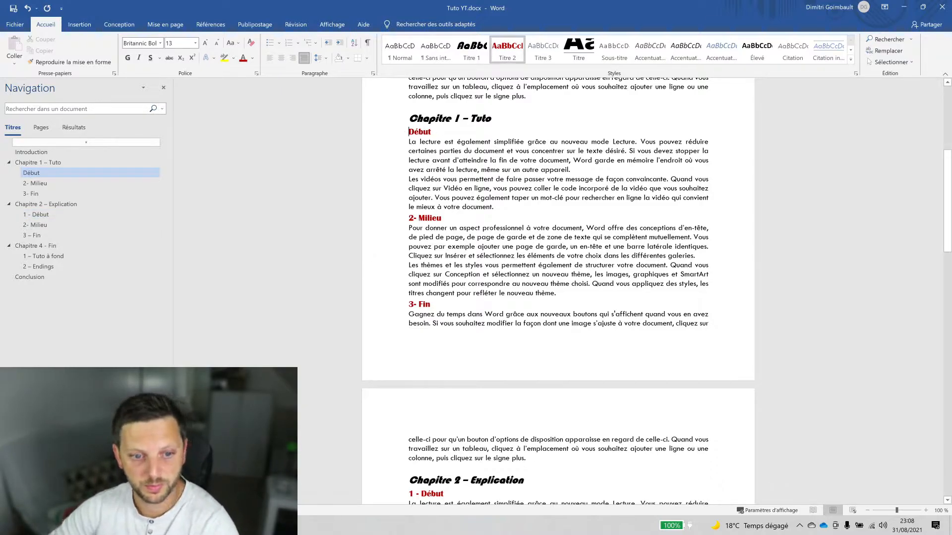
click(419, 218)
key(BackSpace)
key(BackSpace)
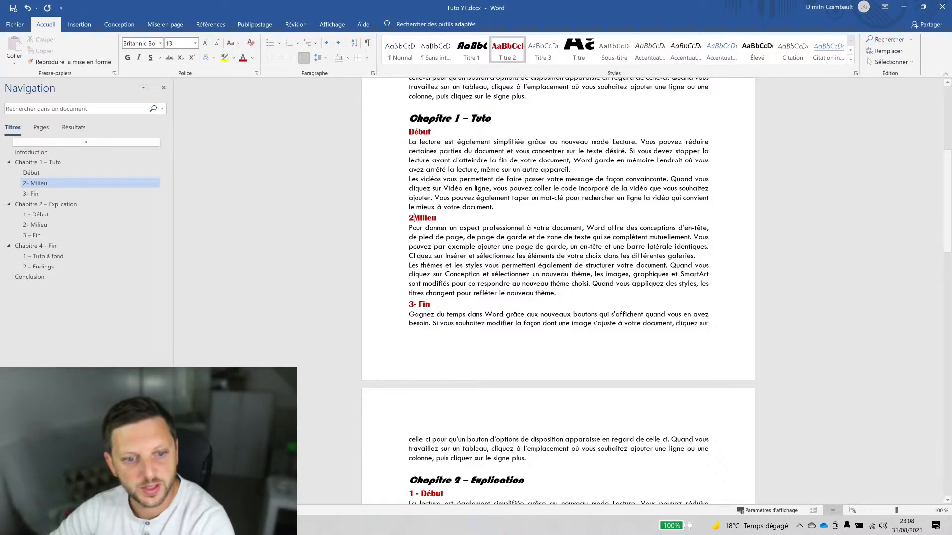
key(BackSpace)
click(418, 304)
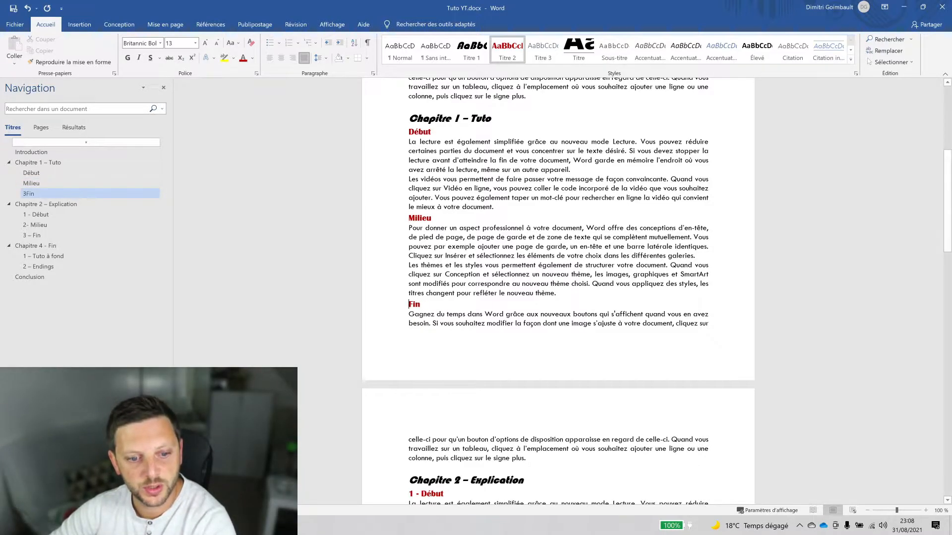
Remove the hand-typed number prefixes from the "Début", "Milieu" and "Fin" subheadings of Chapitre 2
scroll(558, 293, down, 3)
click(421, 423)
key(BackSpace)
key(BackSpace)
key(BackSpace)
key(BackSpace)
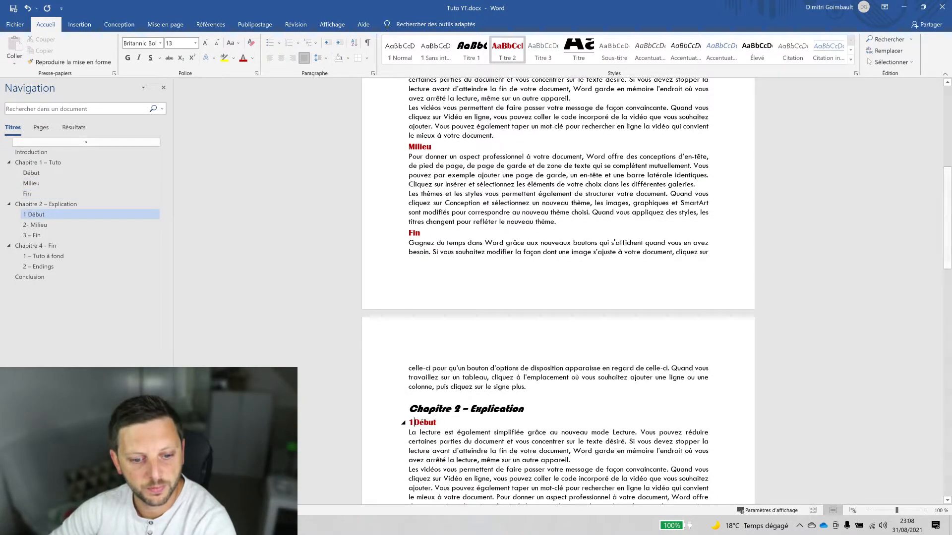
scroll(421, 422, down, 5)
click(419, 437)
key(BackSpace)
key(BackSpace)
key(BackSpace)
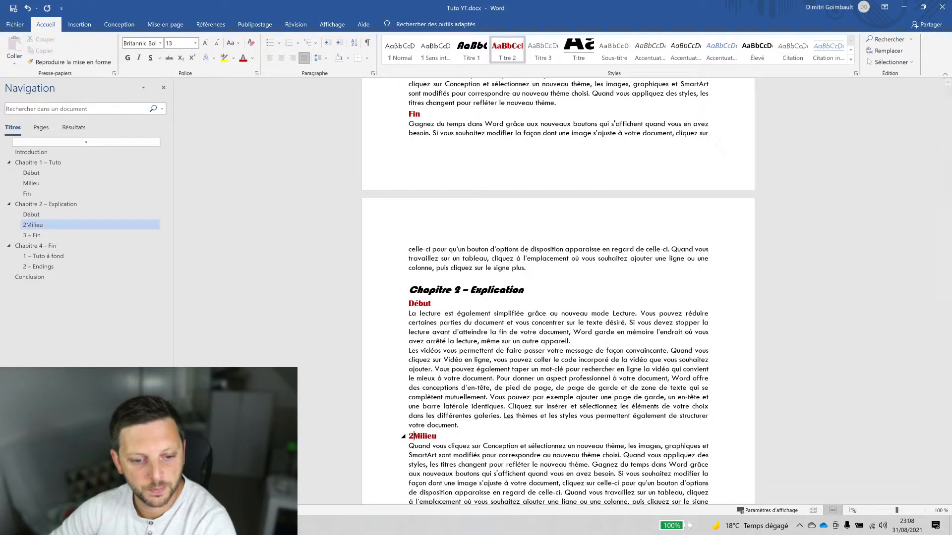
scroll(419, 437, down, 5)
click(424, 440)
key(BackSpace)
key(BackSpace)
key(BackSpace)
key(BackSpace)
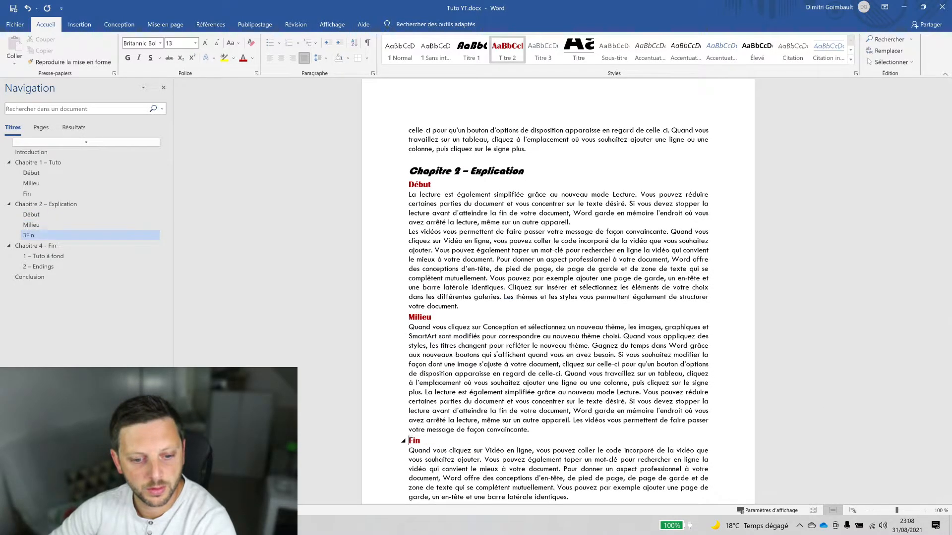
Remove the hand-typed number prefixes from the "Tuto à fond" and "Endings" subheadings of Chapitre 4
scroll(424, 440, down, 9)
scroll(558, 293, down, 3)
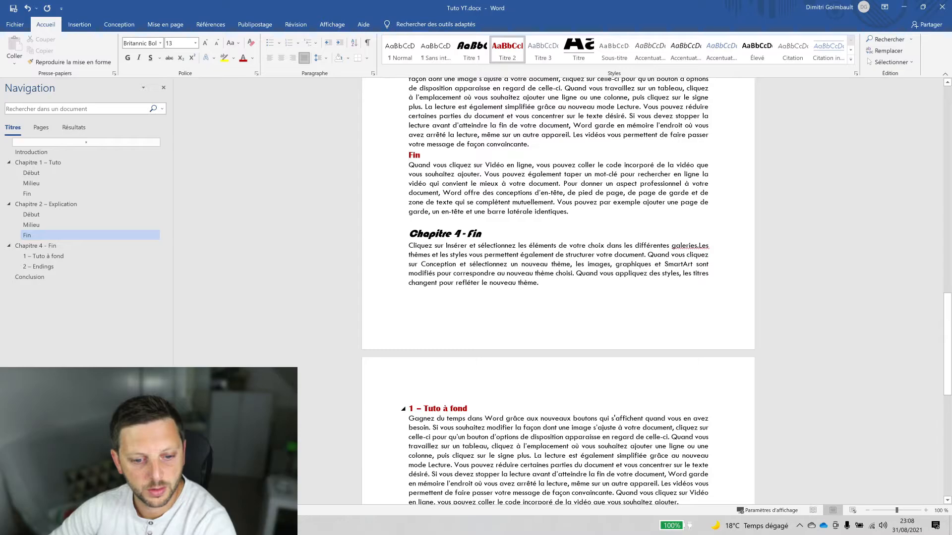
click(424, 409)
key(BackSpace)
key(BackSpace)
key(BackSpace)
key(BackSpace)
scroll(424, 409, down, 6)
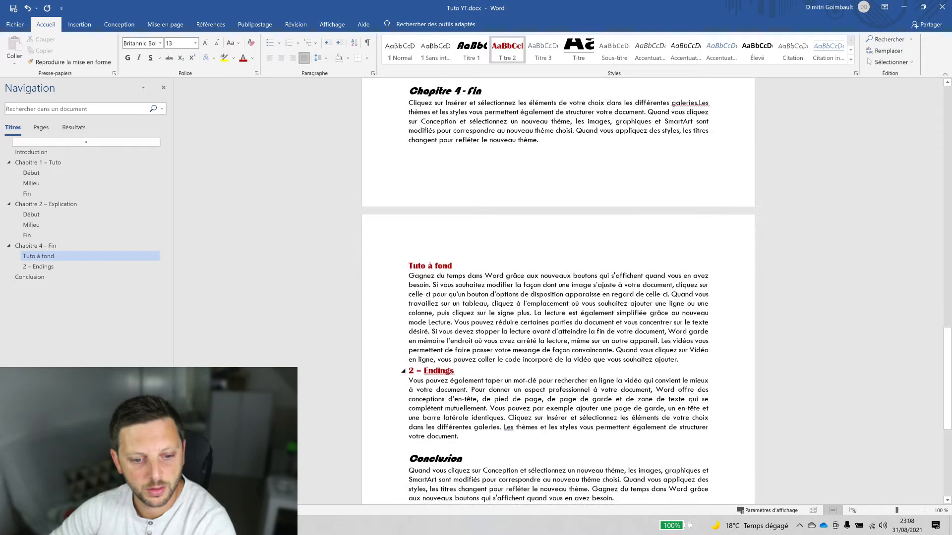
click(422, 371)
key(BackSpace)
key(BackSpace)
key(BackSpace)
key(BackSpace)
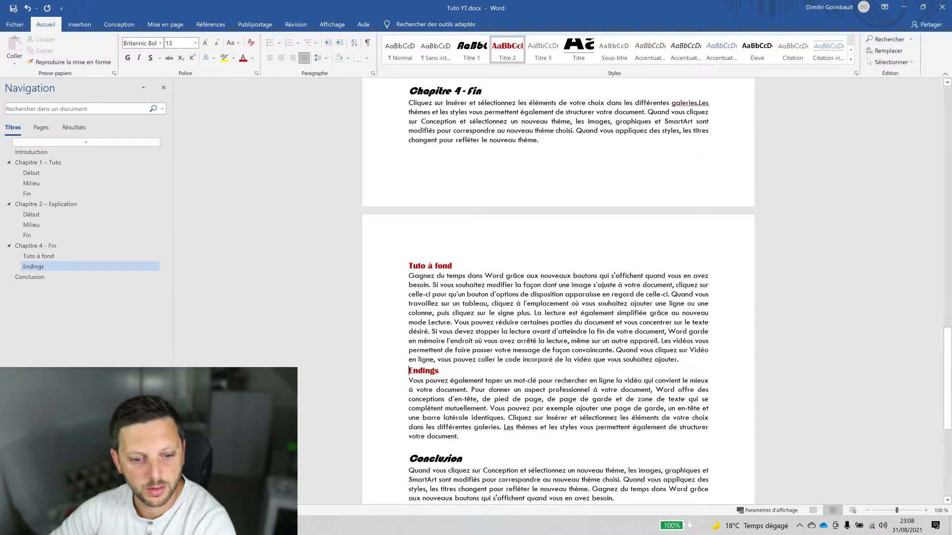
Open the Titre 2 style for modification from the "Début" subheading of Chapitre 1
scroll(558, 292, up, 12)
scroll(558, 292, up, 20)
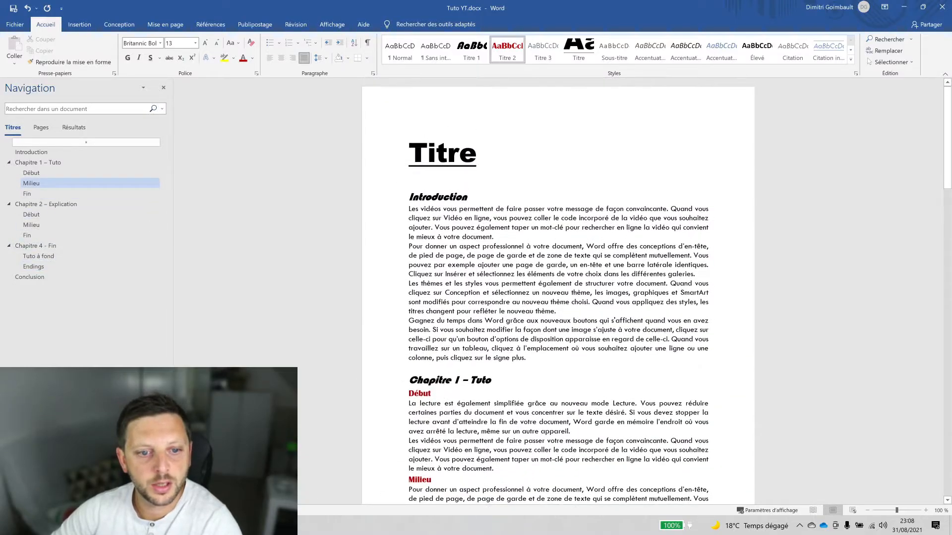
scroll(557, 293, down, 6)
scroll(558, 293, down, 1)
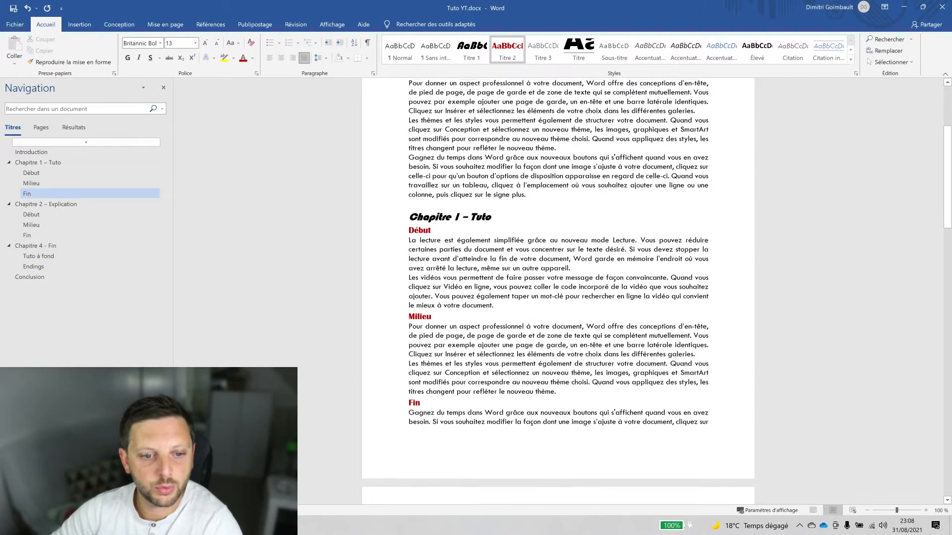
click(432, 227)
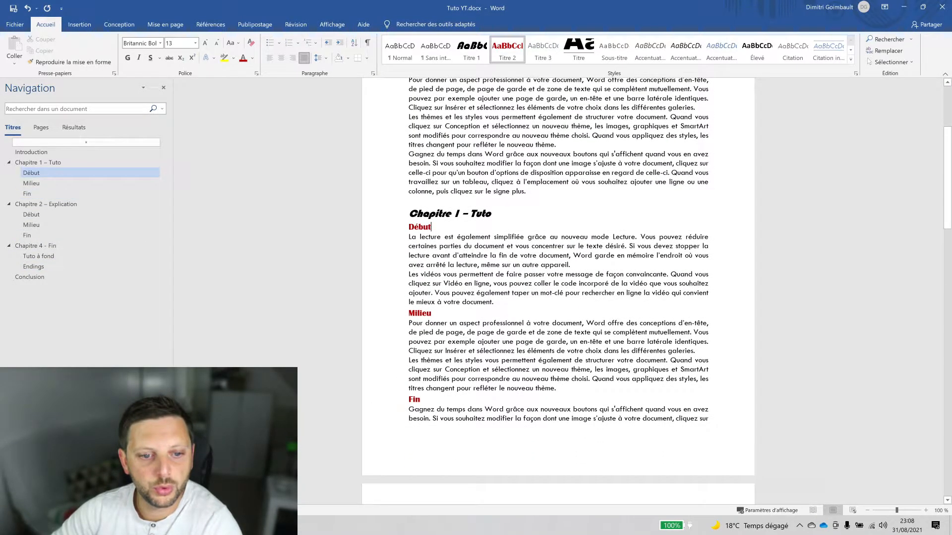
right_click(510, 52)
click(535, 69)
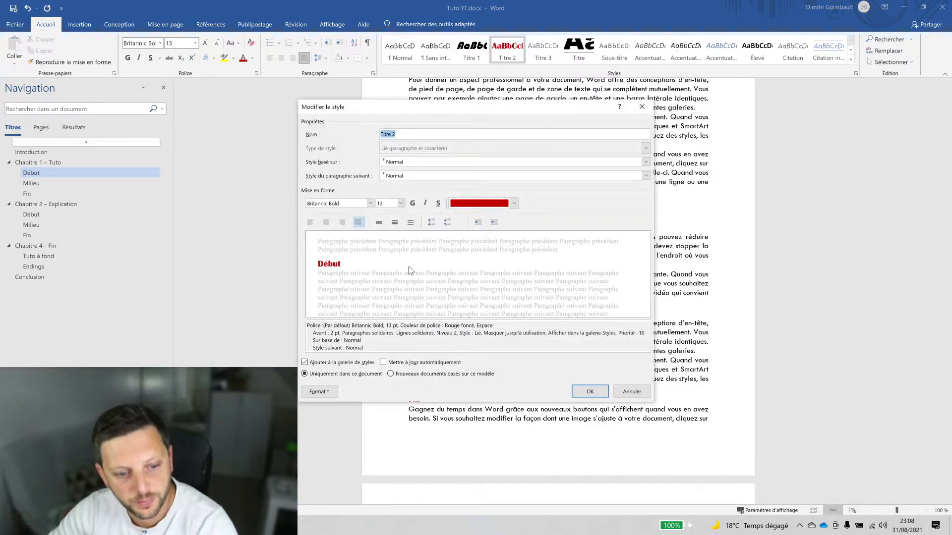
Try the double strikethrough and superscript font effects on the Titre 2 style, leaving both off
click(327, 393)
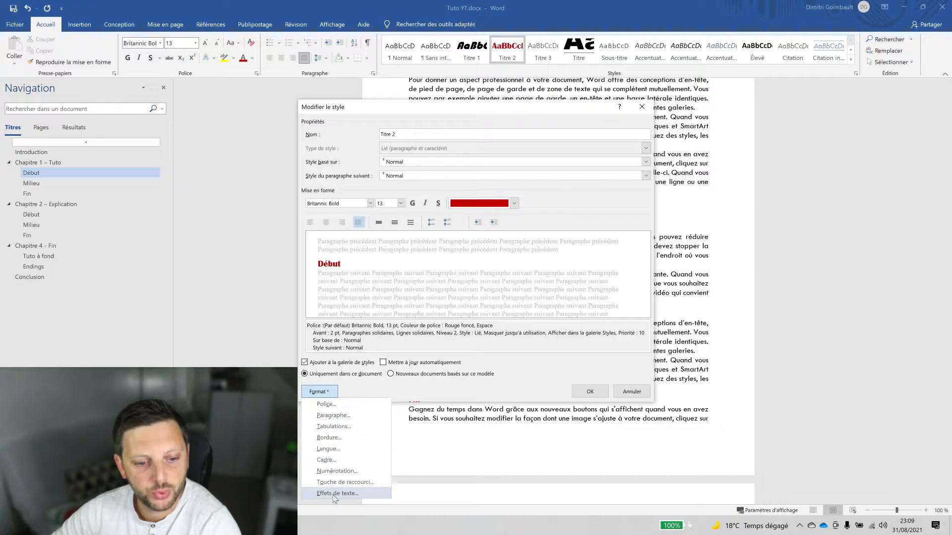
click(326, 404)
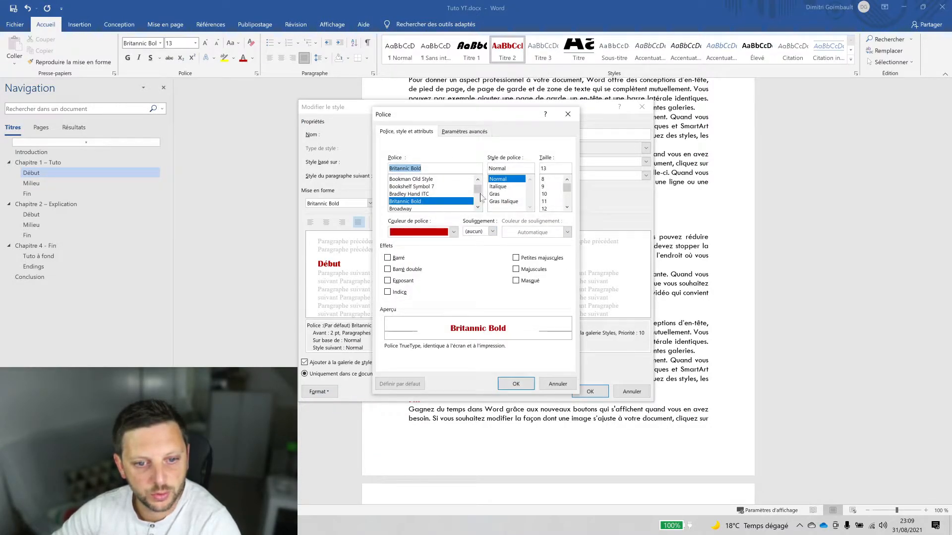
click(388, 268)
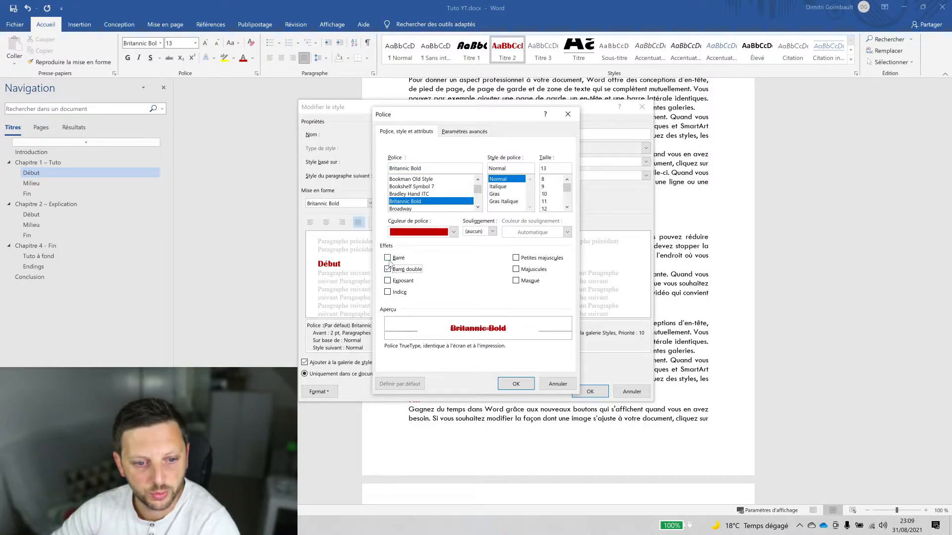
click(389, 281)
click(388, 269)
click(388, 281)
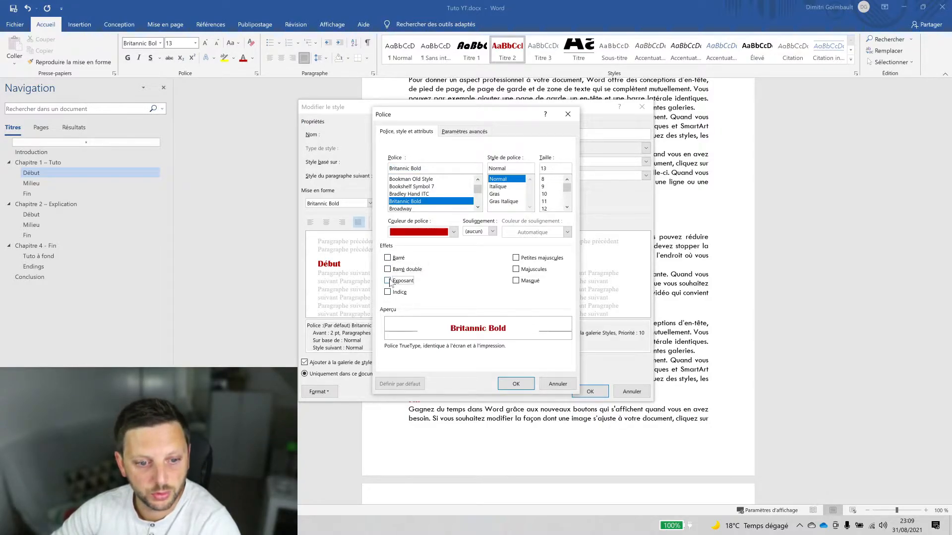
click(516, 385)
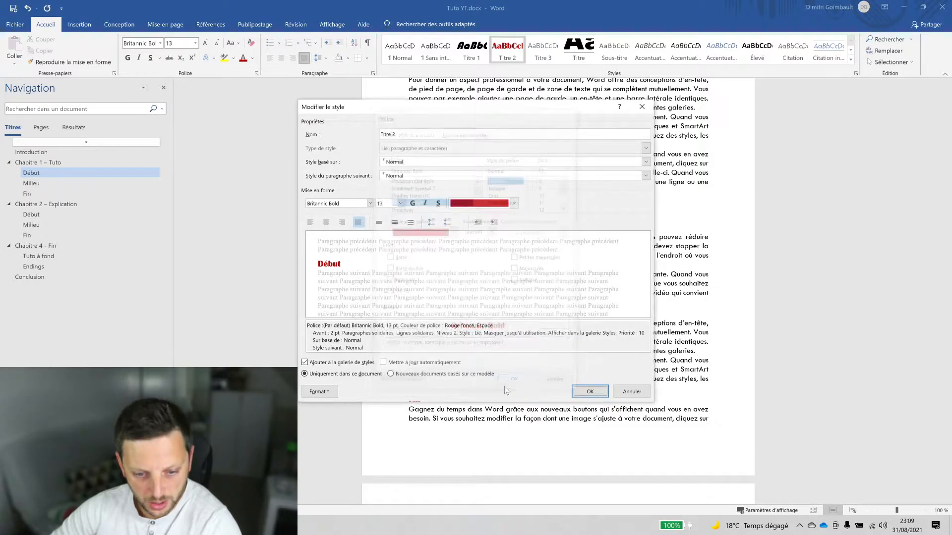
Add automatic 1. 2. 3. numbering to the Titre 2 style and apply the modified style
click(322, 392)
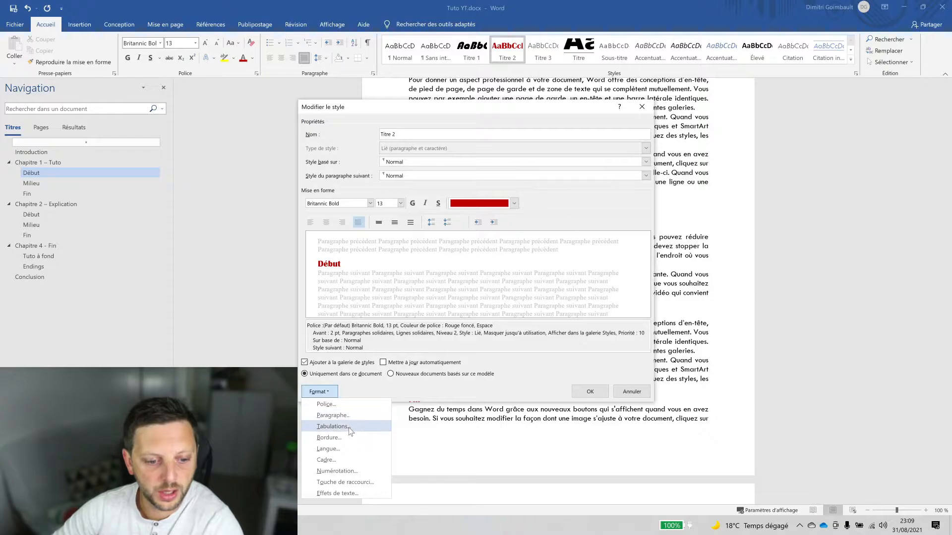
click(349, 471)
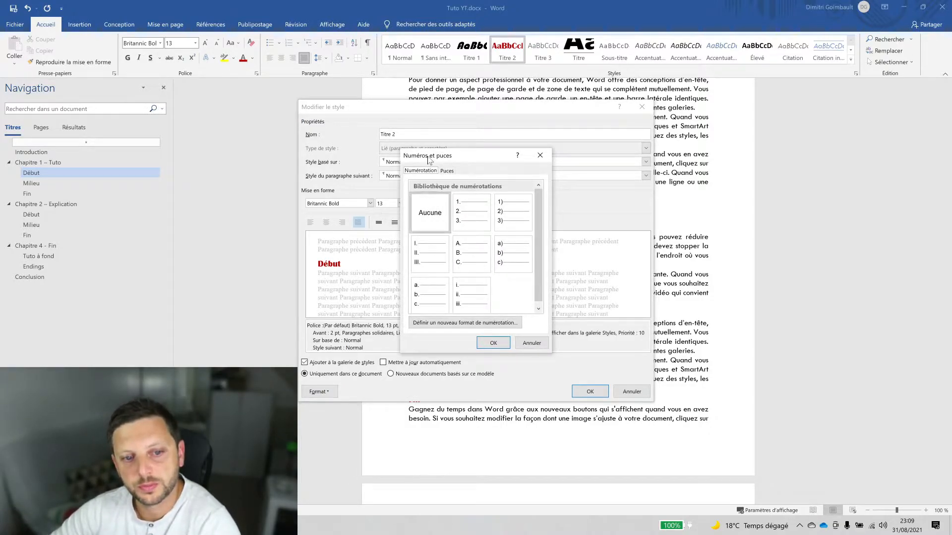
click(475, 216)
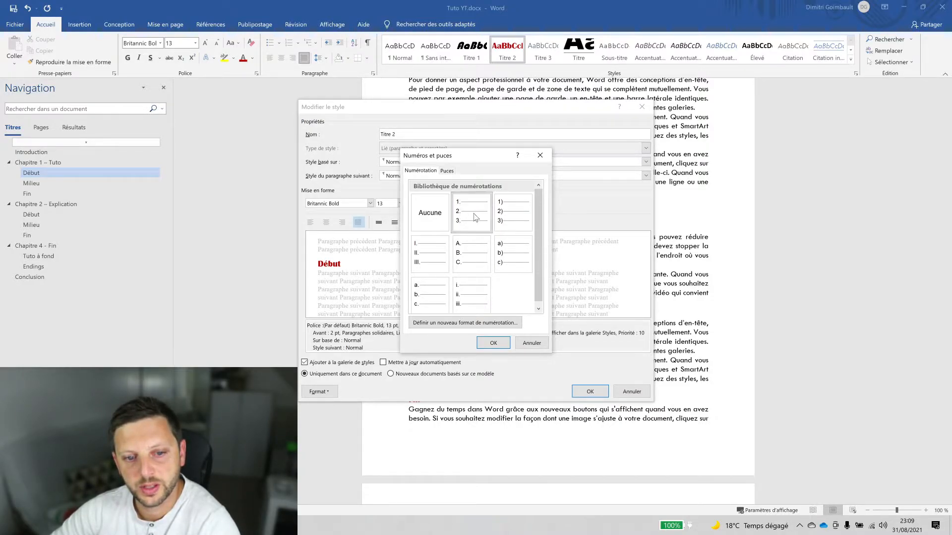
click(494, 342)
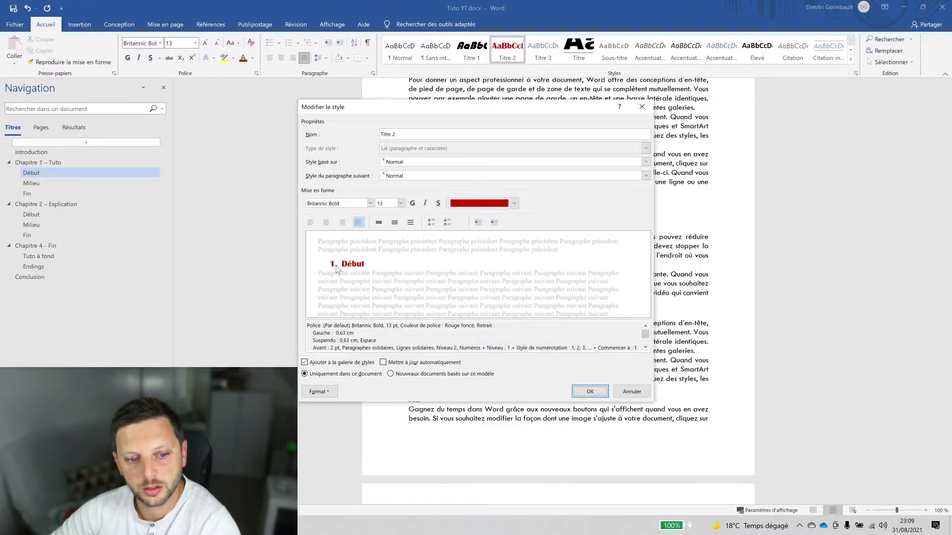
click(590, 391)
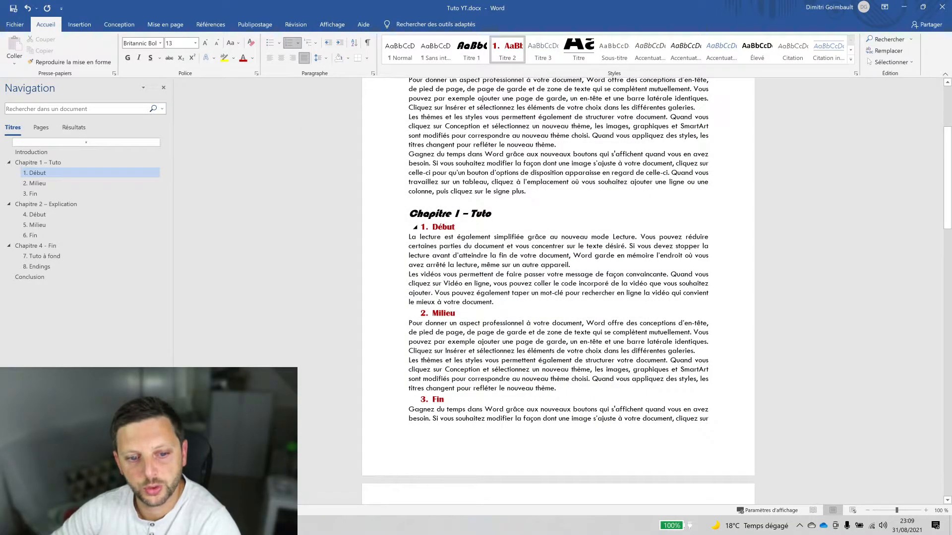
Restart the subheading numbering at 1 from "Début" in Chapitre 2
scroll(434, 227, up, 4)
scroll(435, 227, down, 3)
scroll(557, 293, down, 15)
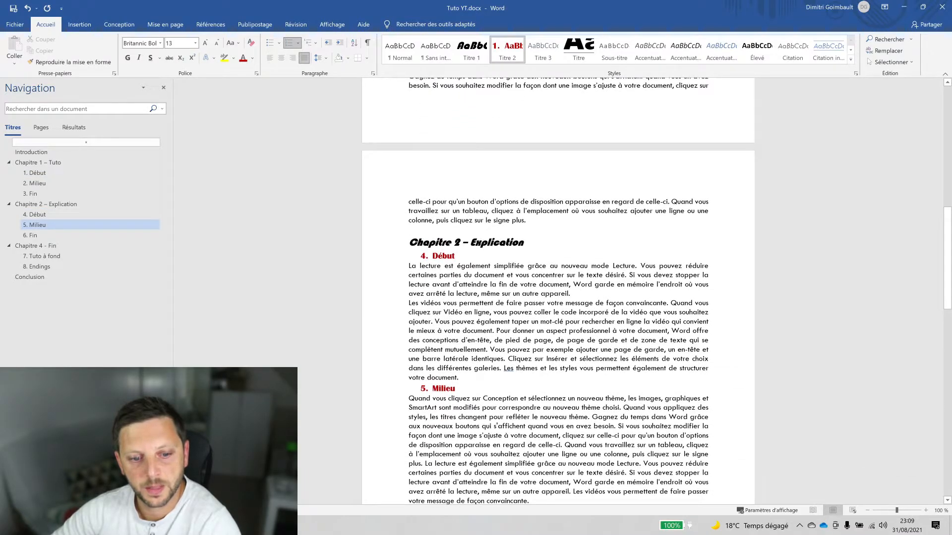
scroll(558, 292, down, 5)
scroll(558, 292, up, 10)
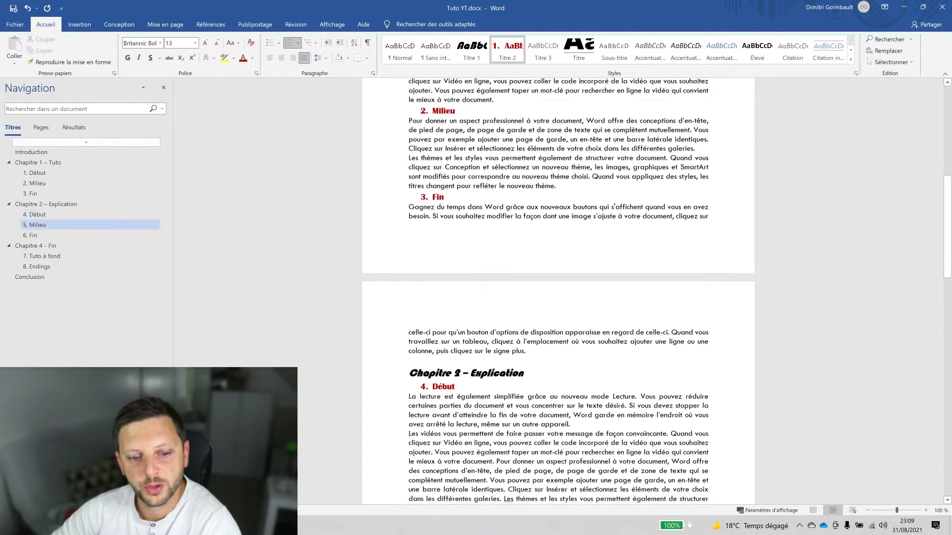
scroll(558, 293, down, 4)
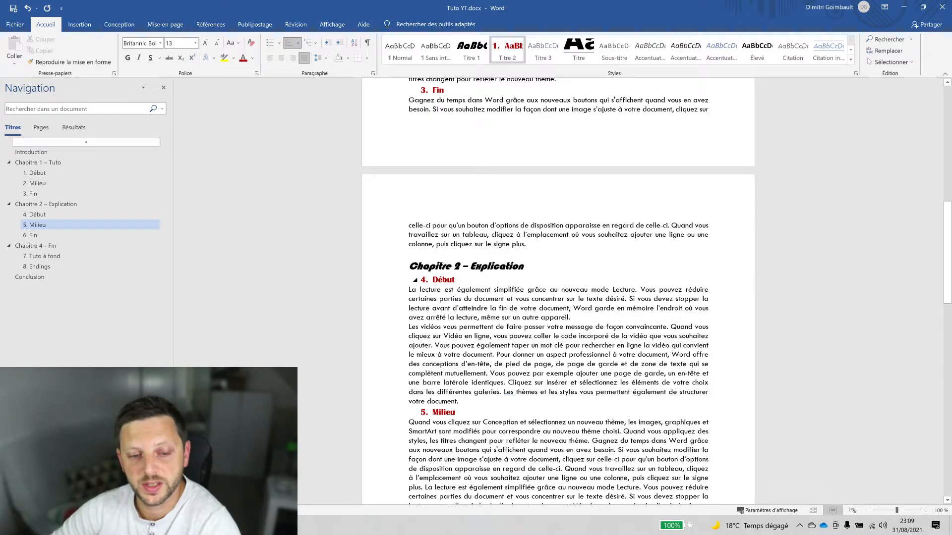
click(424, 280)
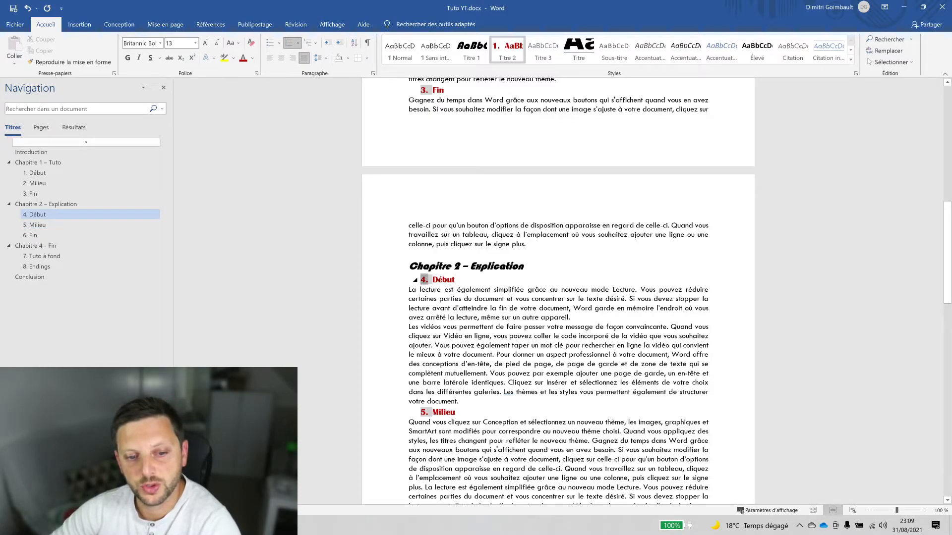
right_click(424, 280)
click(467, 350)
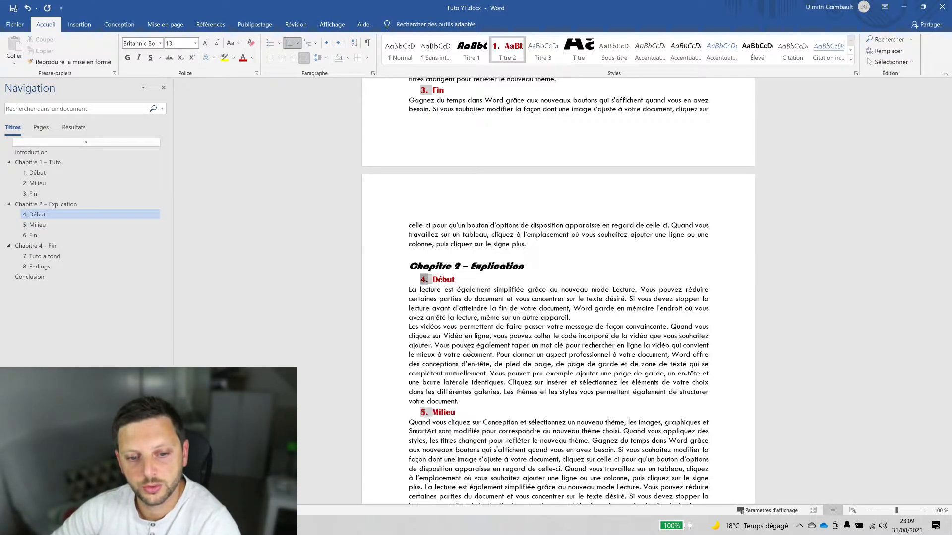
Restart the subheading numbering at 1 from "Tuto à fond" in Chapitre 4
scroll(558, 292, down, 15)
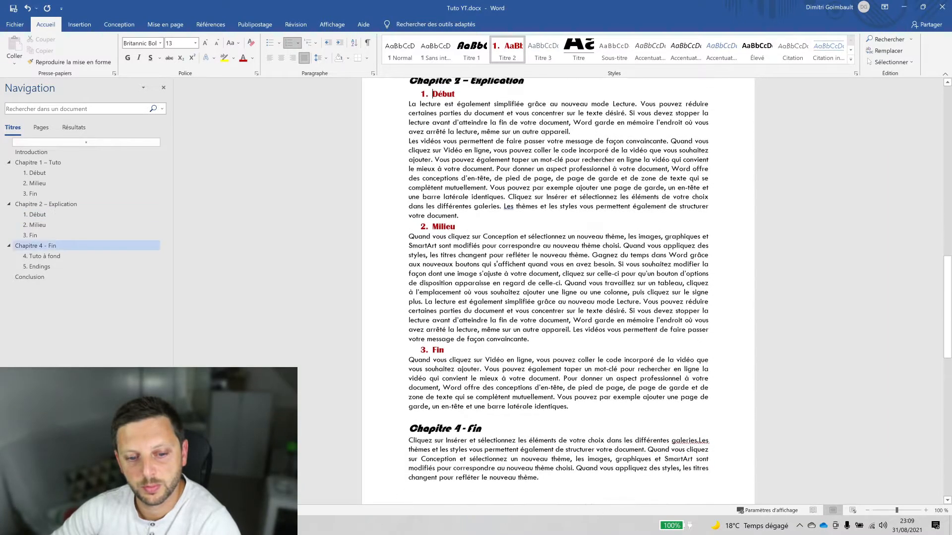
scroll(557, 293, down, 2)
click(424, 313)
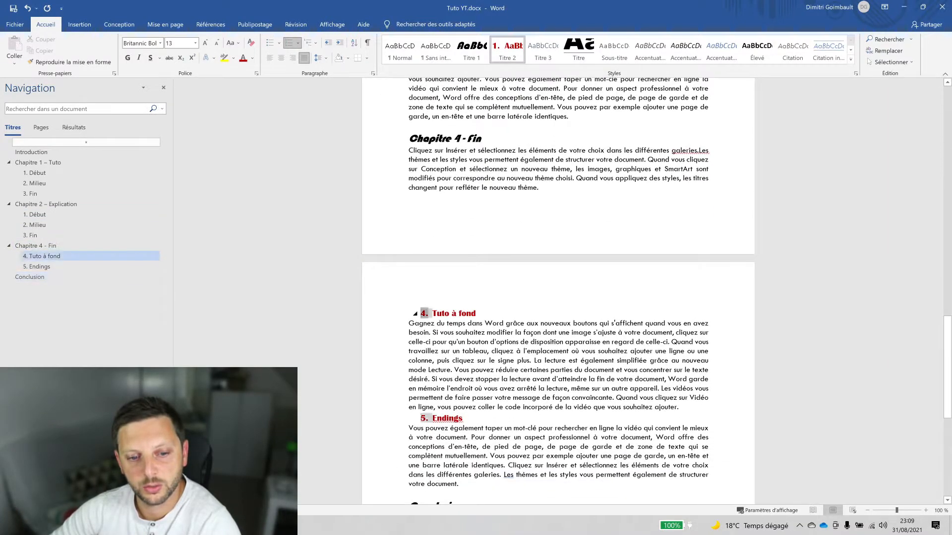
right_click(424, 314)
click(461, 386)
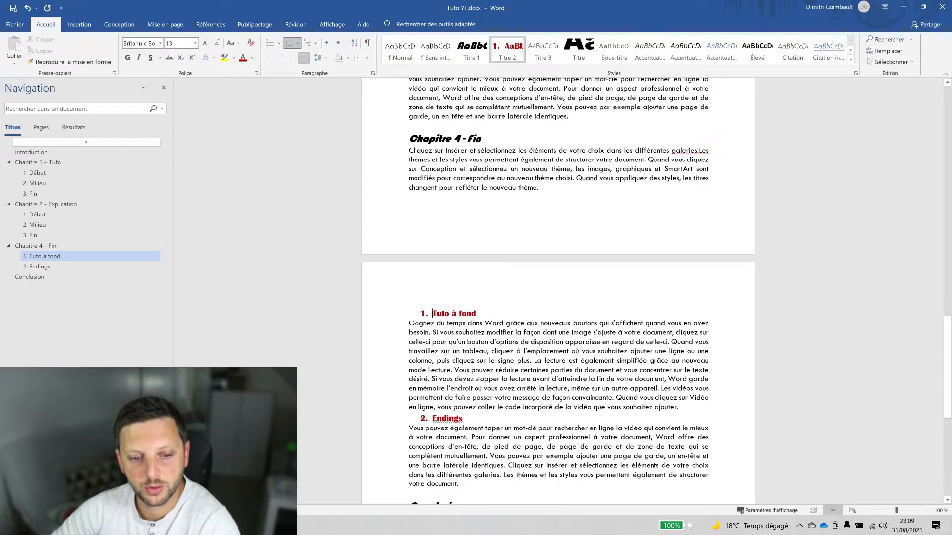
Modify the Titre 1 style to use automatic Roman numeral numbering in the I. II. III. format
scroll(558, 293, down, 3)
scroll(557, 293, up, 15)
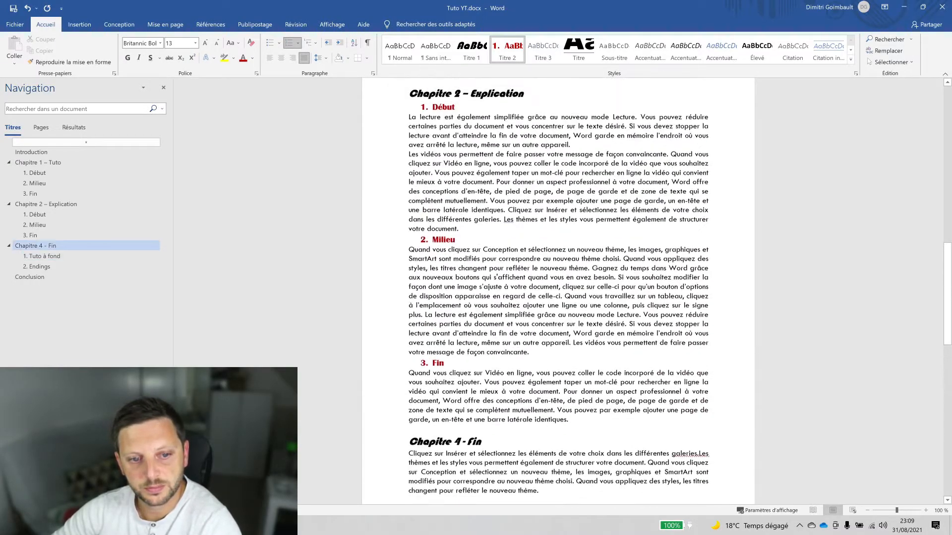
scroll(558, 292, up, 16)
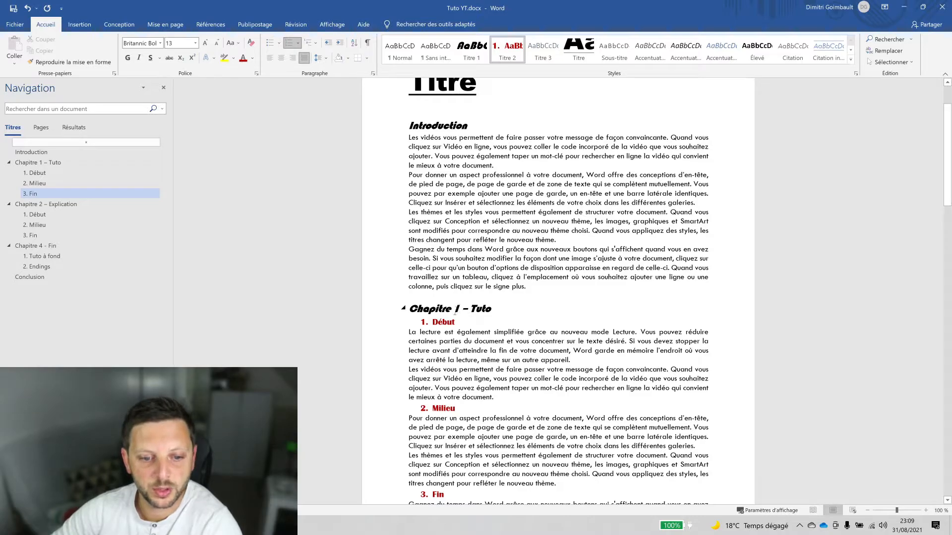
scroll(503, 308, up, 2)
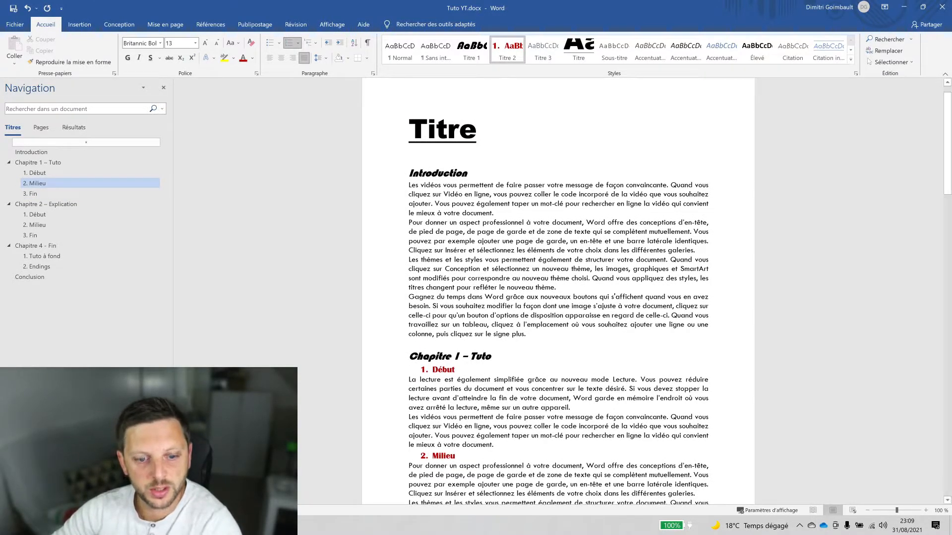
click(498, 350)
right_click(472, 49)
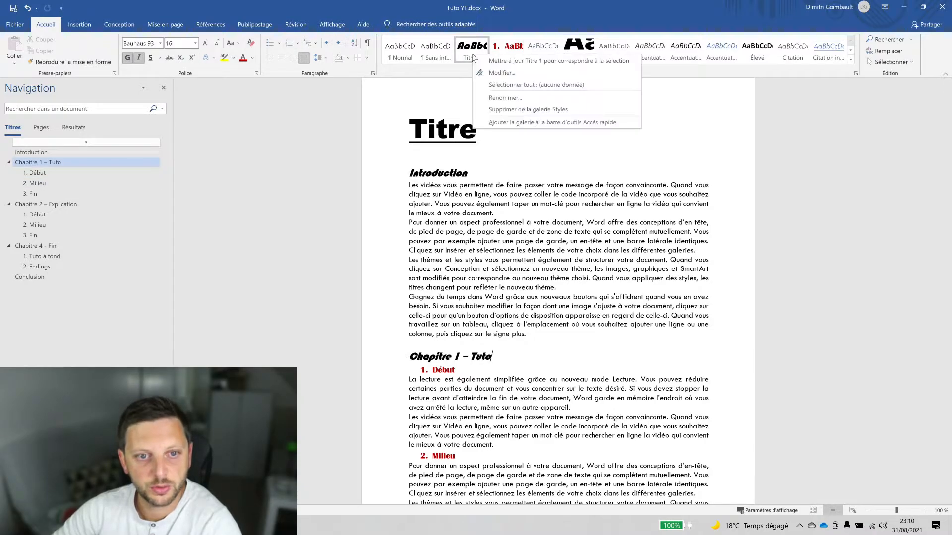
click(496, 75)
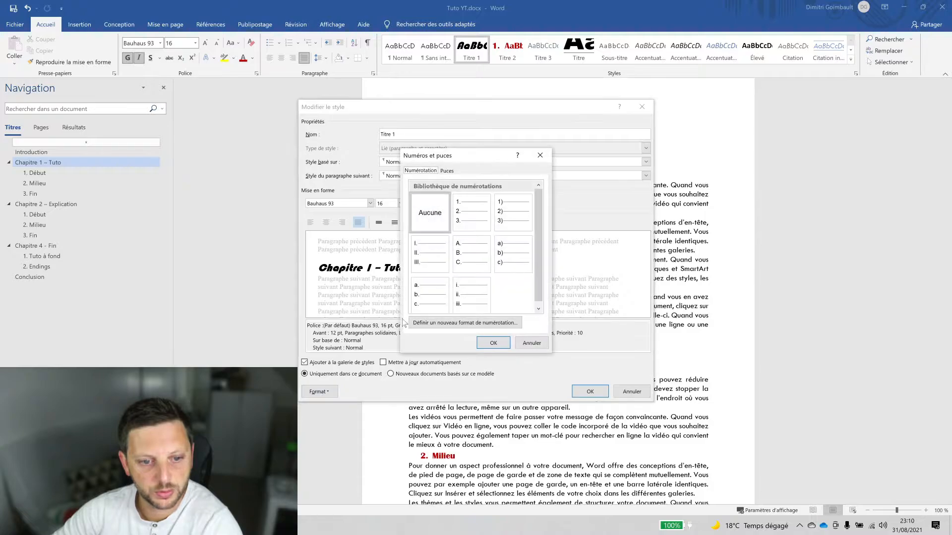
click(430, 253)
click(493, 344)
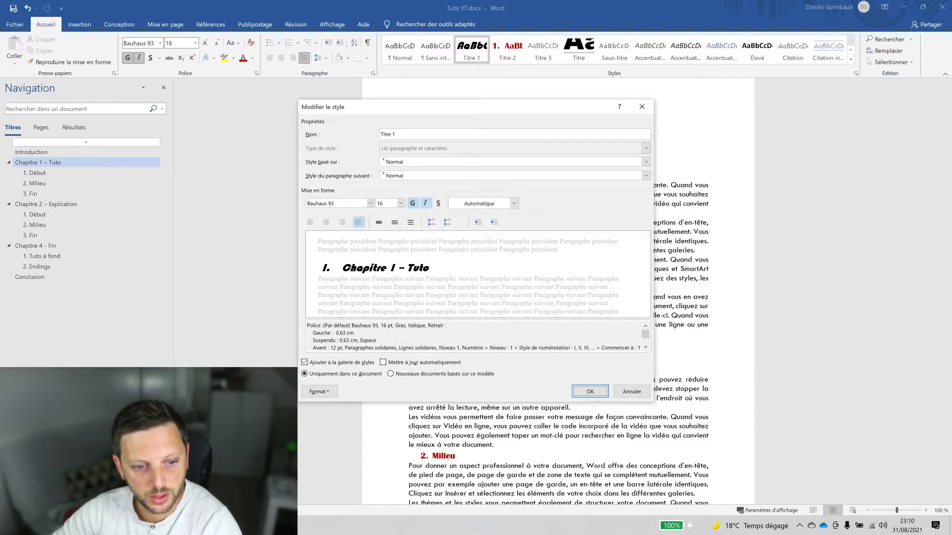
click(590, 392)
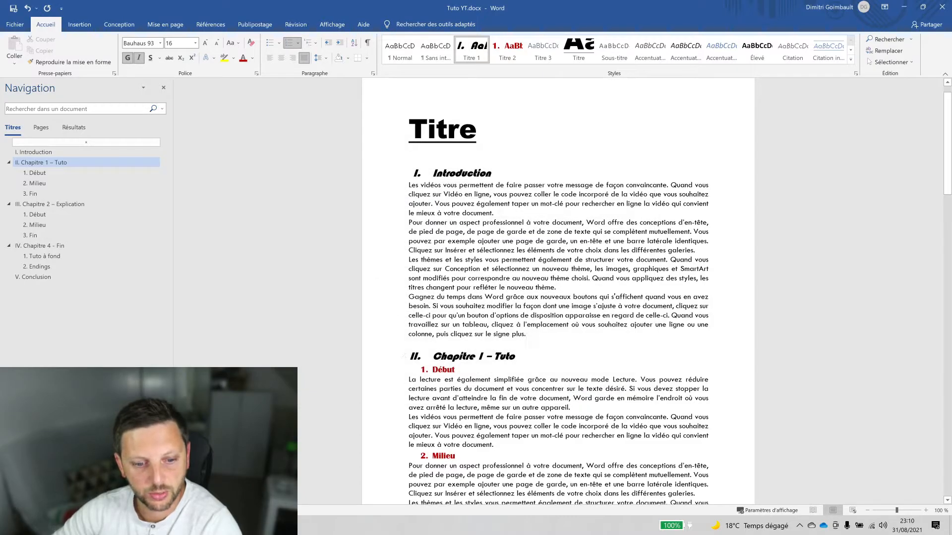
Delete the hand-typed "Chapitre 1 –" prefix from the "Tuto" chapter heading
scroll(482, 287, down, 3)
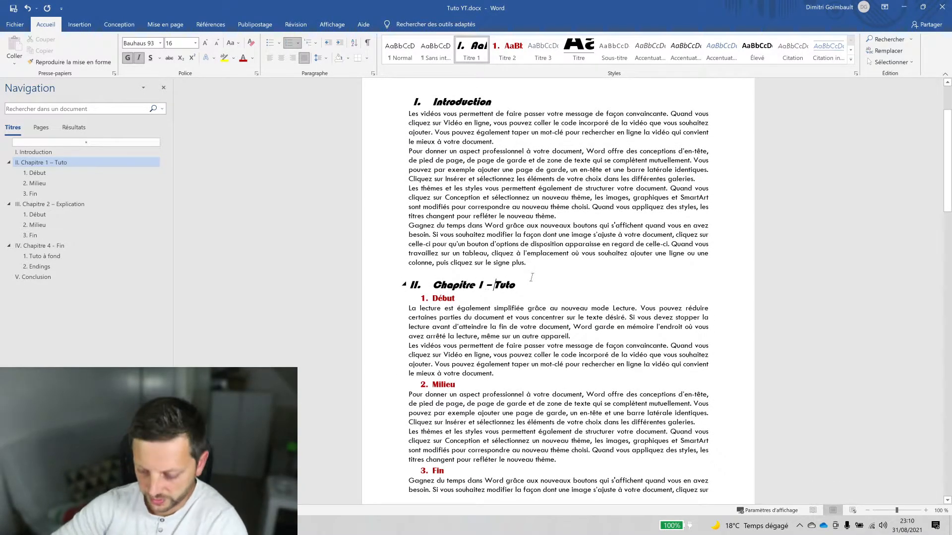
key(BackSpace)
key(BackSpace)
key(BackSpace)
key(BackSpace)
key(BackSpace)
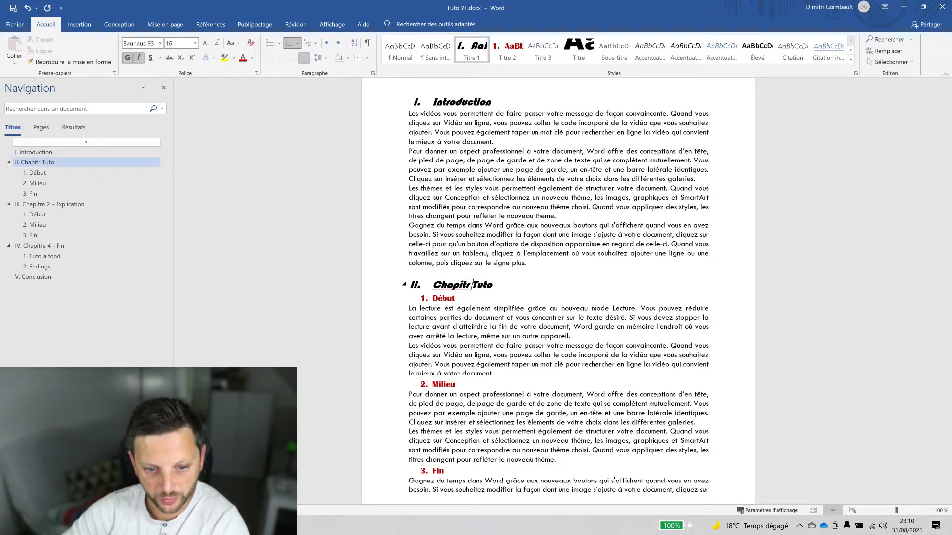
key(BackSpace)
key(BackSpace)
key(BackSpace)
key(BackSpace)
key(BackSpace)
key(BackSpace)
key(BackSpace)
key(BackSpace)
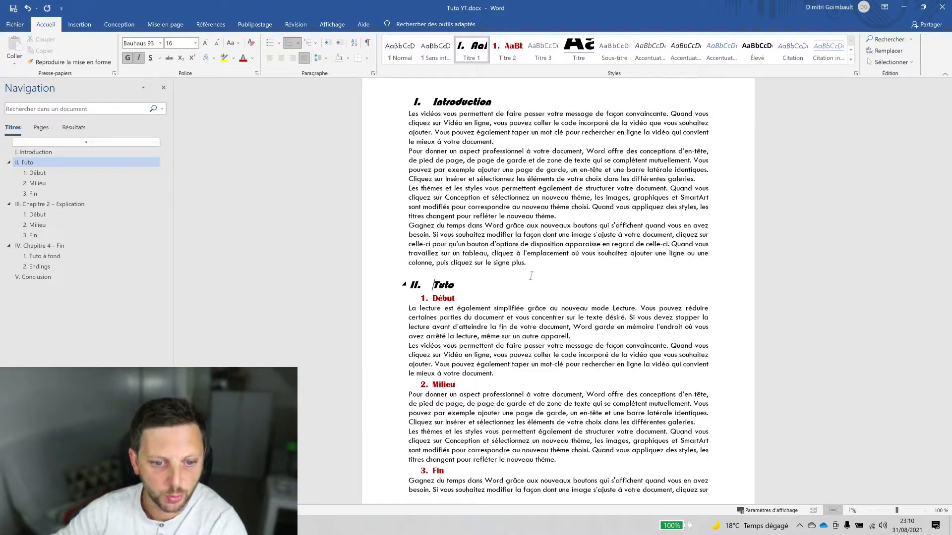
Delete the hand-typed "Chapitre 2 –" prefix from the "Explication" chapter heading
scroll(531, 275, down, 11)
click(495, 386)
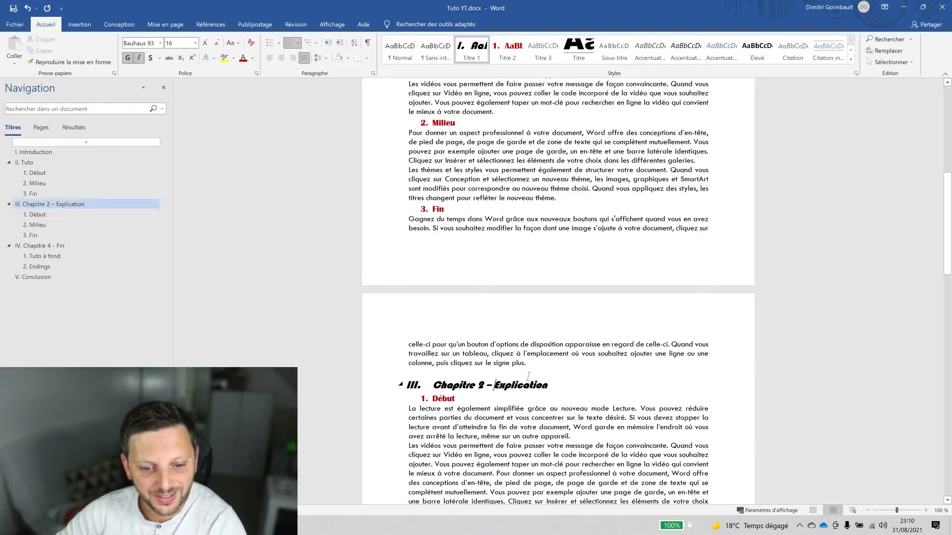
key(BackSpace)
key(BackSpace)
key(BackSpace)
key(BackSpace)
key(BackSpace)
key(BackSpace)
key(BackSpace)
key(BackSpace)
key(BackSpace)
key(BackSpace)
key(BackSpace)
key(BackSpace)
key(BackSpace)
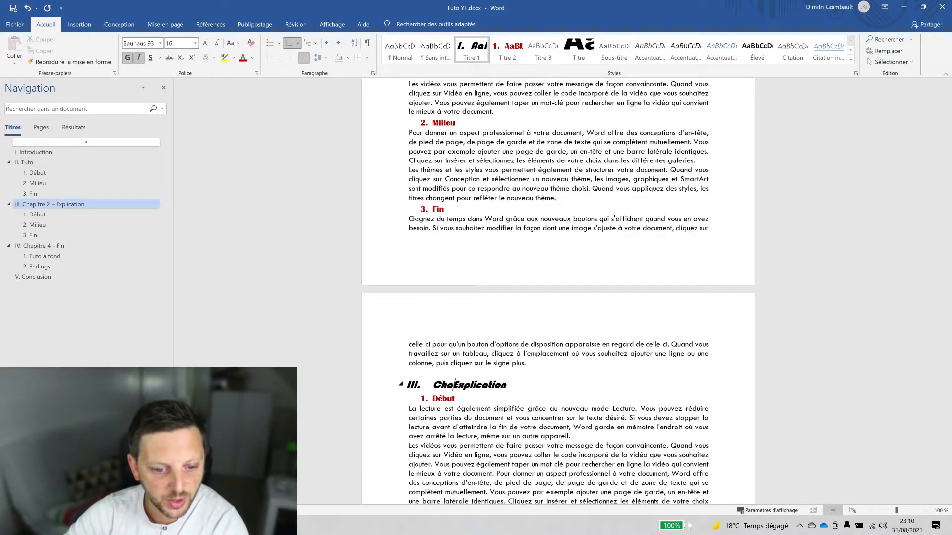
Delete the hand-typed "Chapitre 4 -" prefix from the "Fin" chapter heading
scroll(558, 291, down, 16)
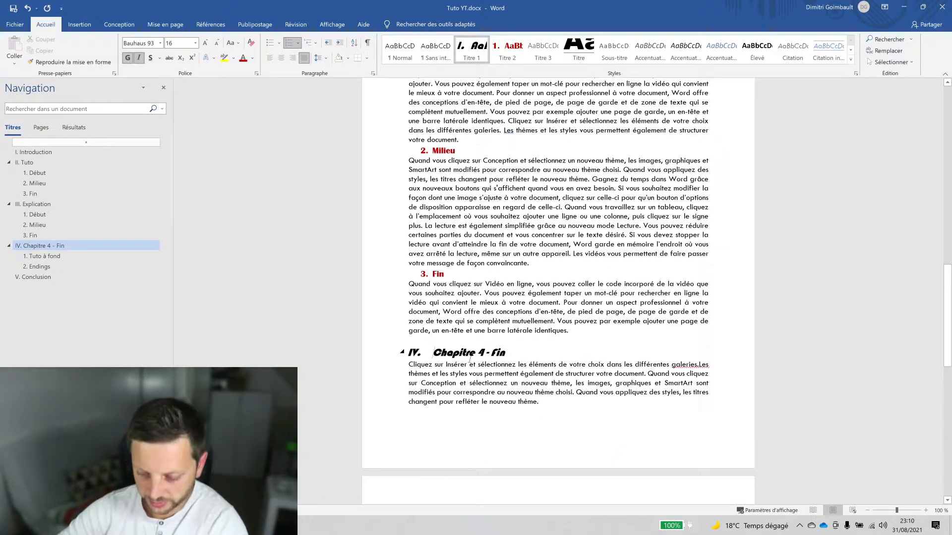
key(Delete)
key(Delete)
key(Delete)
key(Delete)
key(Delete)
key(Delete)
key(Delete)
key(Delete)
key(Delete)
key(Delete)
key(Delete)
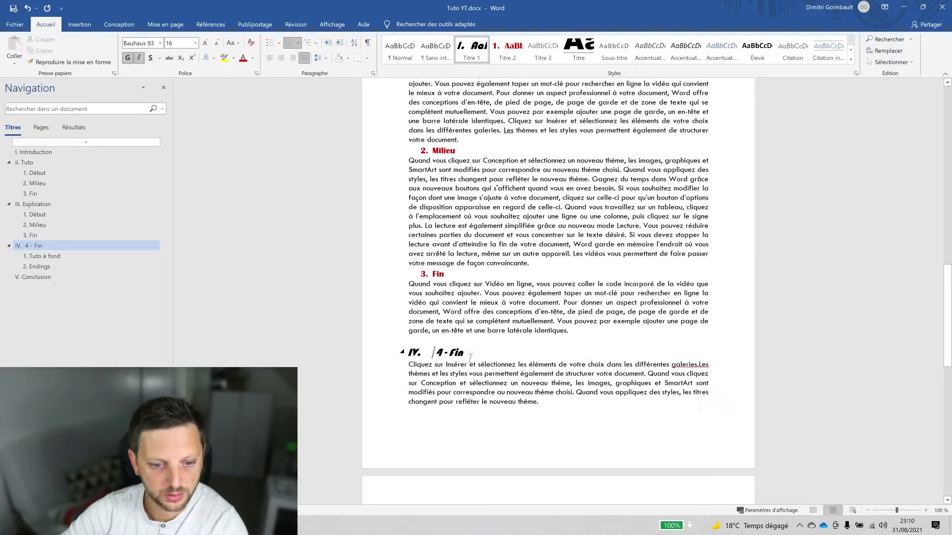
key(Delete)
key(Delete)
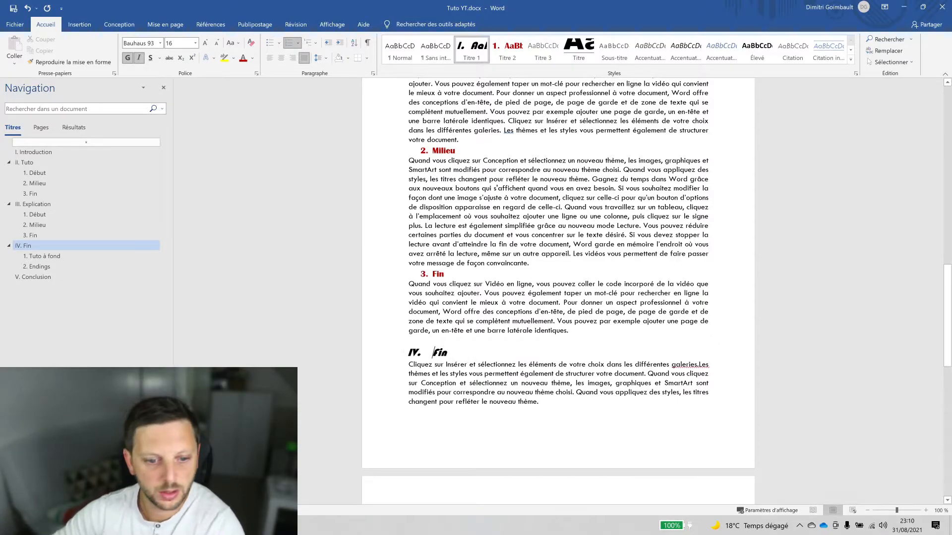
Remove the automatic number from the "Conclusion" heading and save the document
scroll(558, 291, up, 5)
scroll(559, 292, down, 18)
scroll(559, 292, up, 1)
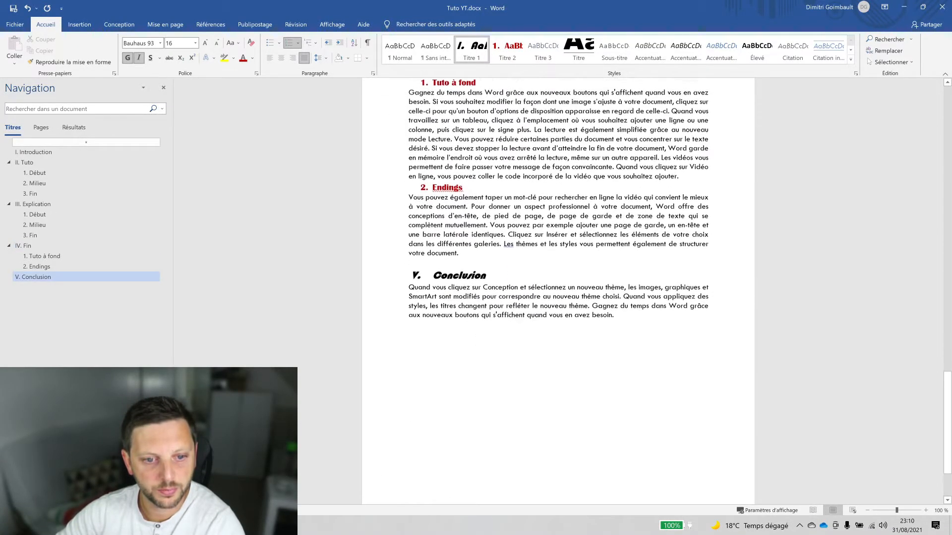
key(BackSpace)
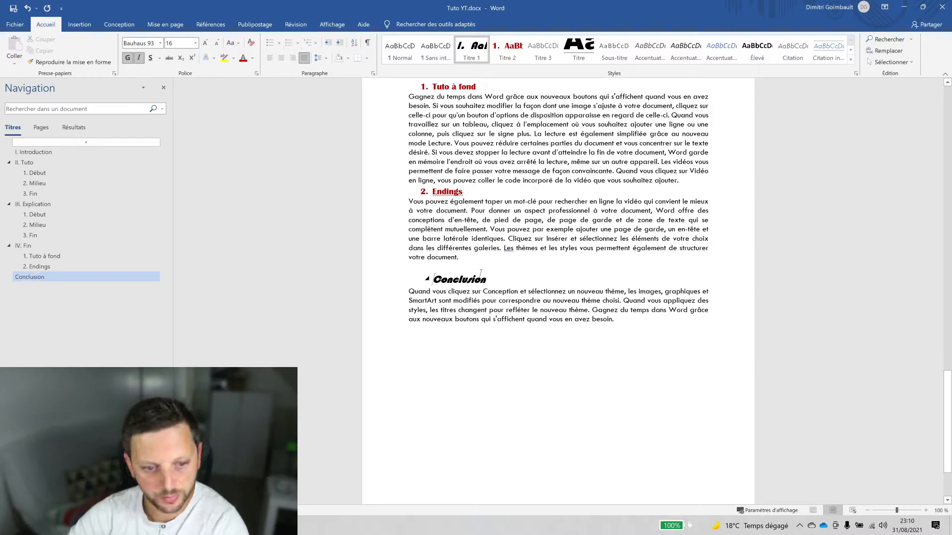
scroll(481, 273, up, 4)
click(13, 9)
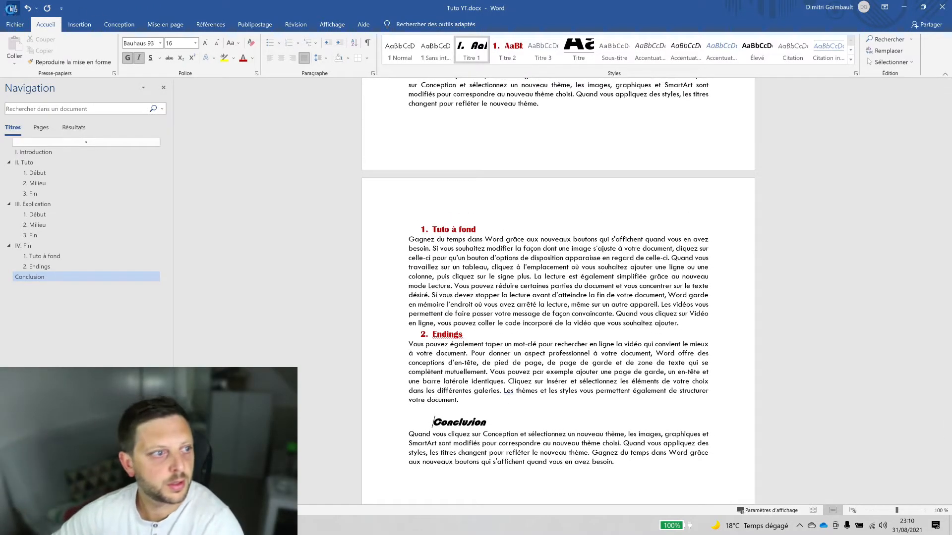
Add a new Titre 1 heading "Complément pour l'exemple" between the "Endings" text and the "Conclusion" heading
scroll(558, 291, up, 7)
scroll(559, 291, up, 10)
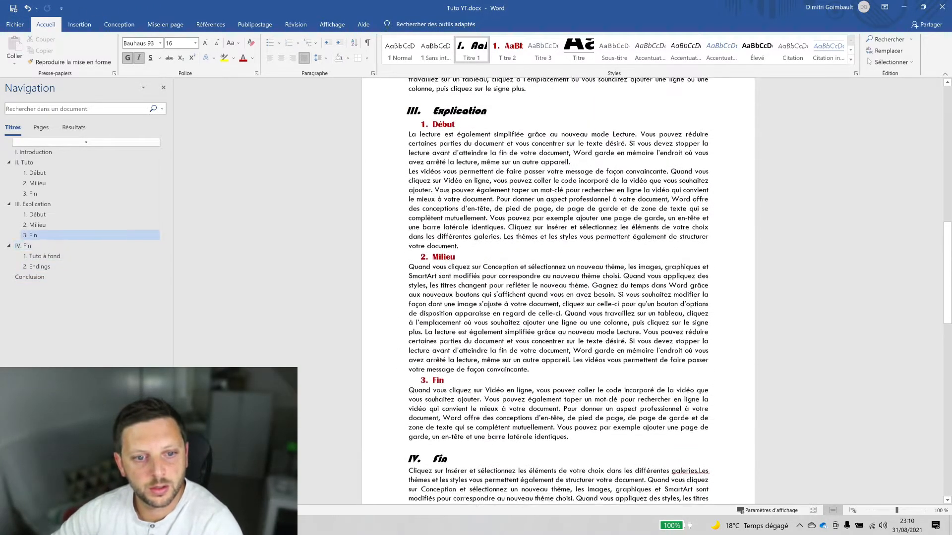
scroll(559, 292, down, 10)
scroll(558, 292, down, 2)
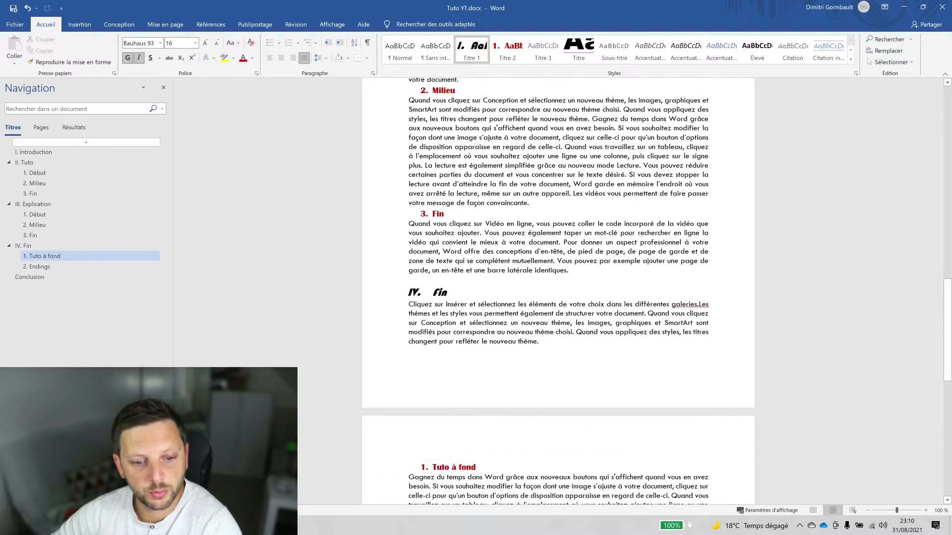
scroll(594, 338, down, 10)
scroll(595, 338, up, 2)
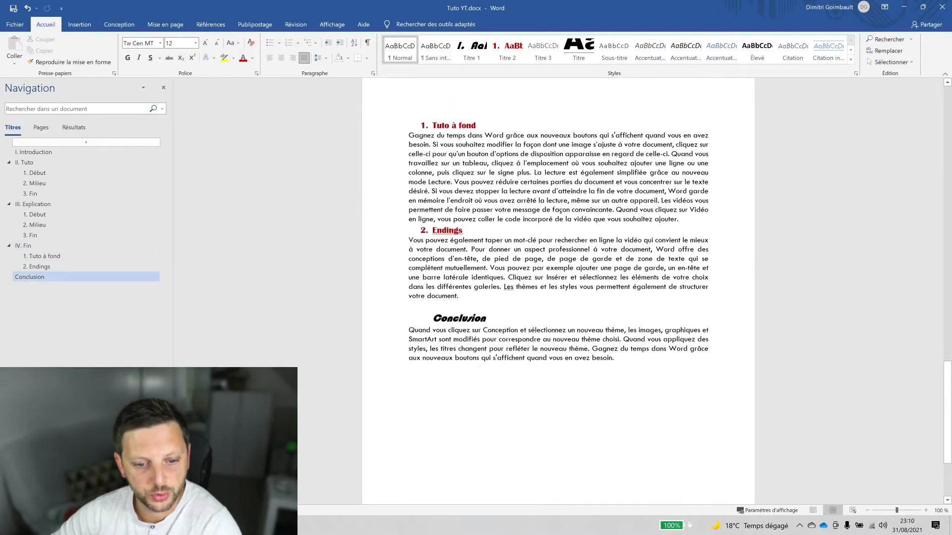
click(595, 339)
key(Return)
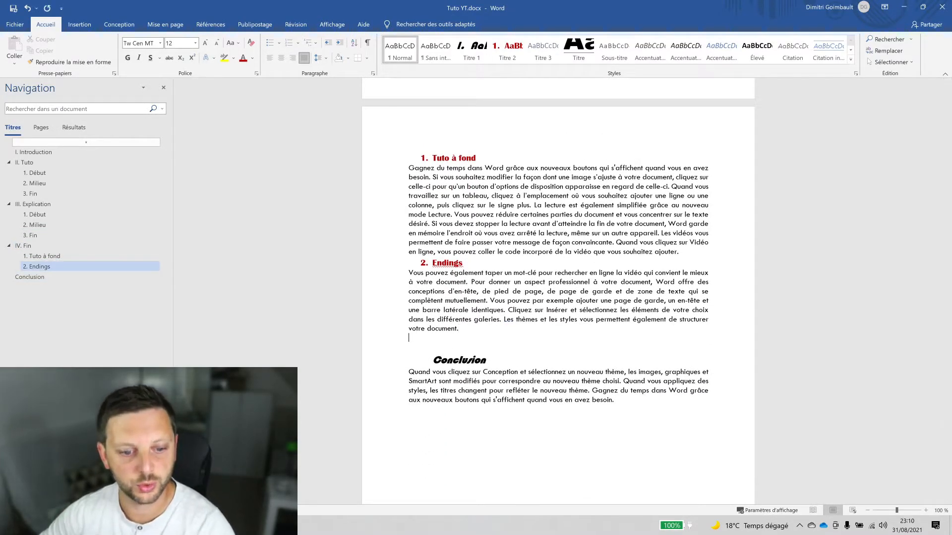
click(460, 51)
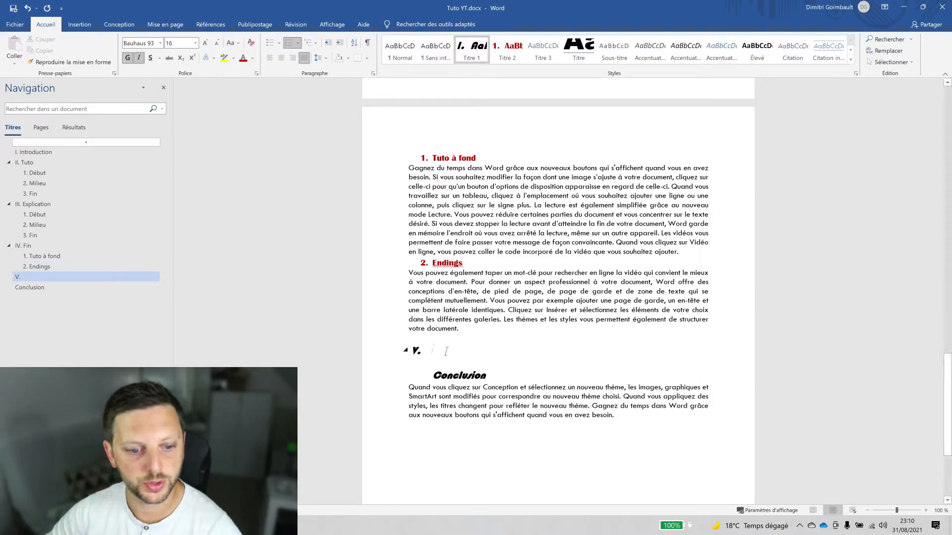
text(Com)
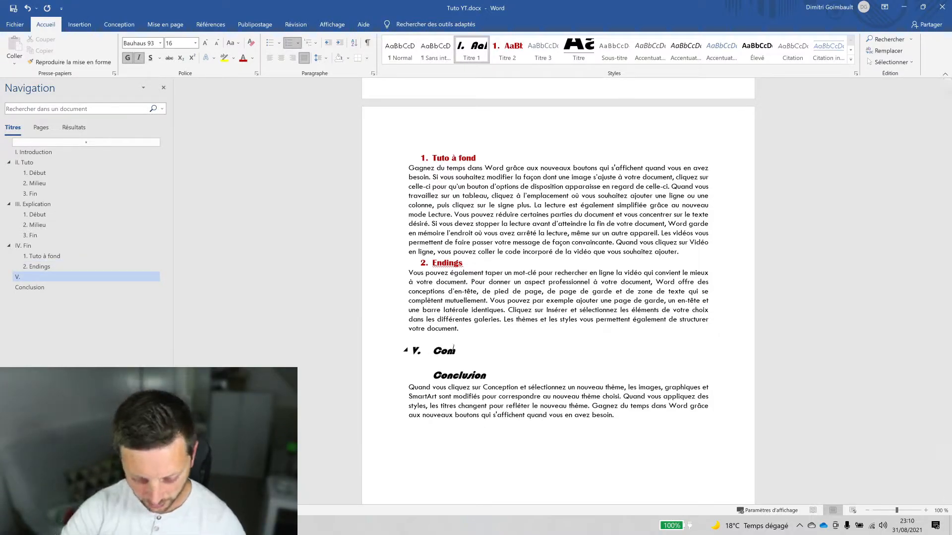
text(plément po)
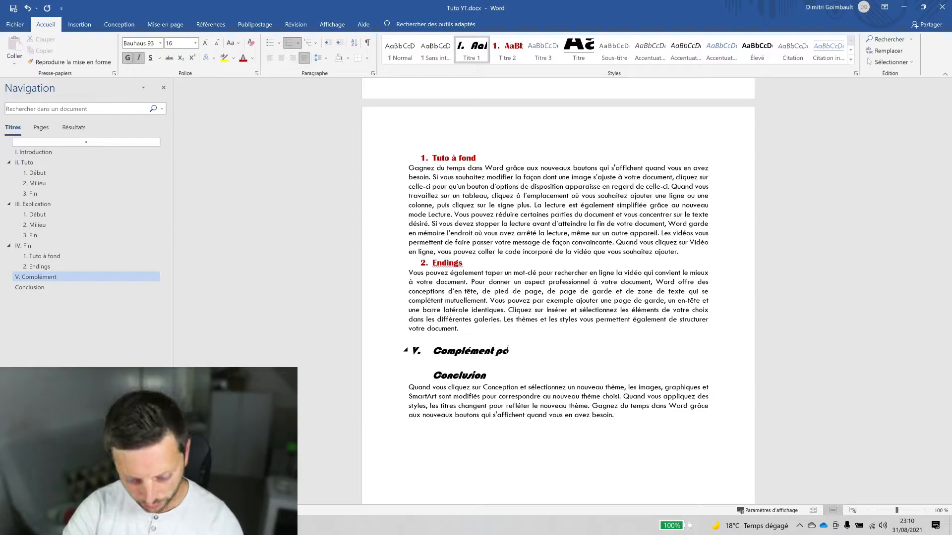
text(ur l'exp)
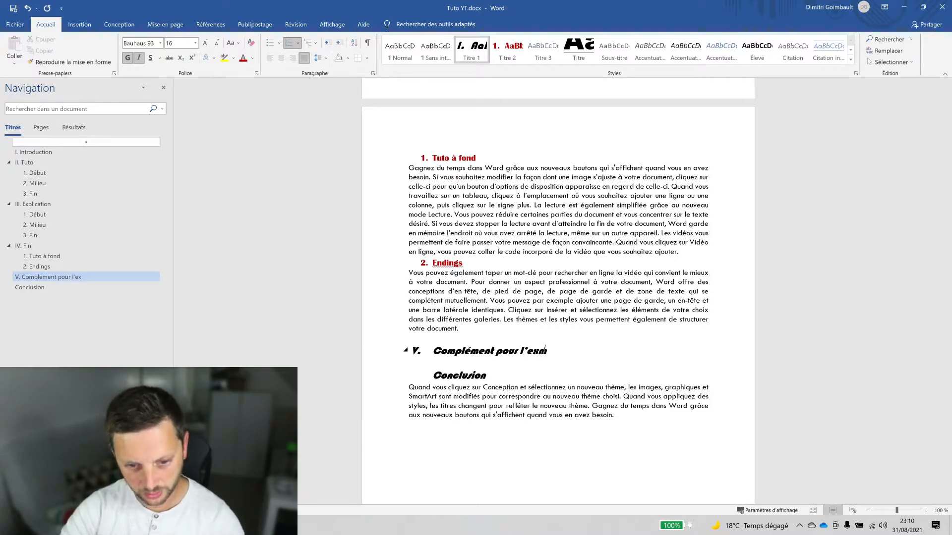
text(pl)
key(BackSpace)
key(BackSpace)
key(BackSpace)
text(e)
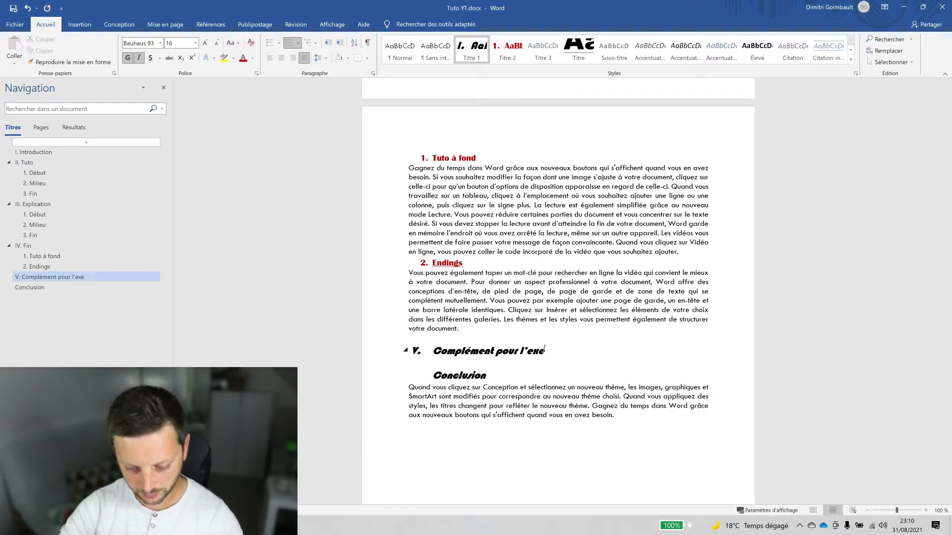
text(mple)
key(Return)
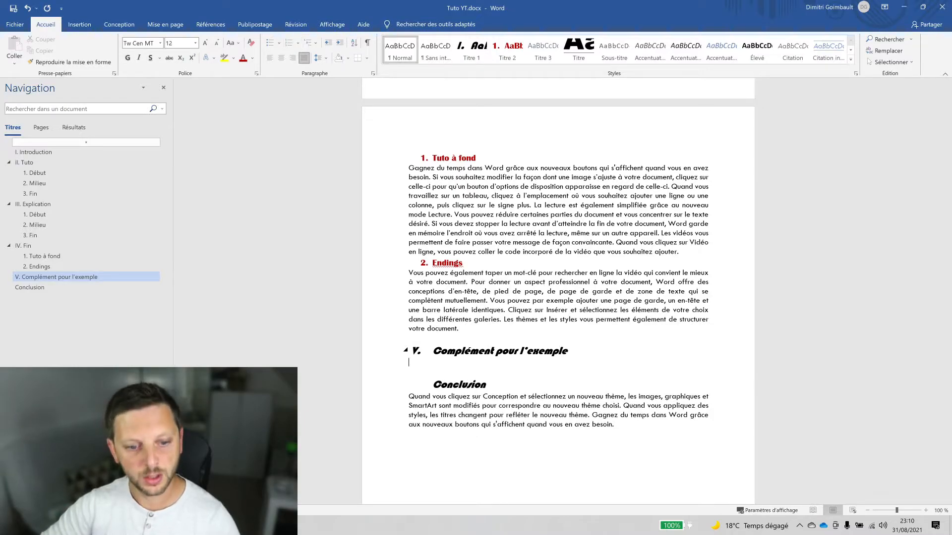
Start a Titre 2 subheading under "Complément pour l'exemple" with its numbering restarted at 1
click(504, 51)
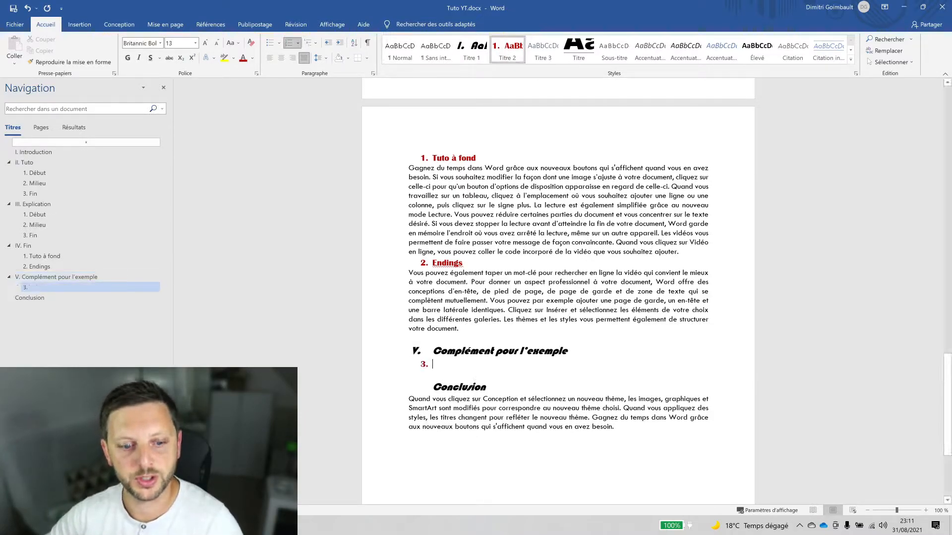
right_click(424, 365)
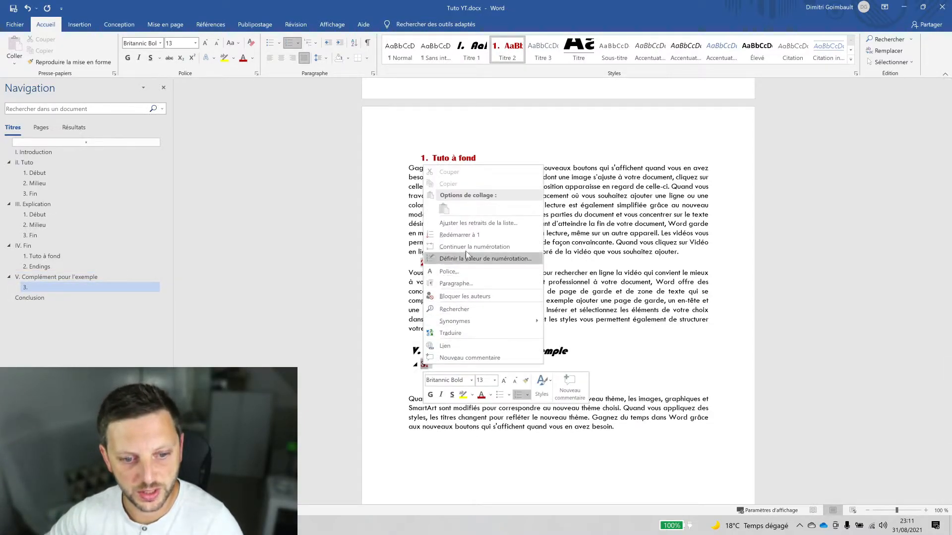
click(470, 236)
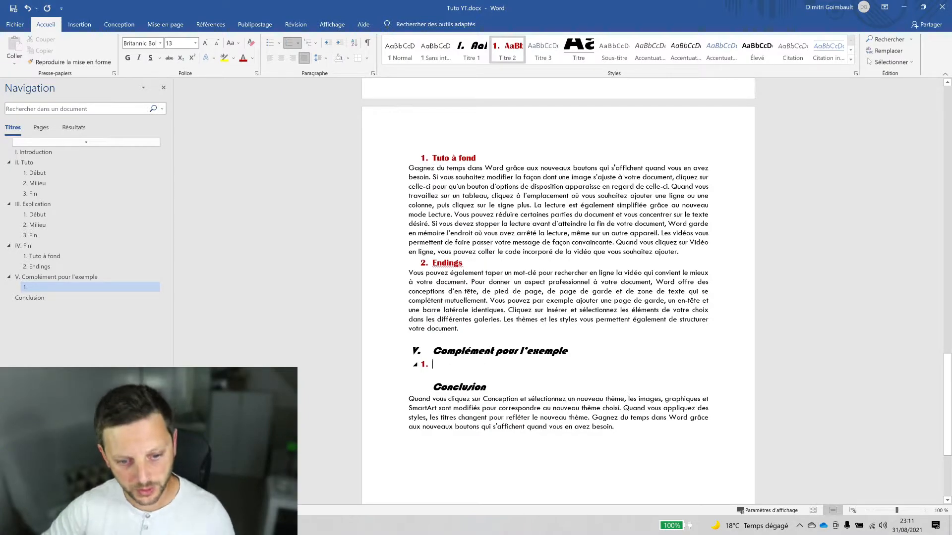
Title the new subheading "On continue d'écrire" and add the body text "J'écris mon texte." below it
text(C)
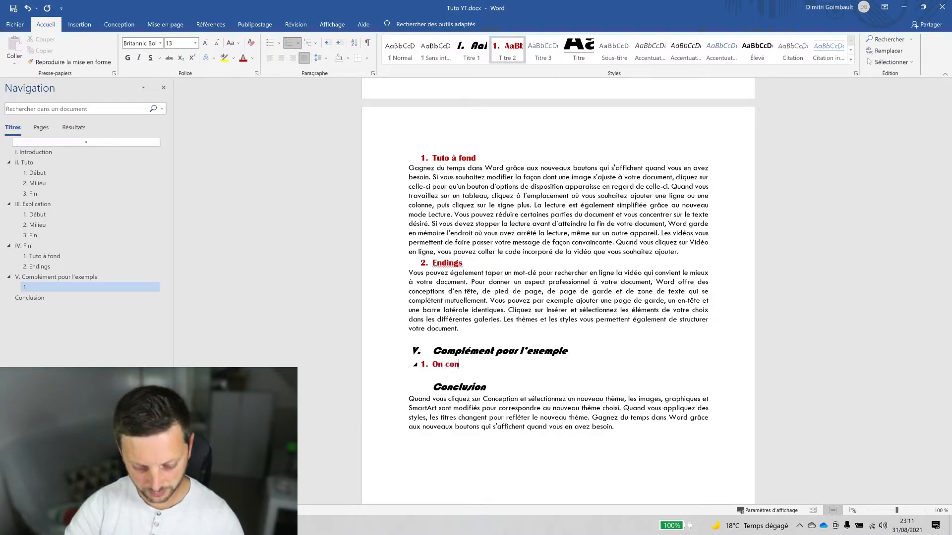
text(n continue d’)
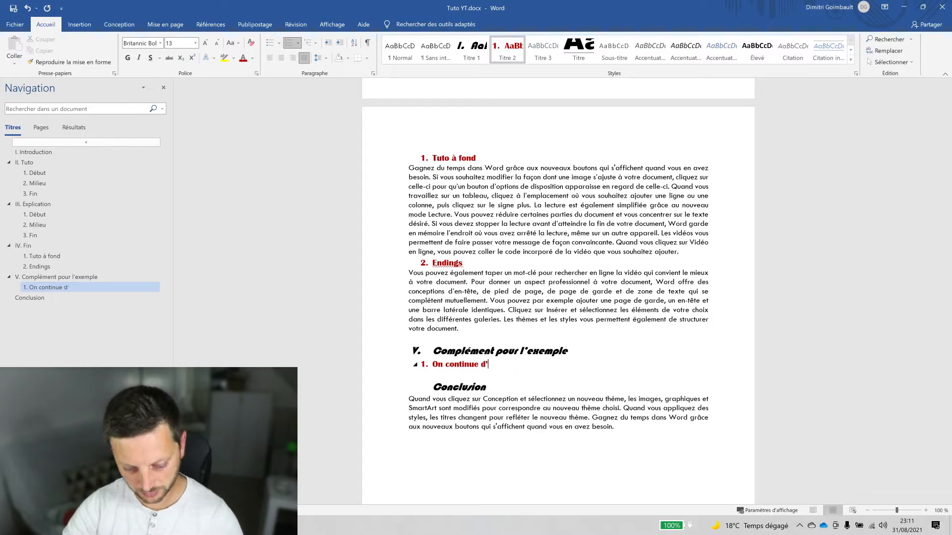
text( d'écrire)
key(Return)
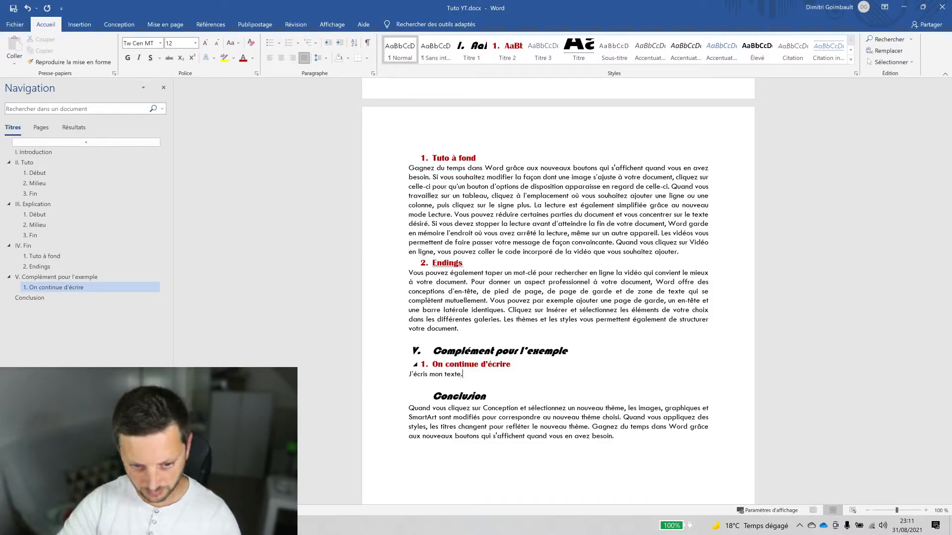
Modify the Titre 1 style's paragraph format to a 0,4 cm left indent with 6 pt spacing before and after
click(459, 328)
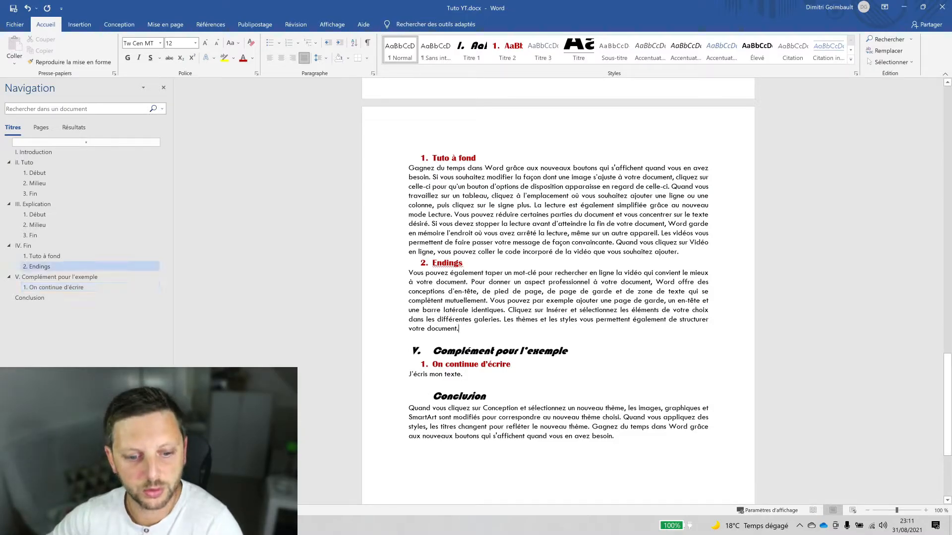
scroll(558, 291, up, 15)
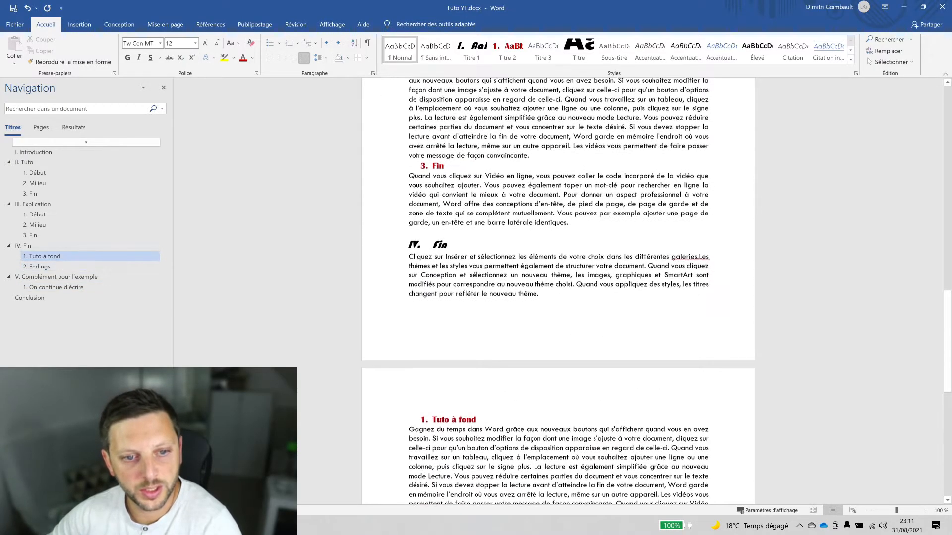
scroll(463, 241, up, 5)
click(467, 228)
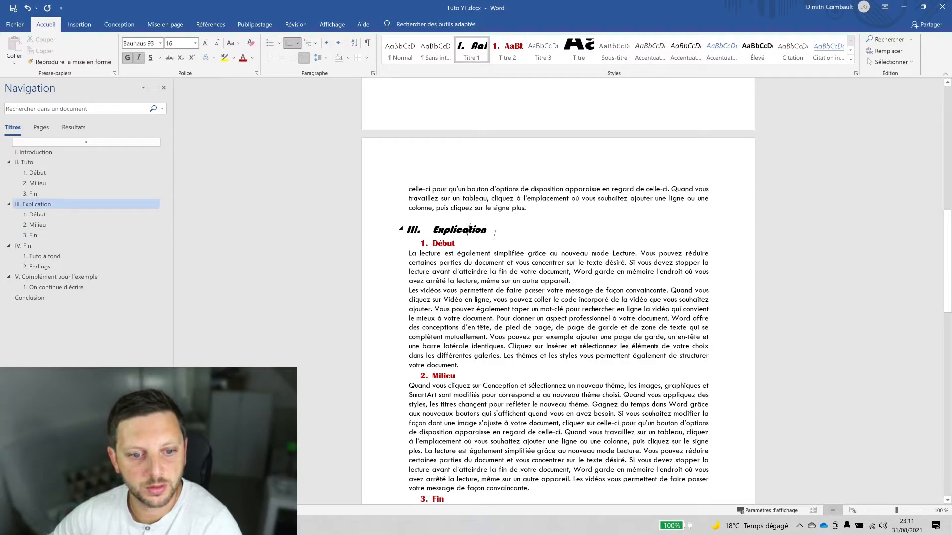
right_click(467, 48)
click(495, 64)
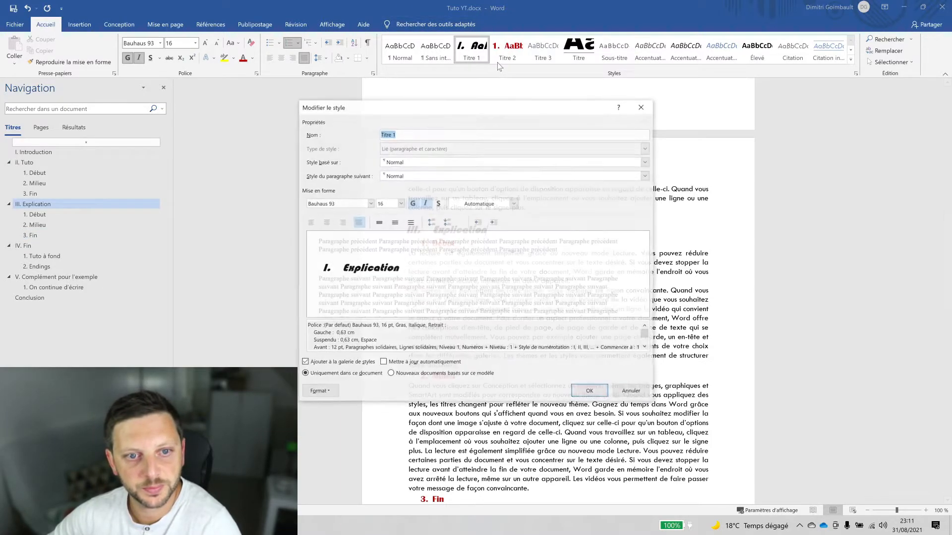
click(331, 393)
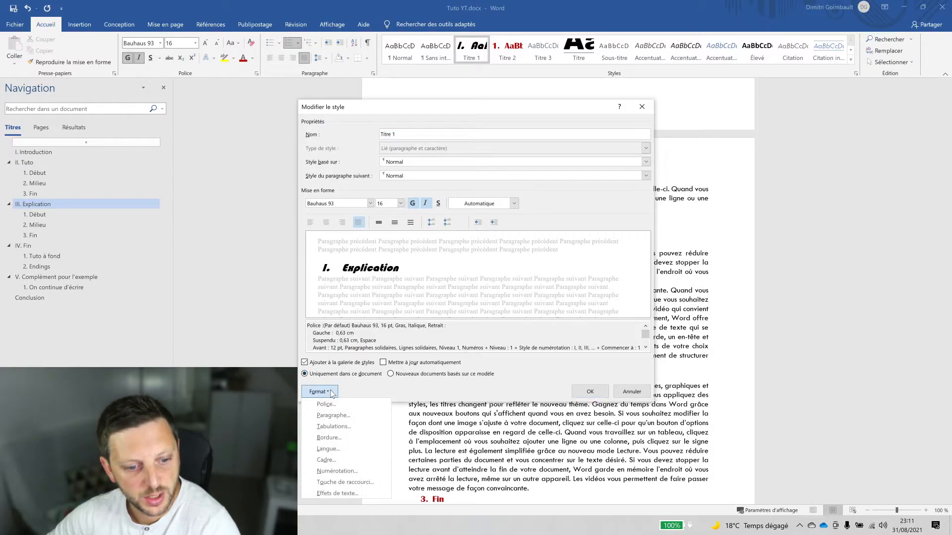
click(333, 416)
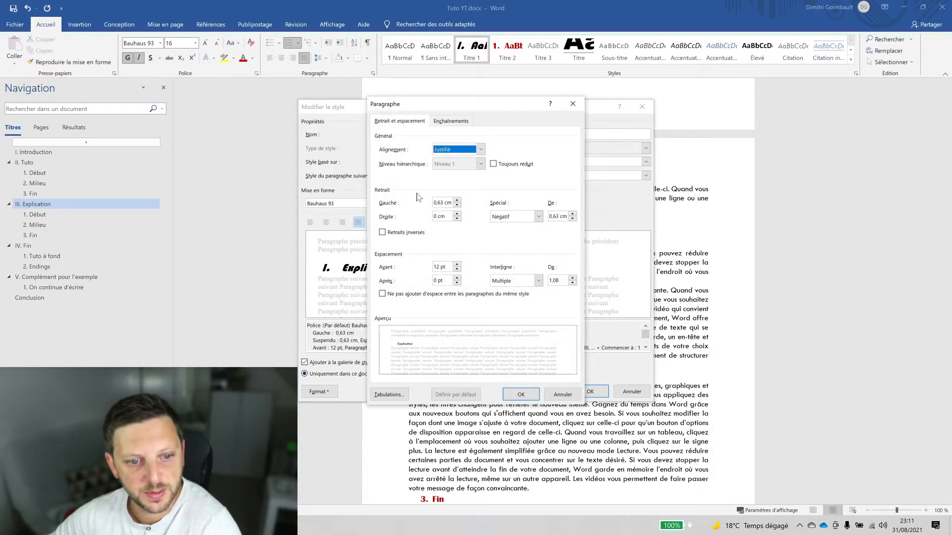
click(456, 206)
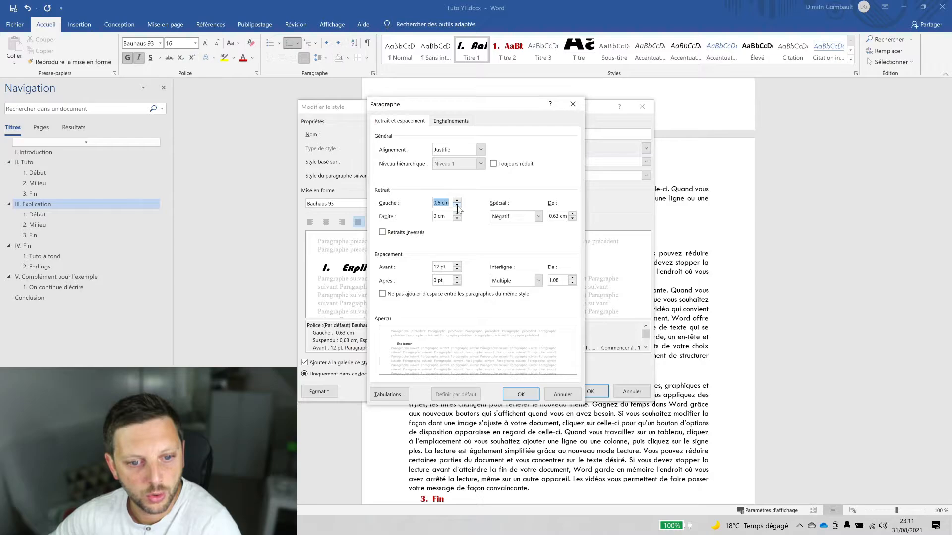
click(456, 269)
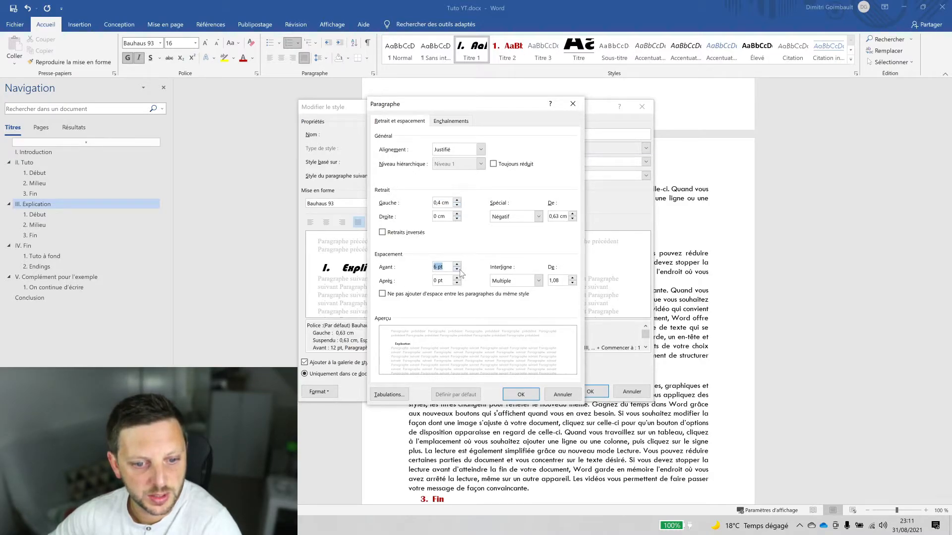
click(457, 278)
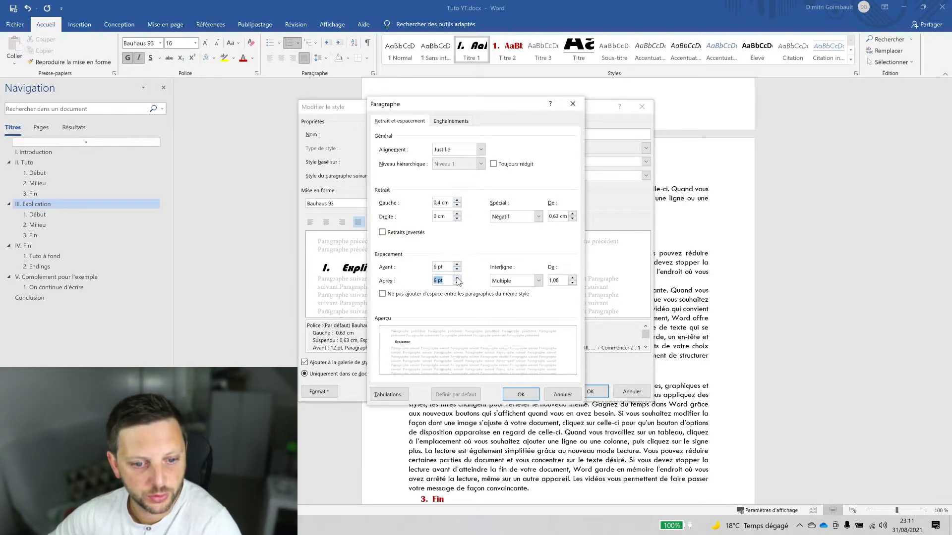
click(519, 394)
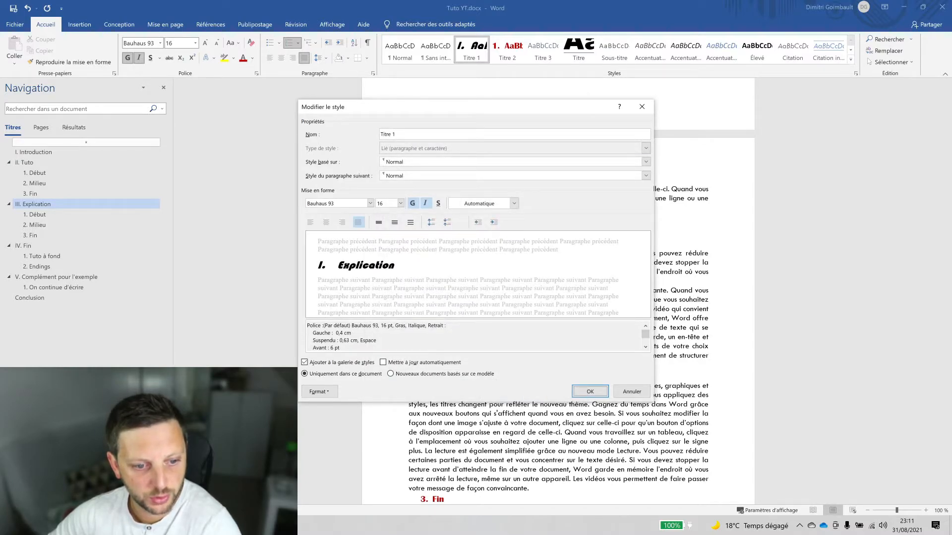
Set the Titre 1 style's left indent to 0,2 cm and its spacing before to 12 pt
click(334, 417)
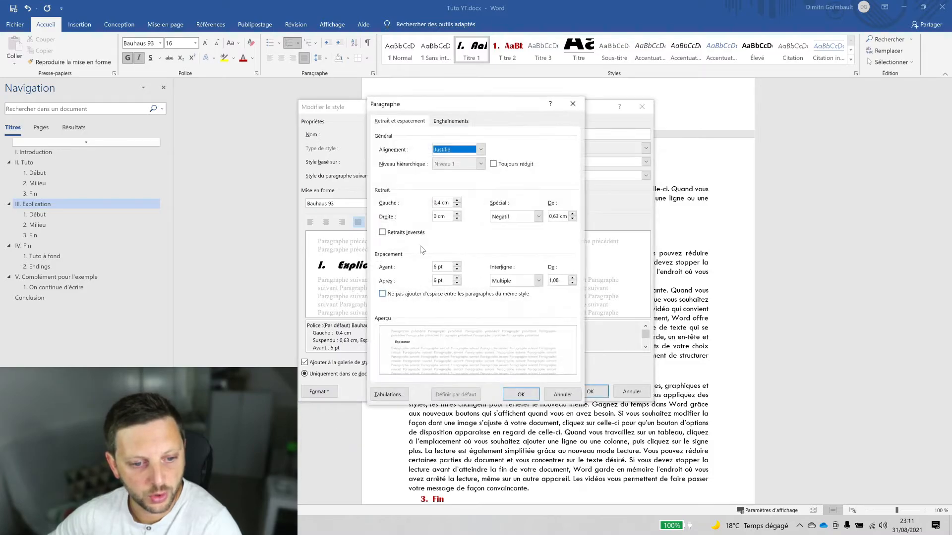
click(456, 207)
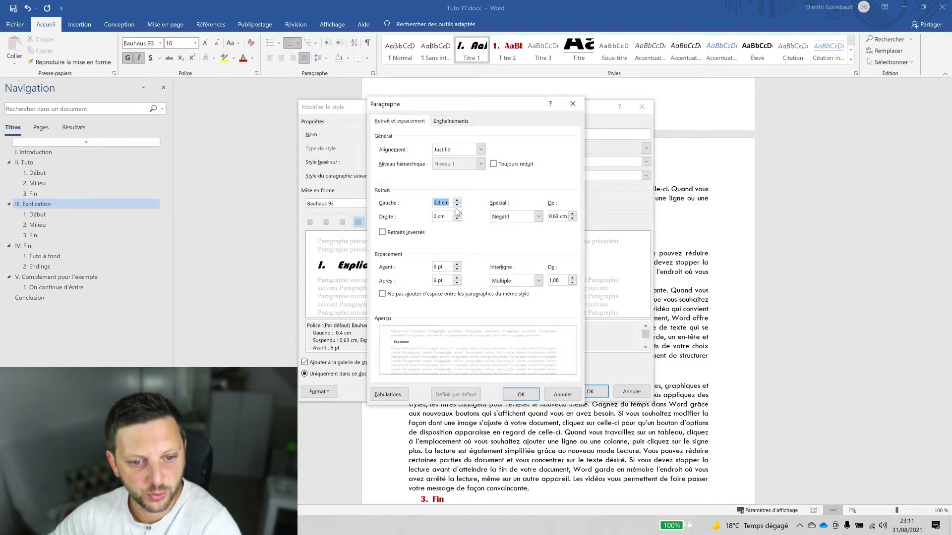
click(457, 264)
click(520, 395)
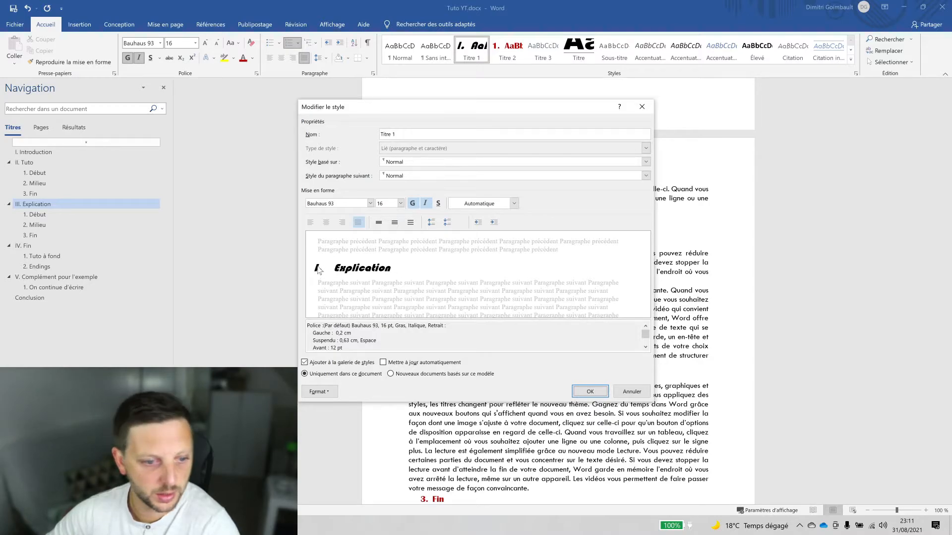
click(590, 392)
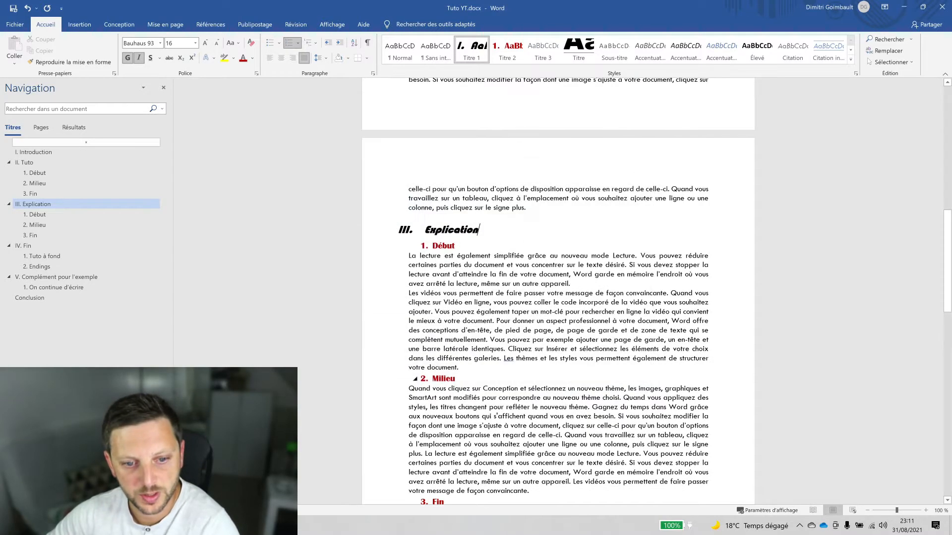
Insert two blank Normal lines between the document title and the Introduction heading
scroll(558, 291, up, 10)
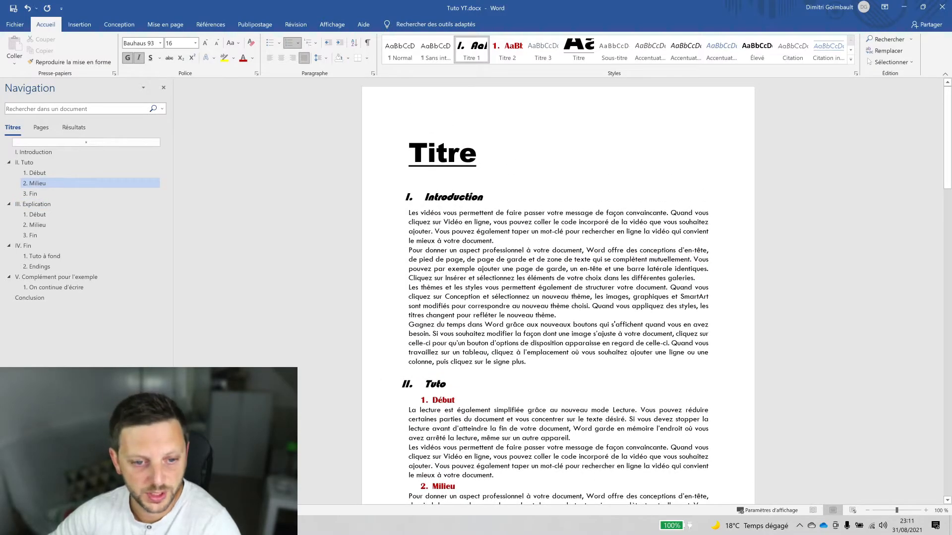
scroll(429, 192, down, 2)
scroll(430, 192, up, 3)
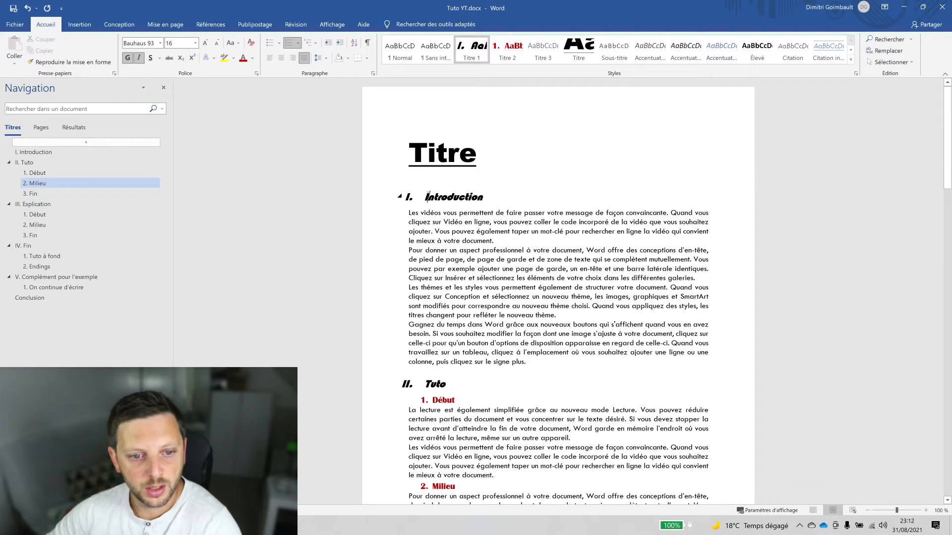
click(428, 197)
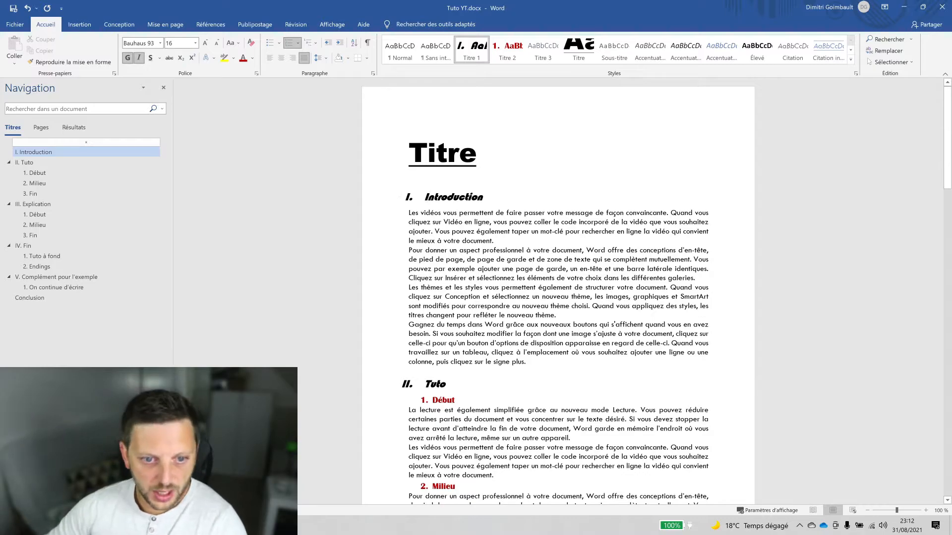
click(514, 159)
key(Return)
key(Return)
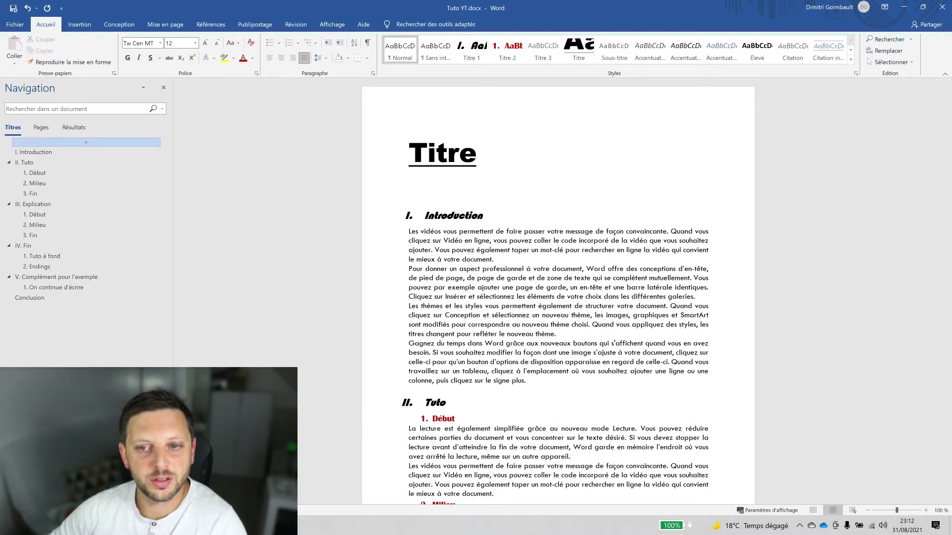
Insert the predefined Table automatique 1 table of contents on the blank line below the title
click(298, 26)
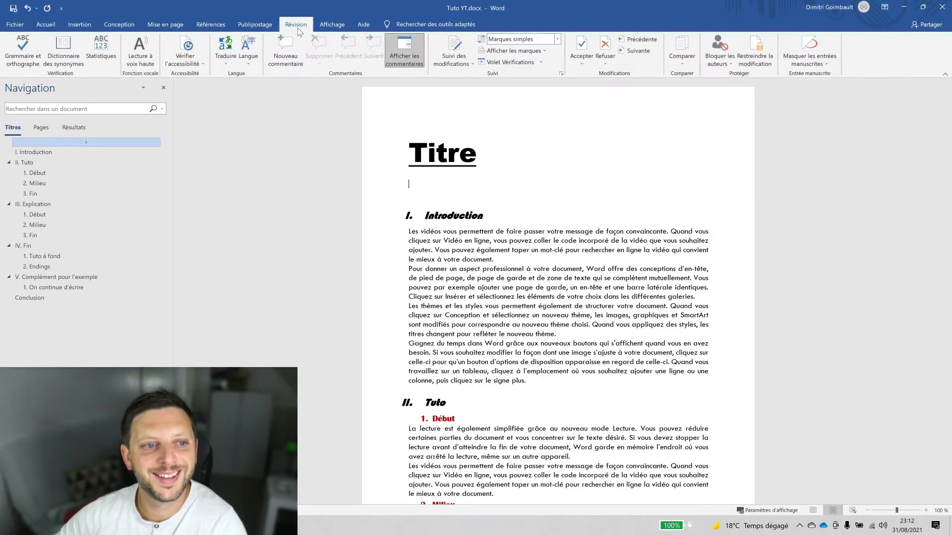
click(215, 23)
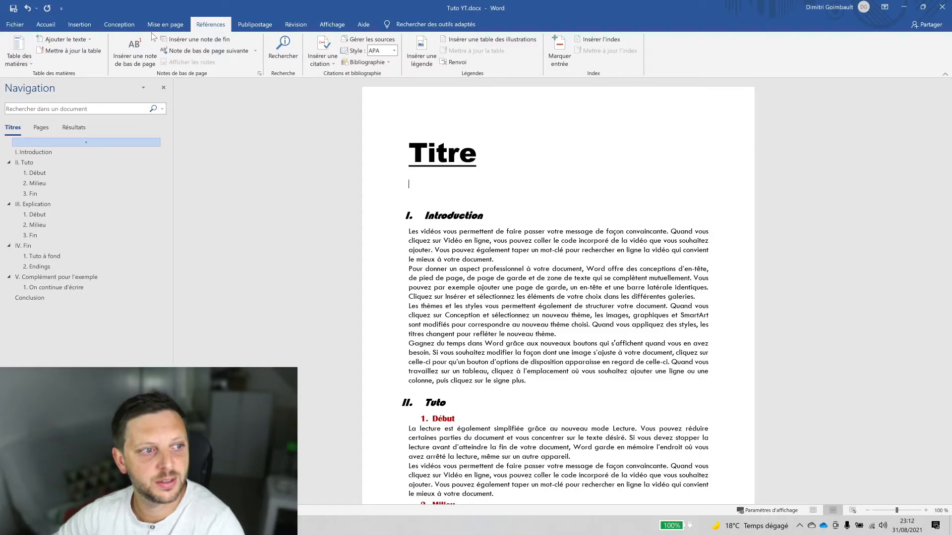
click(28, 64)
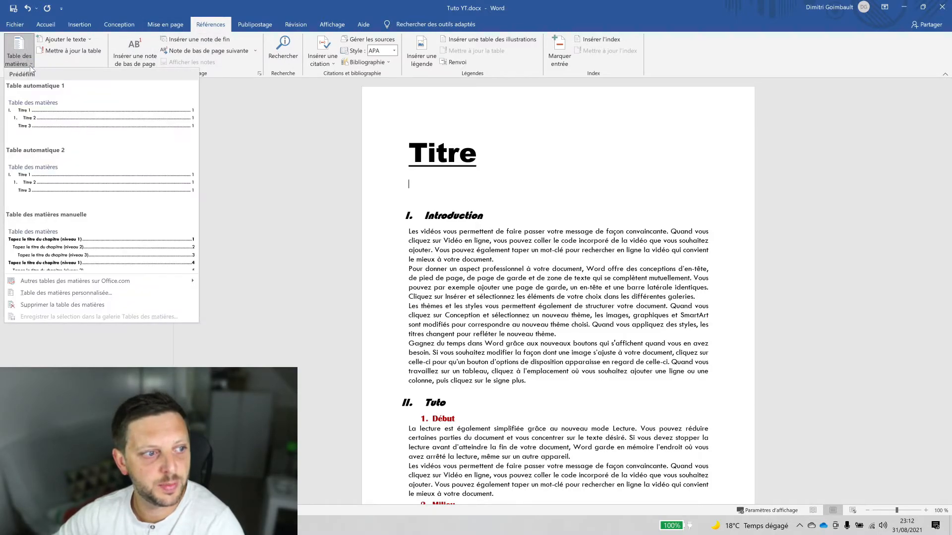
click(47, 119)
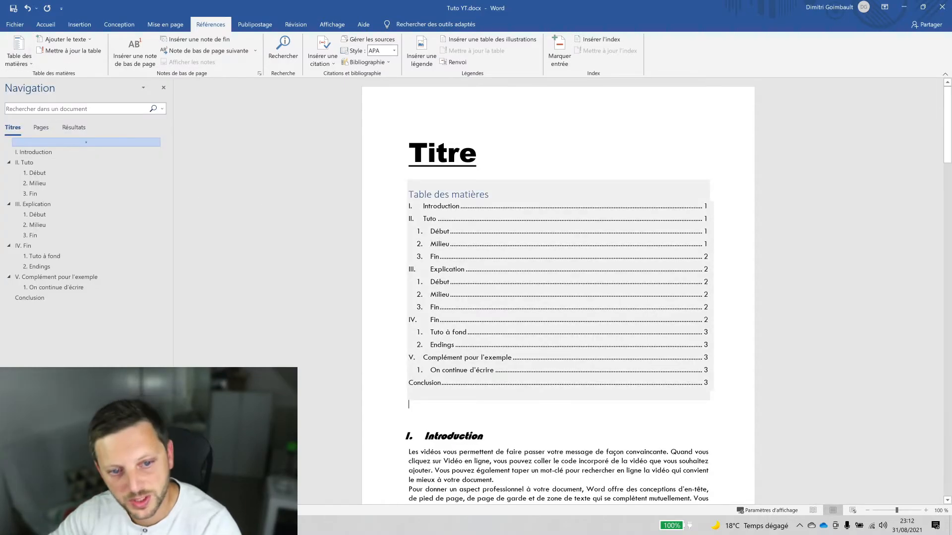
Examine the table of contents and compare its entries and page numbers with the headings throughout the document
click(432, 194)
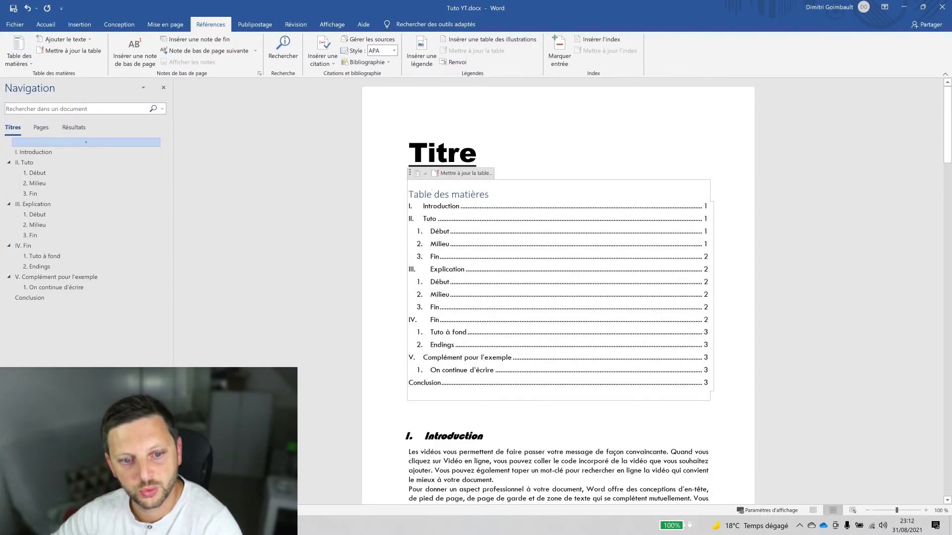
scroll(559, 292, down, 3)
scroll(518, 149, up, 2)
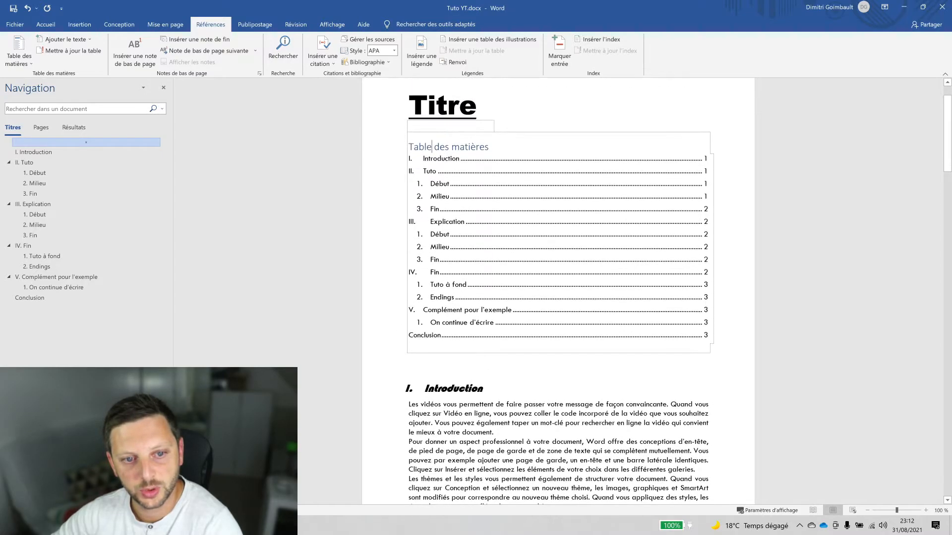
scroll(518, 149, down, 3)
scroll(518, 199, down, 6)
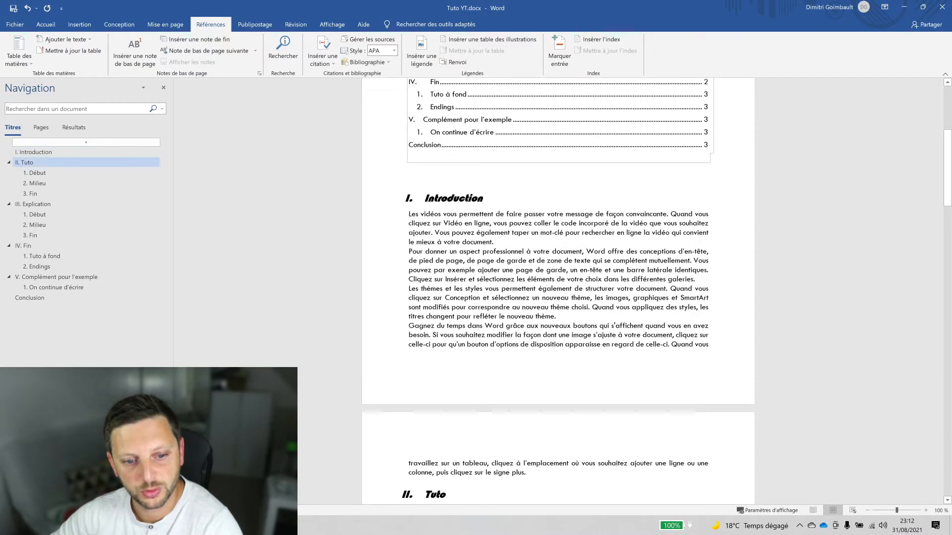
scroll(518, 198, up, 6)
scroll(518, 198, up, 2)
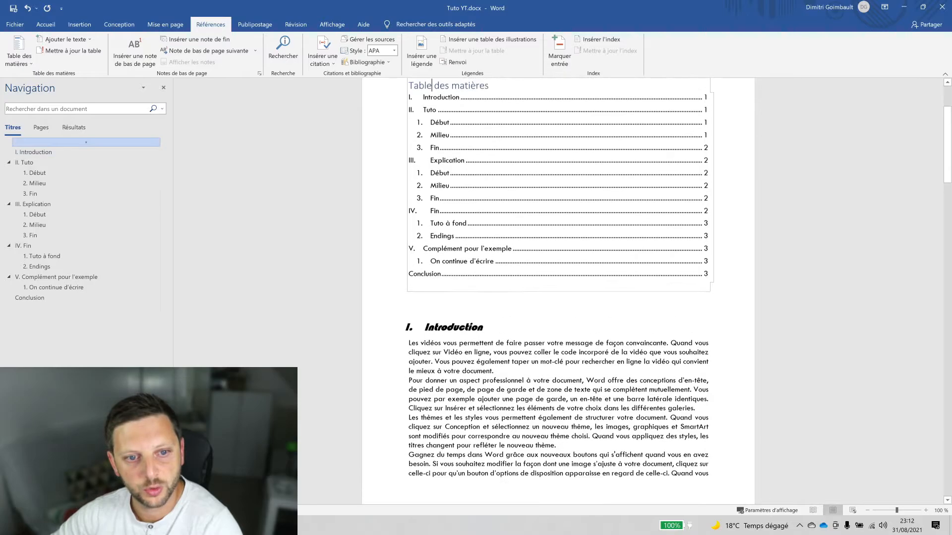
scroll(518, 198, down, 3)
scroll(558, 293, down, 20)
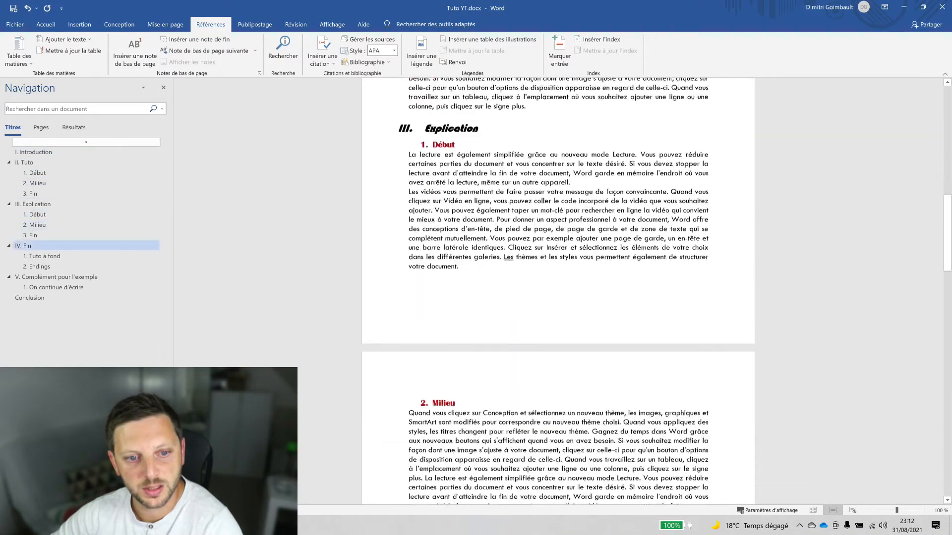
scroll(558, 292, up, 6)
scroll(558, 293, up, 20)
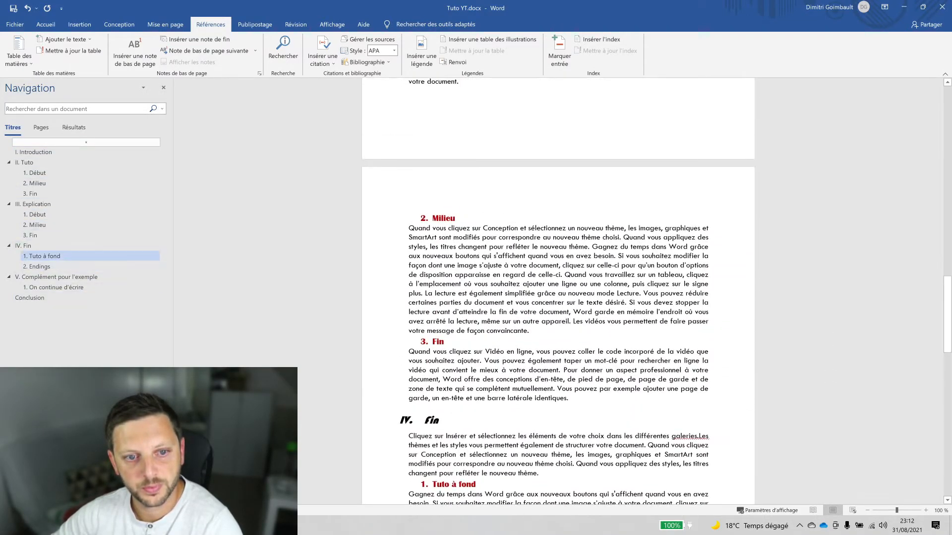
scroll(432, 170, up, 1)
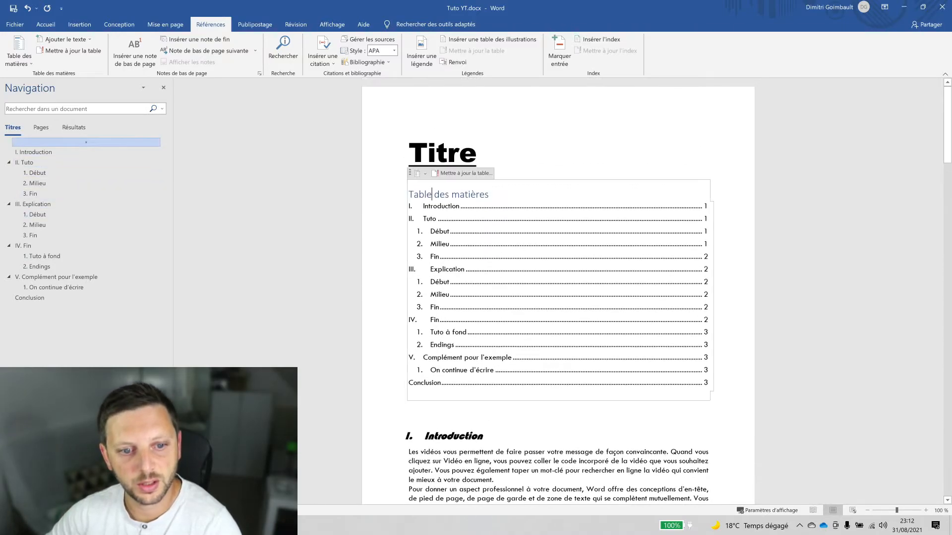